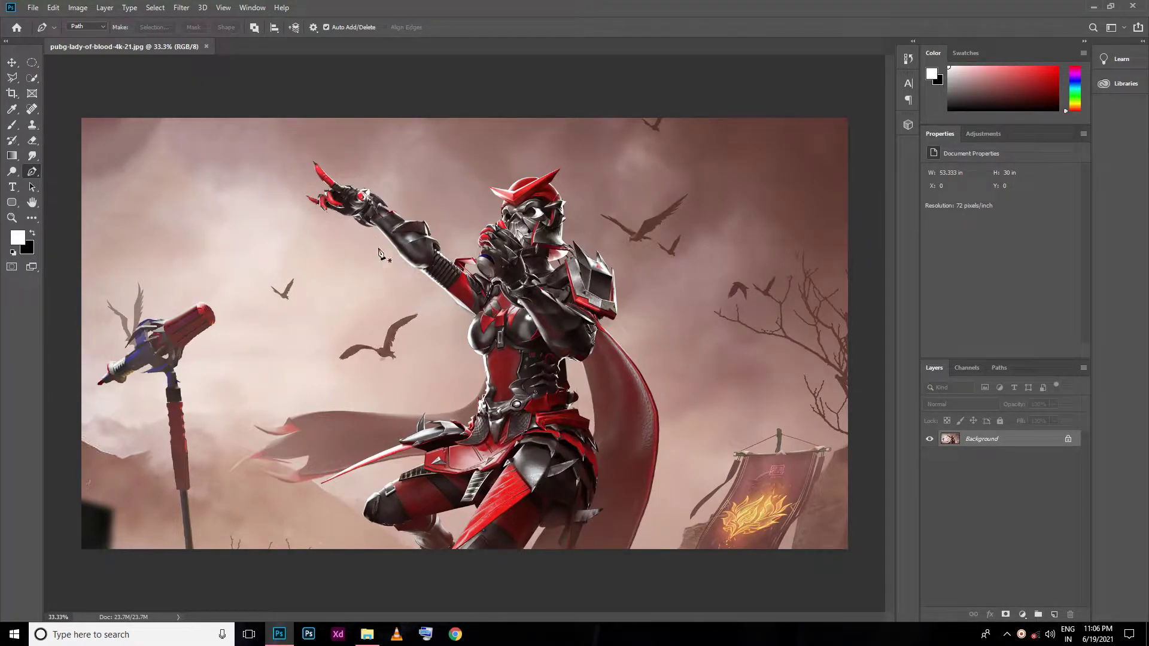
Step: Trace the pen path around the character's raised hand and arm
{"action": "scroll", "coordinate": [325, 175], "scroll_direction": "up", "scroll_amount": 5}
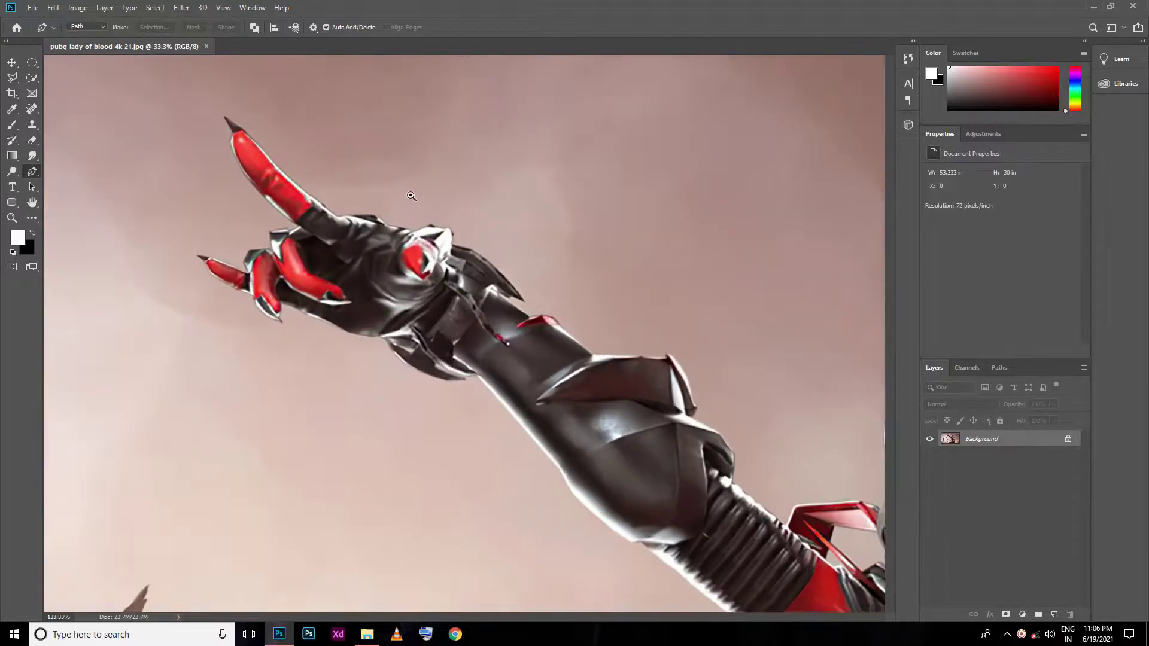
{"action": "scroll", "coordinate": [358, 191], "scroll_direction": "down", "scroll_amount": 4}
{"action": "scroll", "coordinate": [326, 128], "scroll_direction": "up", "scroll_amount": 8}
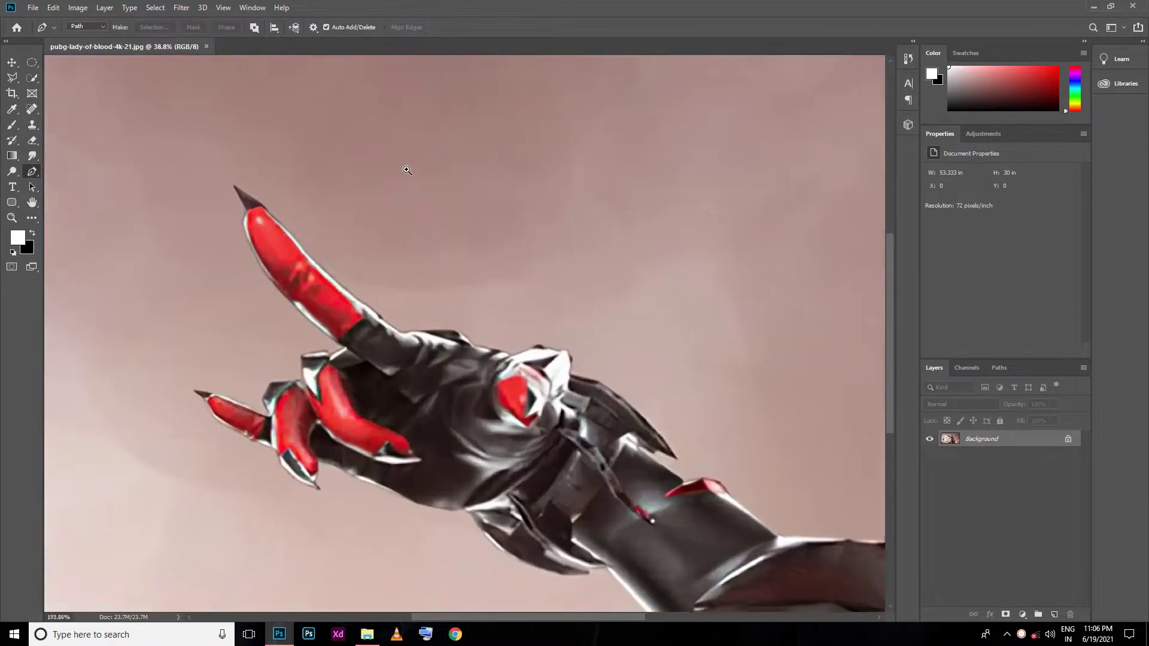
{"action": "scroll", "coordinate": [686, 336], "scroll_direction": "right", "scroll_amount": 10}
{"action": "scroll", "coordinate": [403, 311], "scroll_direction": "right", "scroll_amount": 3}
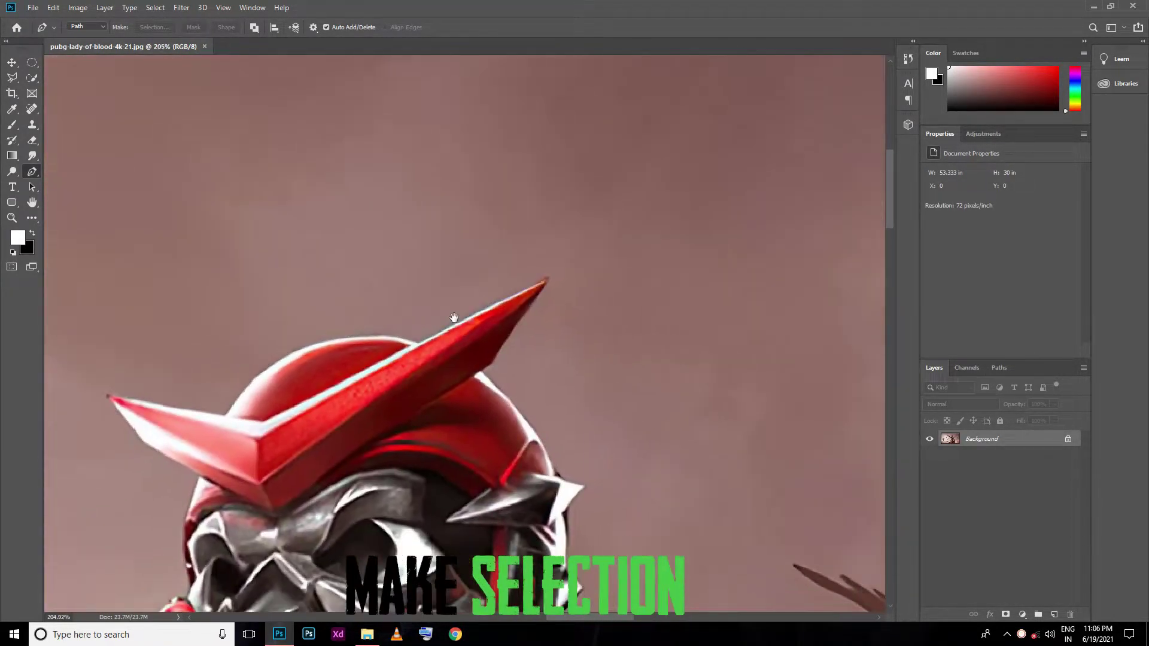
{"action": "scroll", "coordinate": [360, 350], "scroll_direction": "up", "scroll_amount": 5}
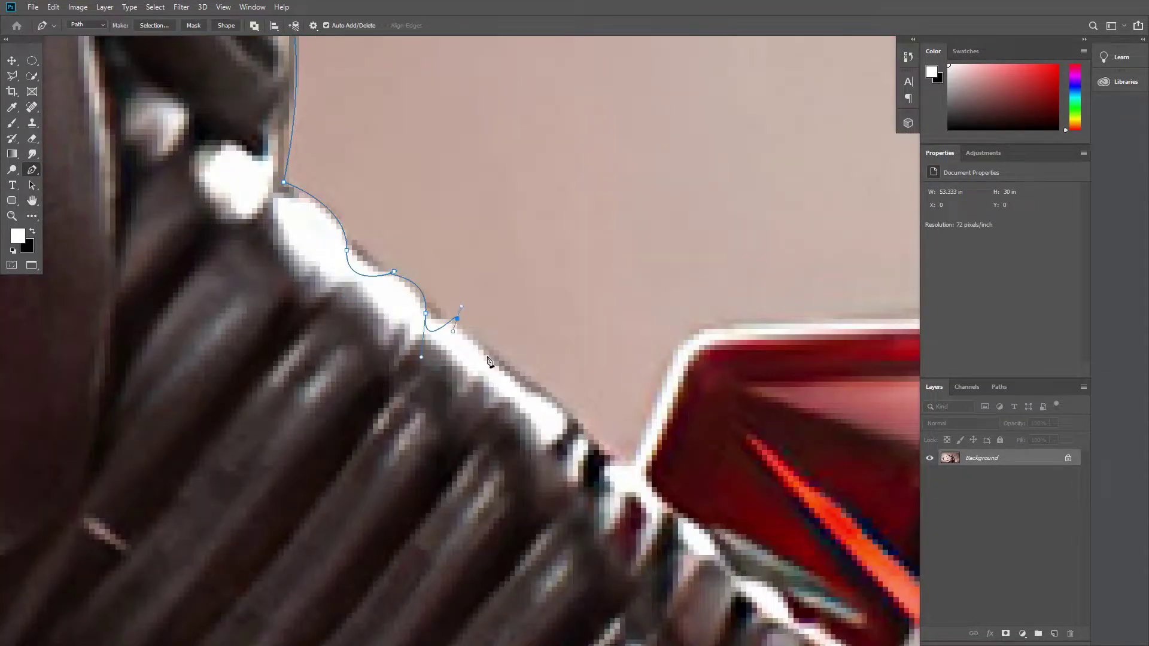
{"action": "left_click_drag", "start_coordinate": [488, 361], "coordinate": [603, 434]}
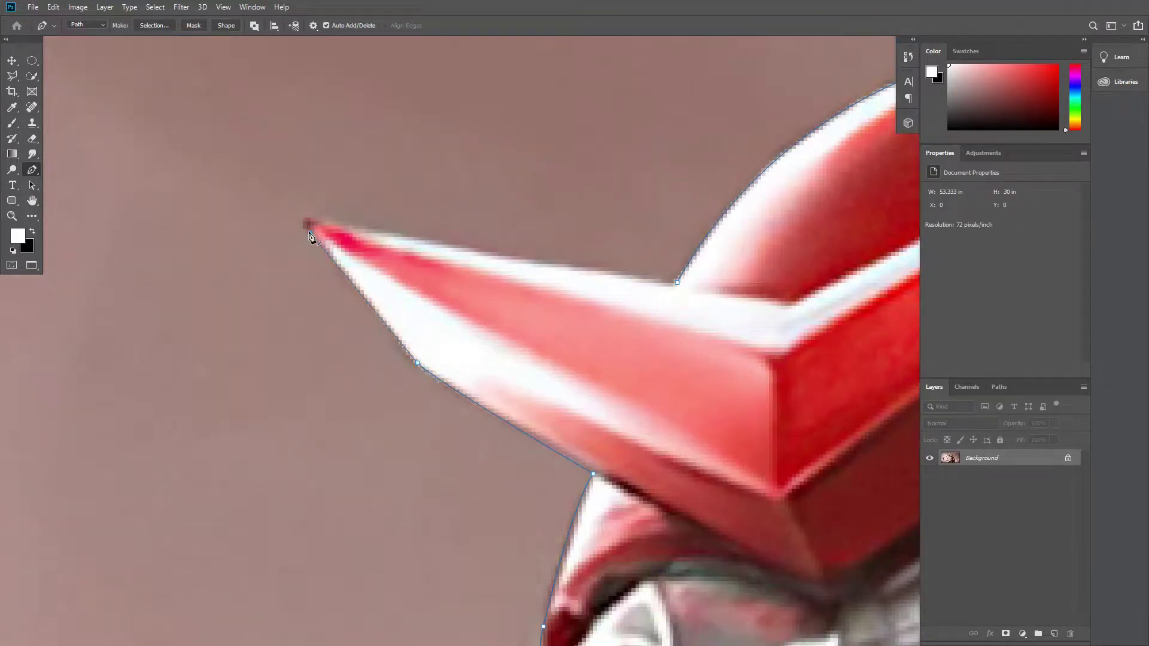
Step: Continue the path down the torso, legs and cape to close it around the figure
{"action": "scroll", "coordinate": [554, 443], "scroll_direction": "down", "scroll_amount": 5}
{"action": "scroll", "coordinate": [649, 475], "scroll_direction": "down", "scroll_amount": 3}
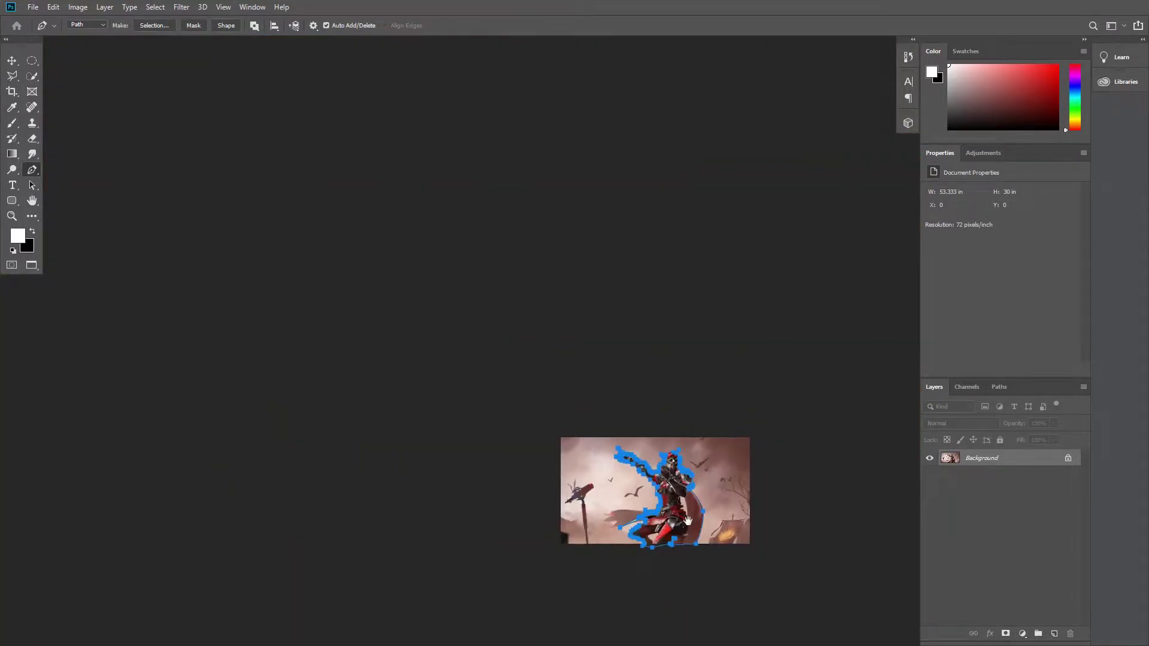
{"action": "scroll", "coordinate": [670, 461], "scroll_direction": "up", "scroll_amount": 2}
{"action": "scroll", "coordinate": [694, 443], "scroll_direction": "up", "scroll_amount": 2}
{"action": "scroll", "coordinate": [724, 425], "scroll_direction": "up", "scroll_amount": 5}
{"action": "left_click_drag", "start_coordinate": [455, 438], "coordinate": [554, 460]}
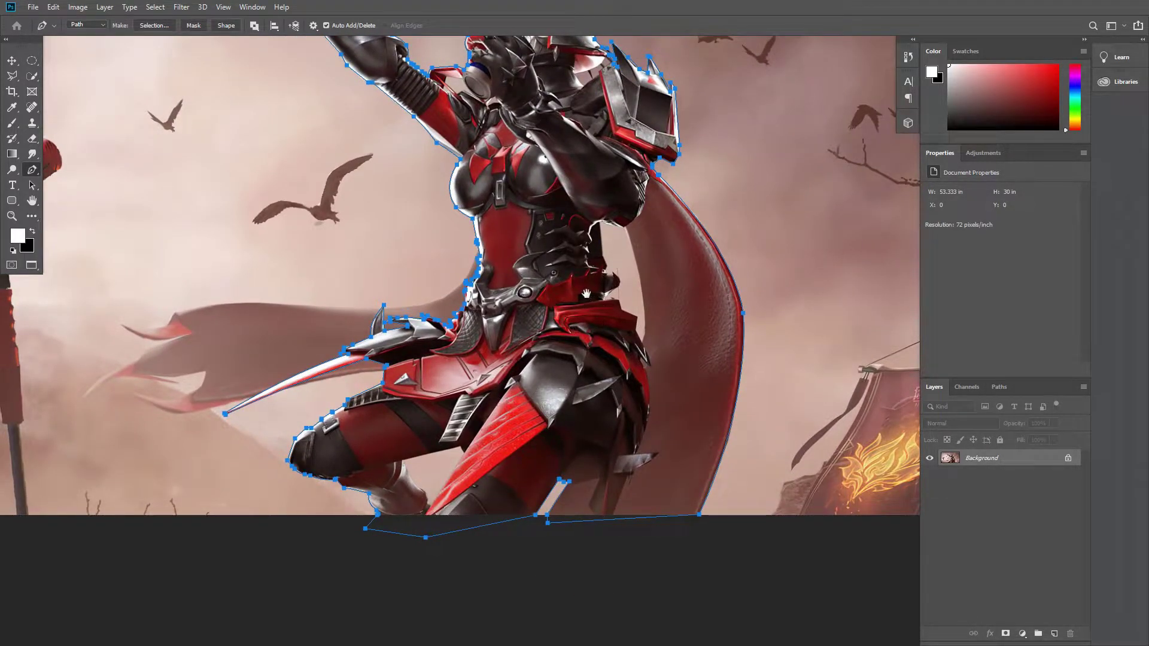
{"action": "left_click_drag", "start_coordinate": [586, 293], "coordinate": [585, 354]}
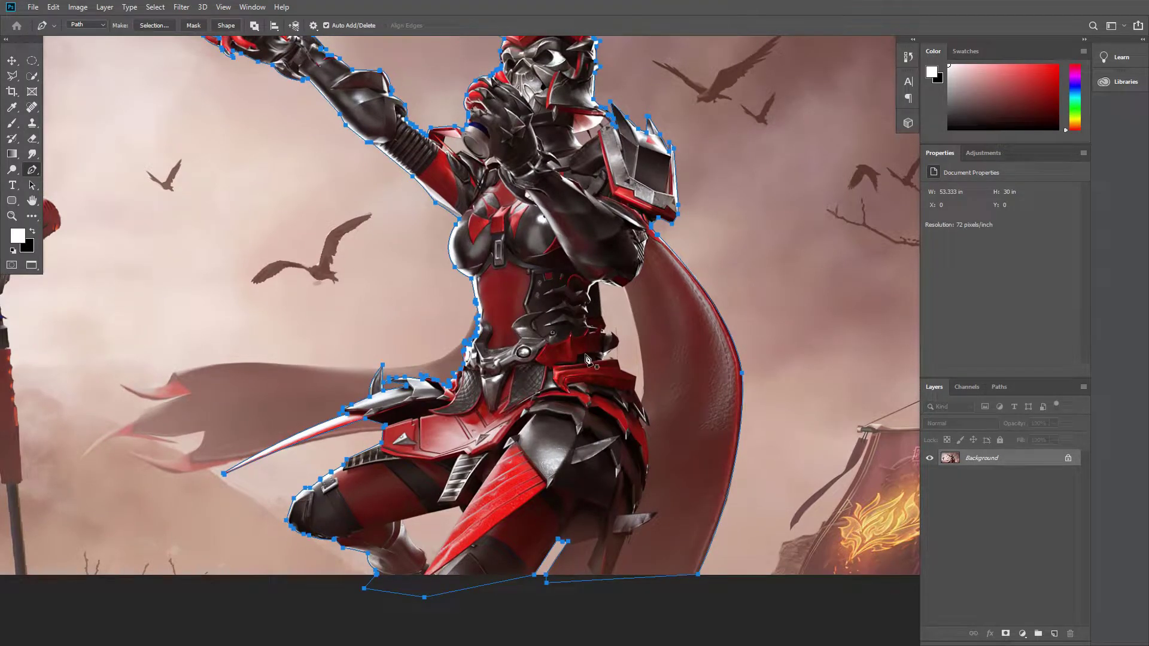
{"action": "right_click", "coordinate": [539, 235]}
Step: Turn the path into a selection, copy it to Layer 1, and hide the Background
{"action": "left_click", "coordinate": [560, 278]}
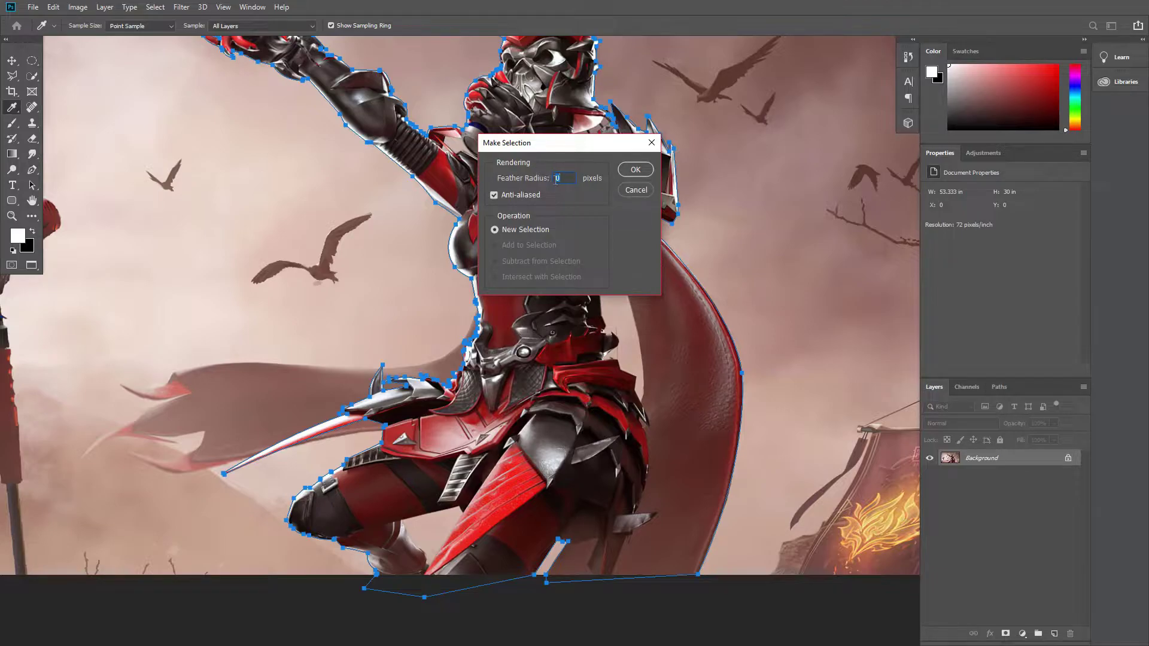
{"action": "left_click", "coordinate": [635, 170]}
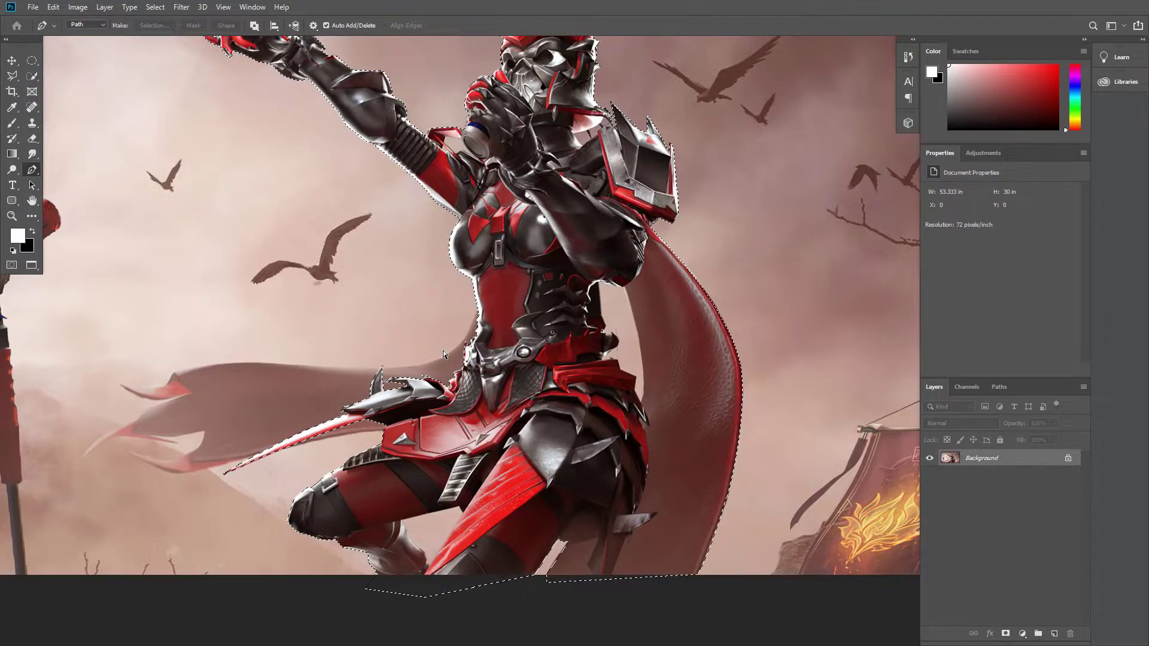
{"action": "key", "text": "ctrl+j"}
{"action": "left_click", "coordinate": [929, 475]}
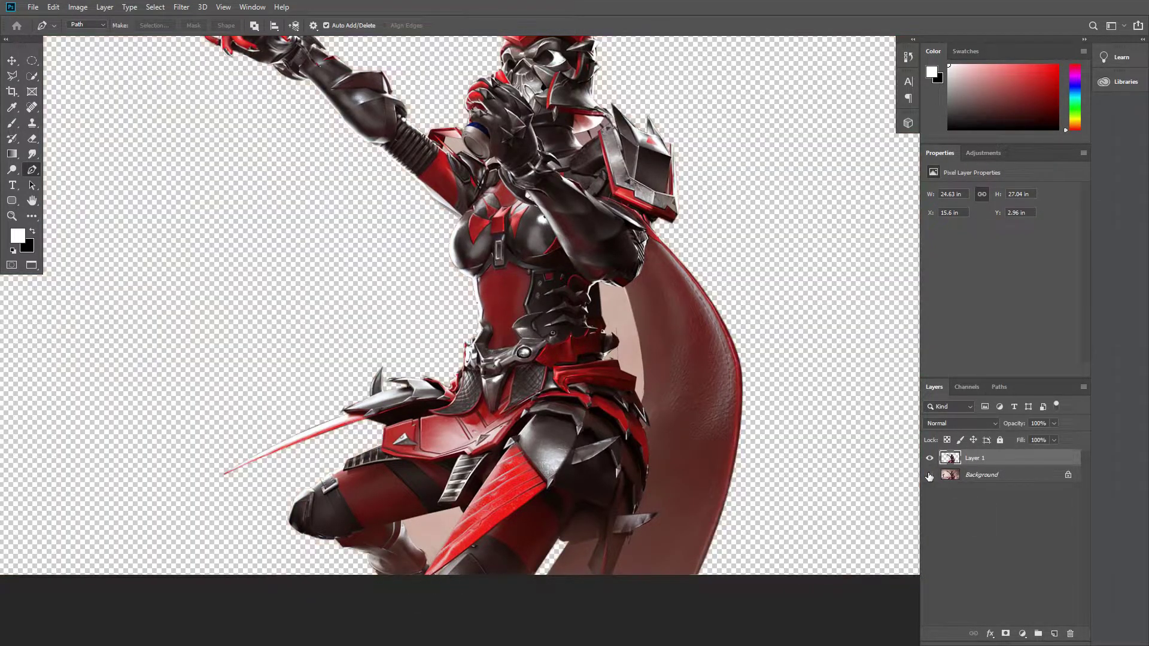
Step: Undo an accidental move and zoom in on the leftover gap beside the cape
{"action": "mouse_move", "coordinate": [409, 413]}
{"action": "left_mouse_down"}
{"action": "mouse_move", "coordinate": [480, 410]}
{"action": "mouse_move", "coordinate": [403, 420]}
{"action": "left_mouse_up"}
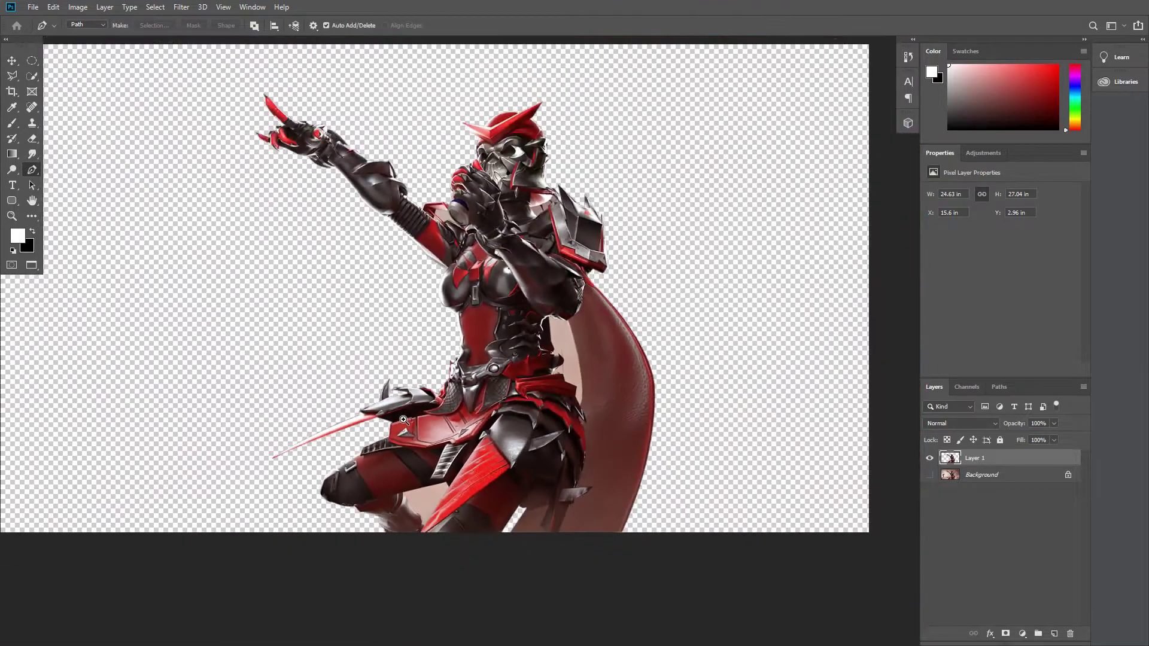
{"action": "key", "text": "b"}
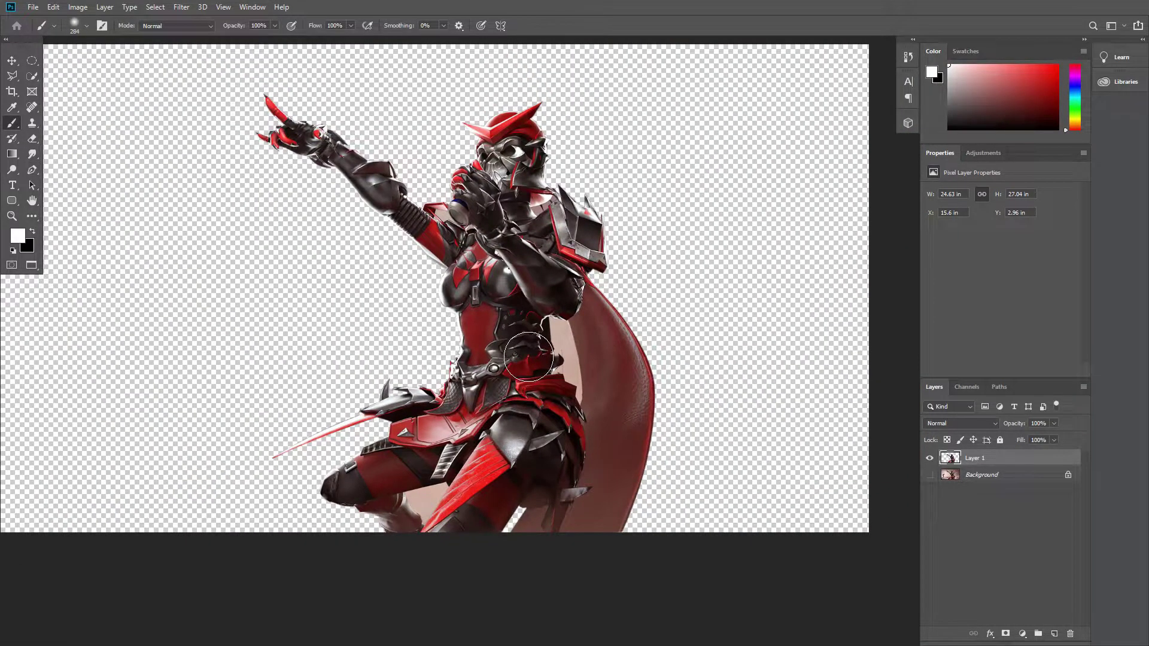
{"action": "key", "text": "v"}
{"action": "left_click_drag", "start_coordinate": [528, 357], "coordinate": [566, 311]}
{"action": "key", "text": "ctrl+z"}
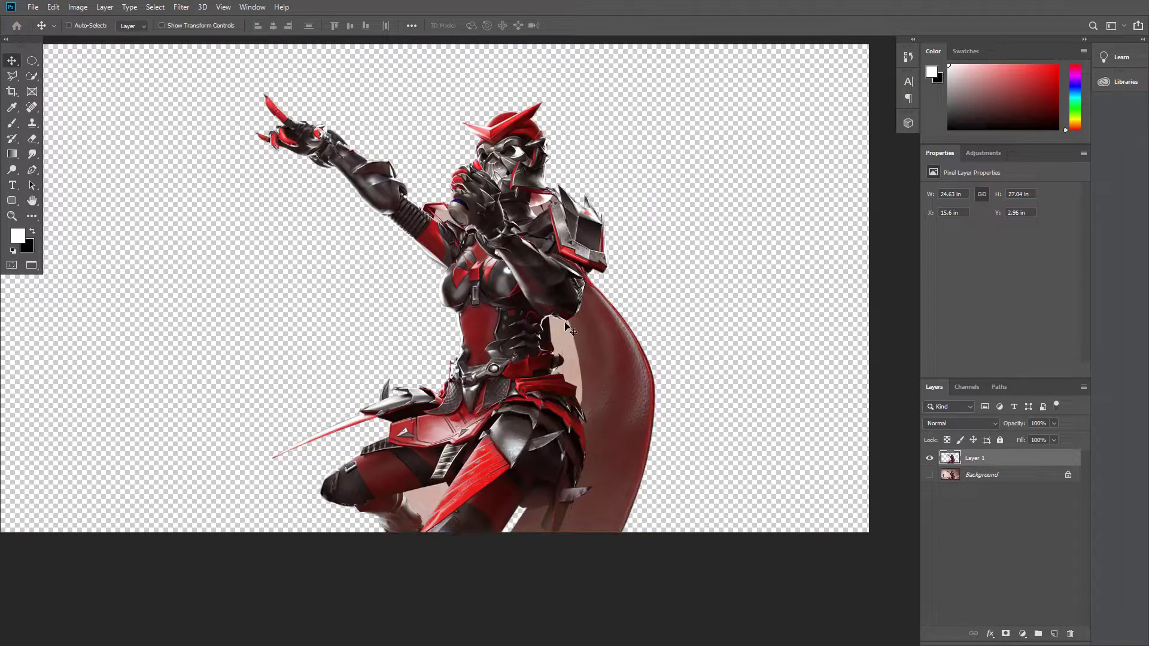
{"action": "left_click_drag", "start_coordinate": [556, 355], "coordinate": [661, 353]}
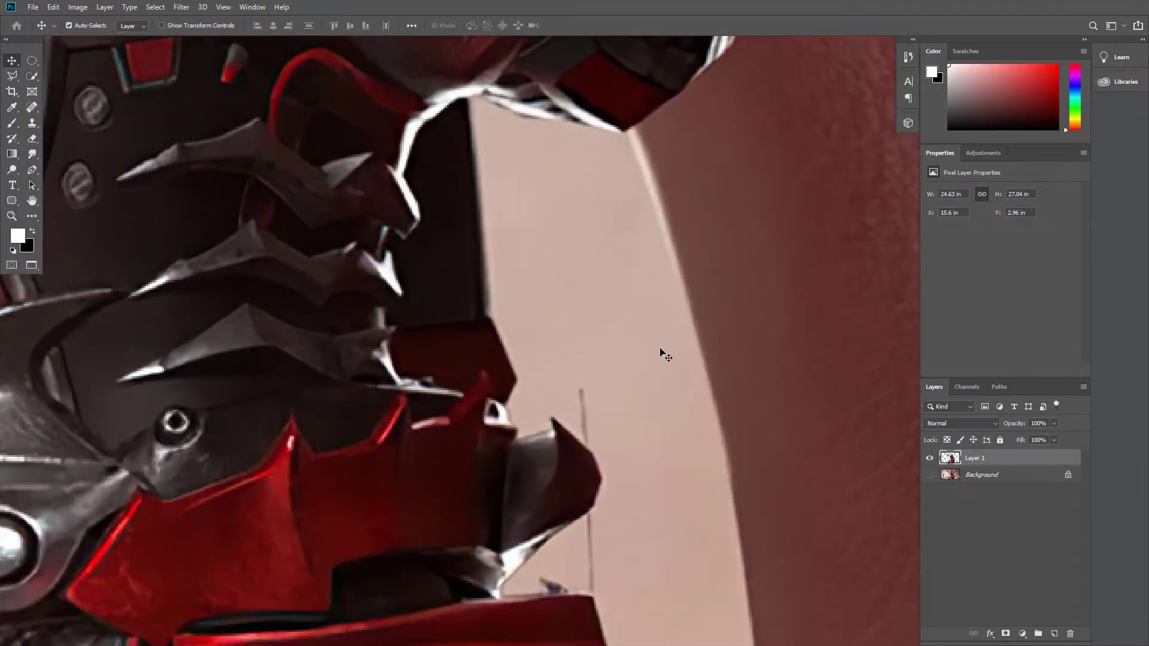
Step: Pen-trace the leftover background gap between the torso and cape
{"action": "key", "text": "p"}
{"action": "left_click_drag", "start_coordinate": [435, 127], "coordinate": [491, 116]}
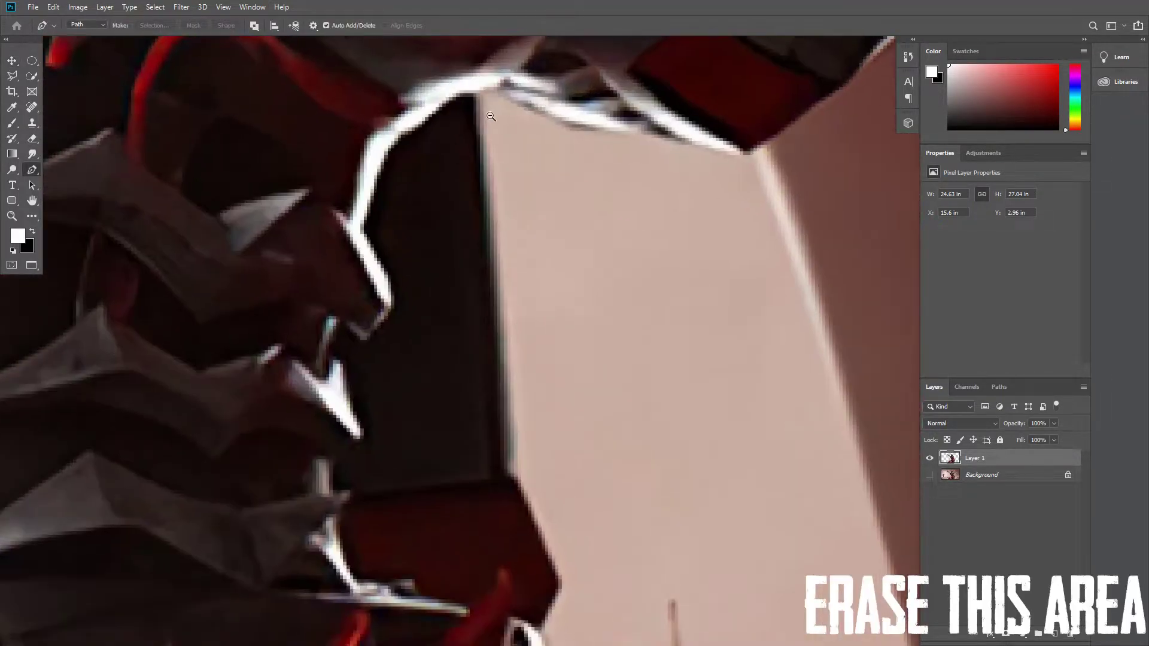
{"action": "left_click", "coordinate": [518, 474]}
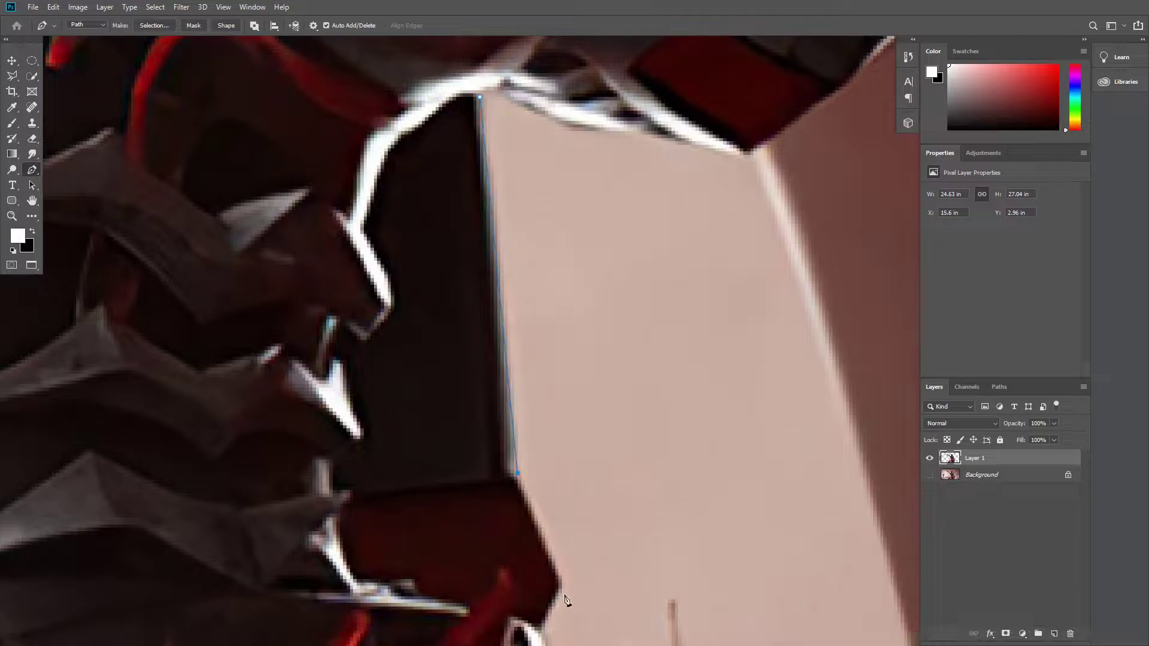
{"action": "left_click_drag", "start_coordinate": [585, 615], "coordinate": [574, 428]}
{"action": "left_click_drag", "start_coordinate": [718, 500], "coordinate": [527, 437]}
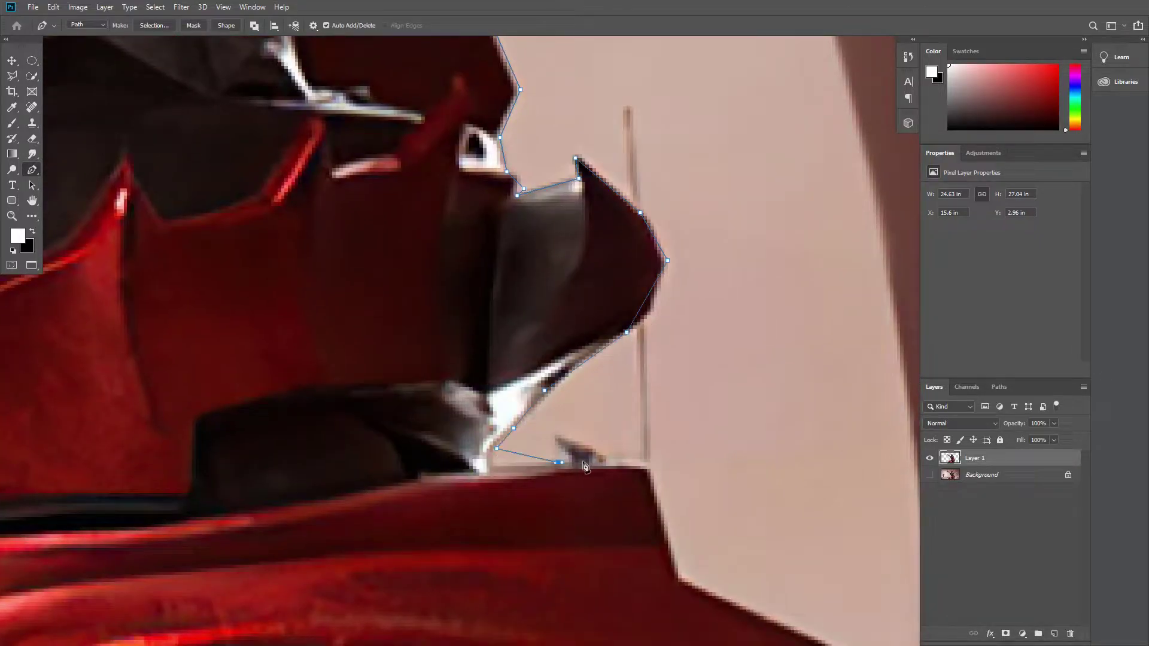
{"action": "left_click_drag", "start_coordinate": [719, 419], "coordinate": [606, 383]}
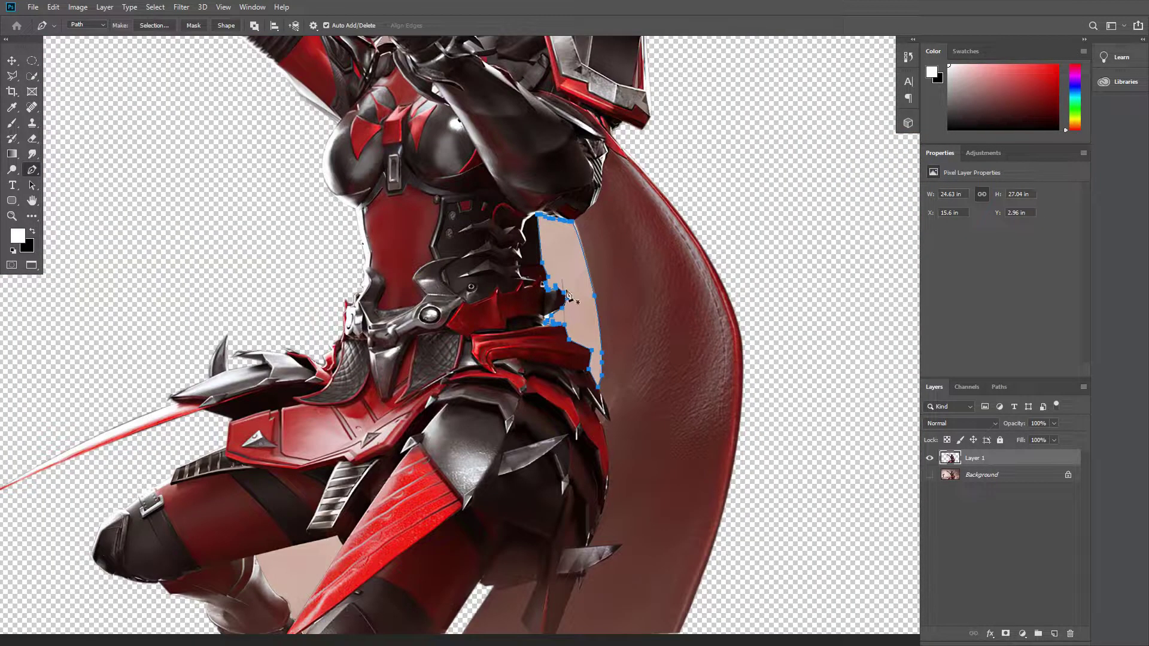
Step: Make a 0-feather selection from the gap outline and delete its pixels
{"action": "right_click", "coordinate": [569, 294]}
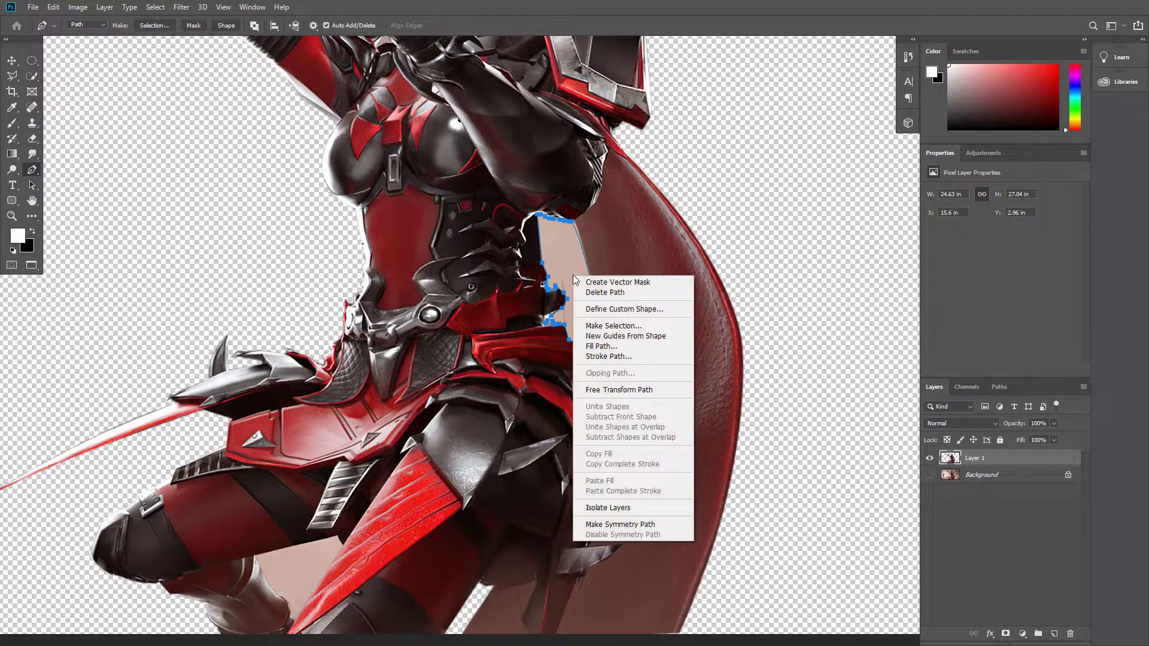
{"action": "left_click", "coordinate": [599, 326]}
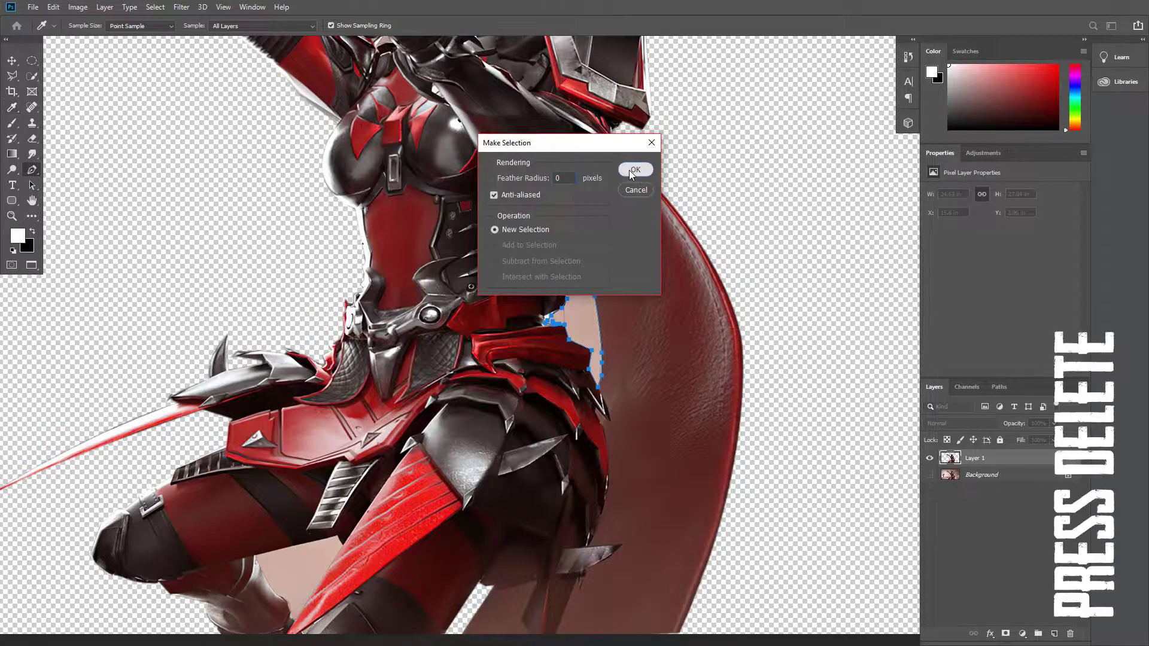
{"action": "left_click", "coordinate": [635, 170]}
{"action": "key", "text": "Delete"}
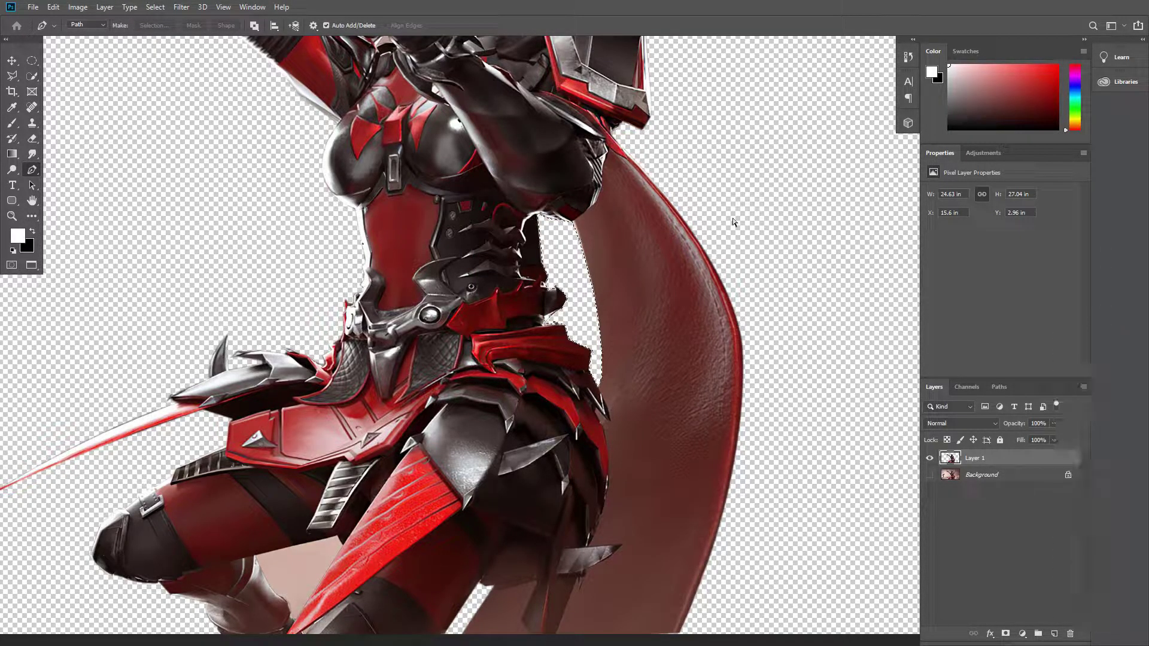
Step: Zoom in and pen-trace the beige patch between the lower armor and red blade
{"action": "scroll", "coordinate": [637, 295], "scroll_direction": "up", "scroll_amount": 2}
{"action": "scroll", "coordinate": [667, 308], "scroll_direction": "up", "scroll_amount": 2}
{"action": "key", "text": "ctrl+0"}
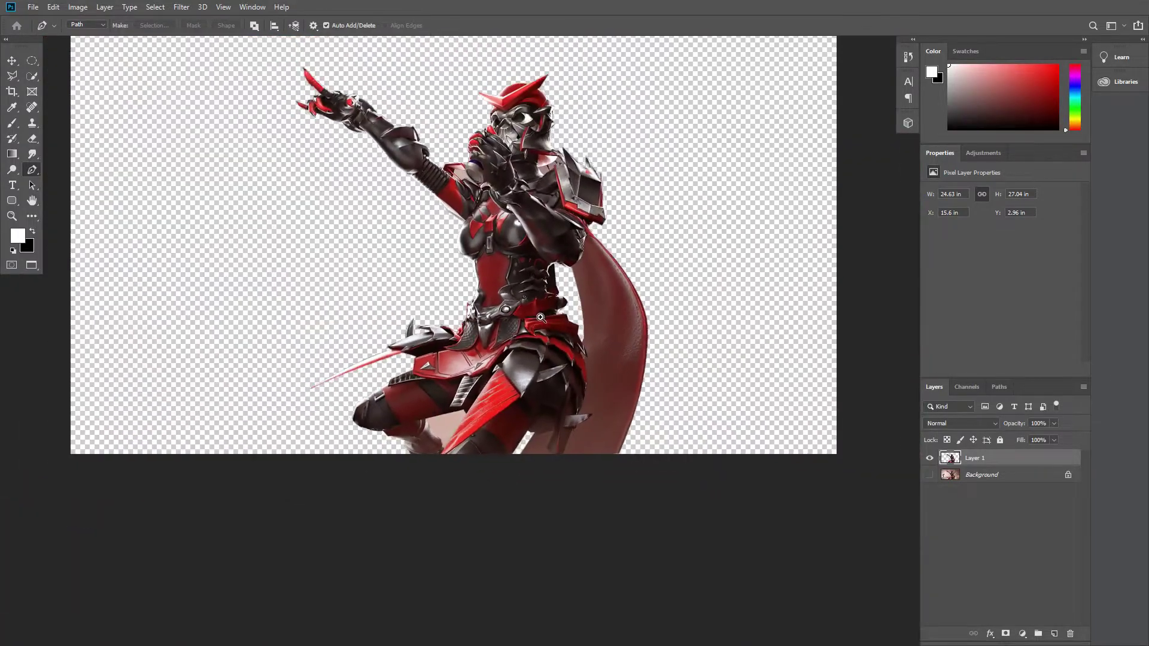
{"action": "scroll", "coordinate": [476, 440], "scroll_direction": "up", "scroll_amount": 2}
{"action": "scroll", "coordinate": [549, 380], "scroll_direction": "up", "scroll_amount": 2}
{"action": "scroll", "coordinate": [500, 341], "scroll_direction": "up", "scroll_amount": 1}
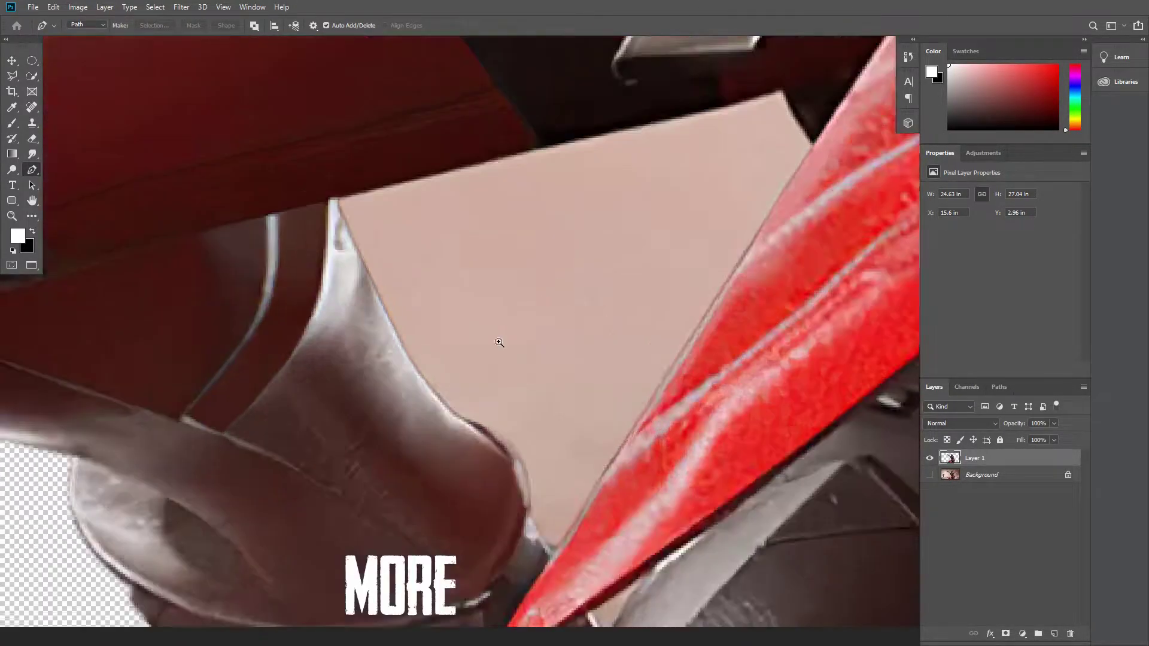
{"action": "scroll", "coordinate": [596, 273], "scroll_direction": "up", "scroll_amount": 1}
{"action": "scroll", "coordinate": [596, 273], "scroll_direction": "down", "scroll_amount": 3}
{"action": "left_click", "coordinate": [500, 204]}
{"action": "left_click", "coordinate": [760, 140]}
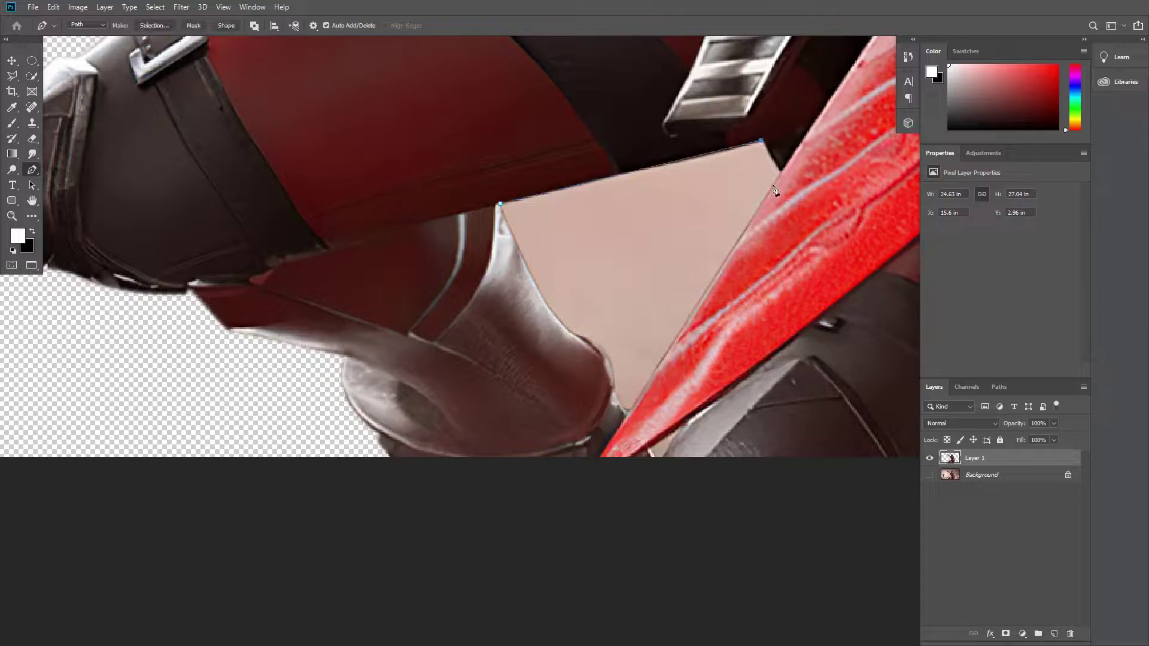
{"action": "left_click", "coordinate": [780, 172]}
{"action": "left_click", "coordinate": [626, 413]}
{"action": "left_click", "coordinate": [615, 395]}
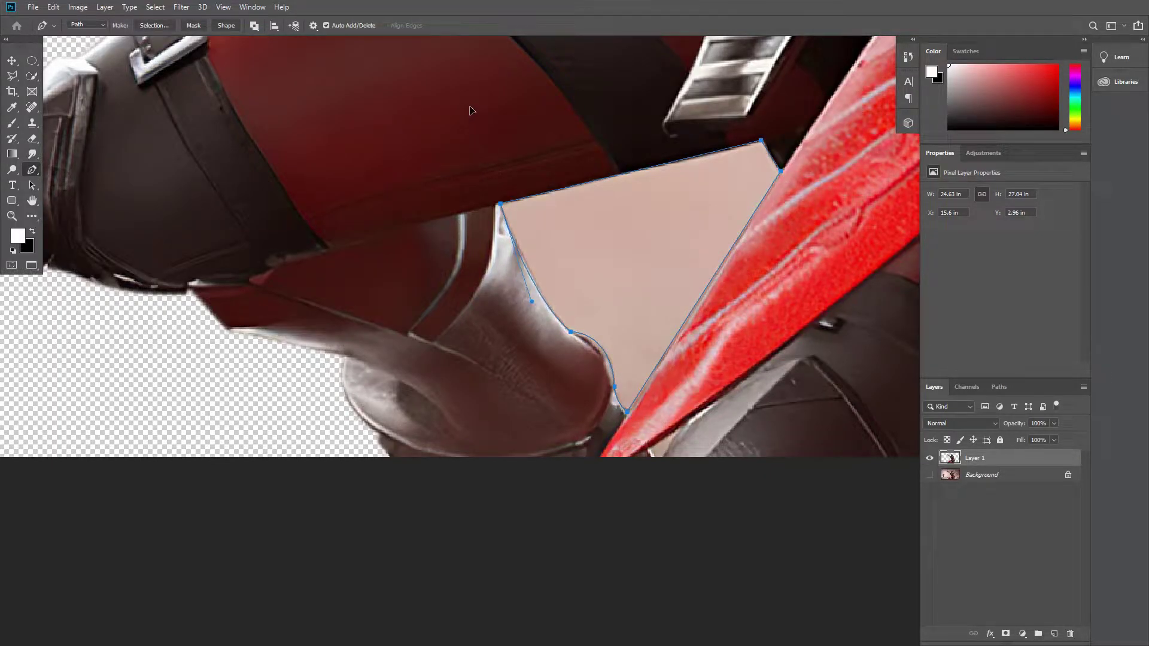
Step: Make a selection from the patch outline, delete it, and zoom out to the whole figure
{"action": "right_click", "coordinate": [617, 266]}
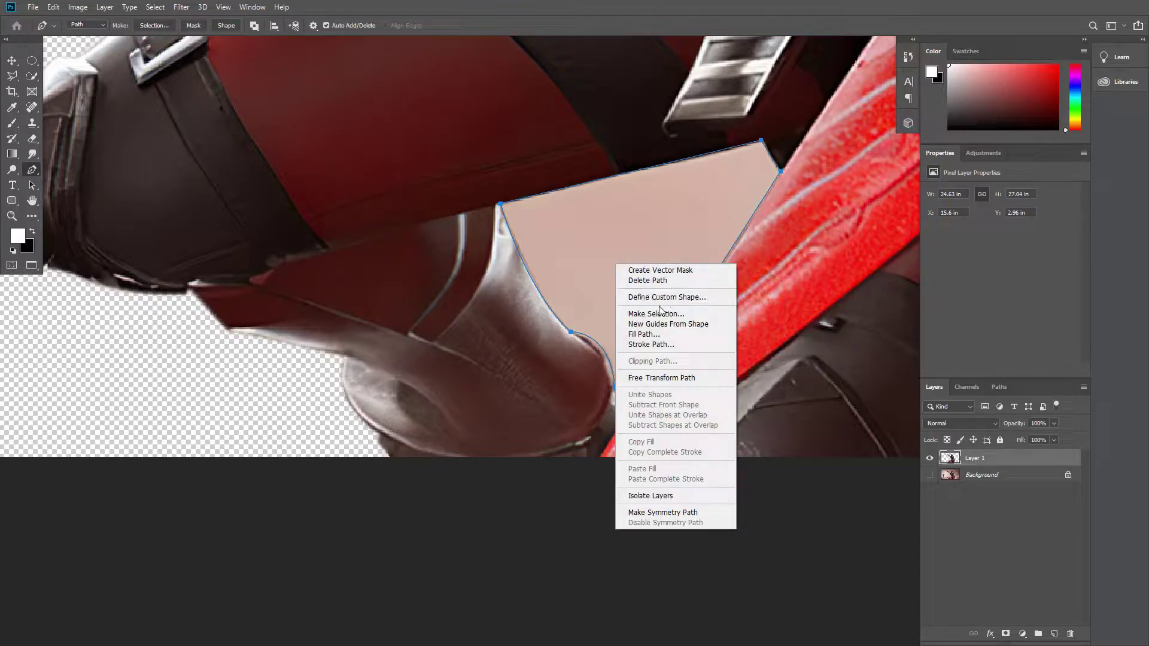
{"action": "left_click", "coordinate": [663, 310]}
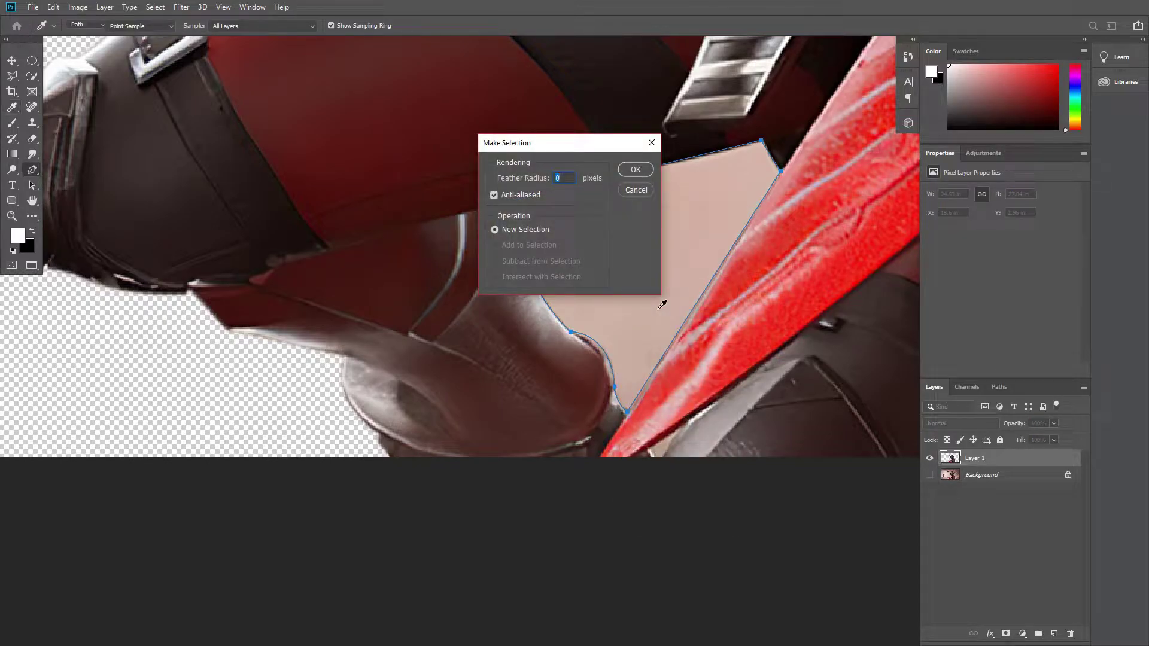
{"action": "key", "text": "Return"}
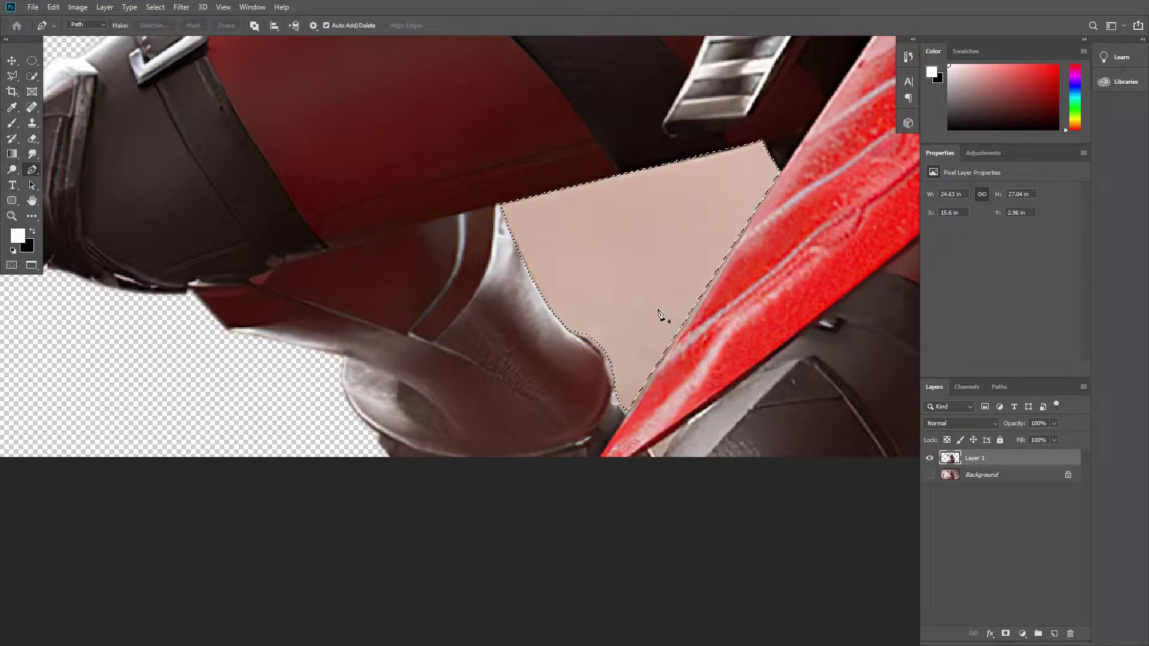
{"action": "key", "text": "Delete"}
{"action": "left_click_drag", "start_coordinate": [666, 289], "coordinate": [612, 302]}
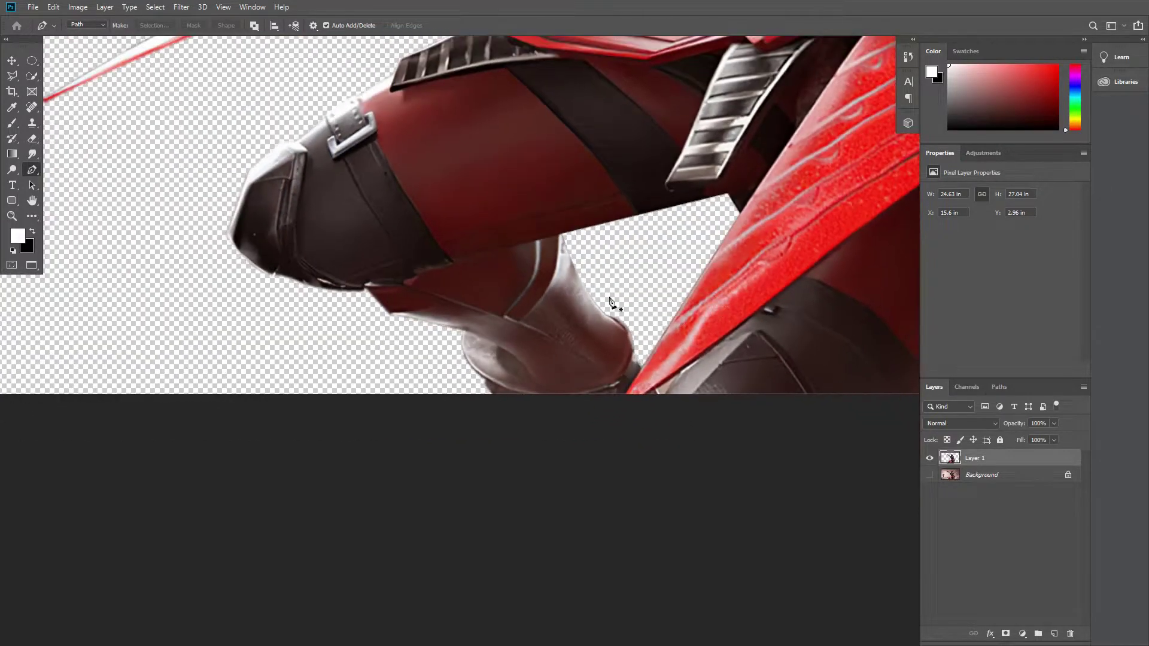
{"action": "mouse_move", "coordinate": [451, 394]}
{"action": "left_mouse_down"}
{"action": "mouse_move", "coordinate": [543, 398]}
{"action": "mouse_move", "coordinate": [420, 429]}
{"action": "left_mouse_up"}
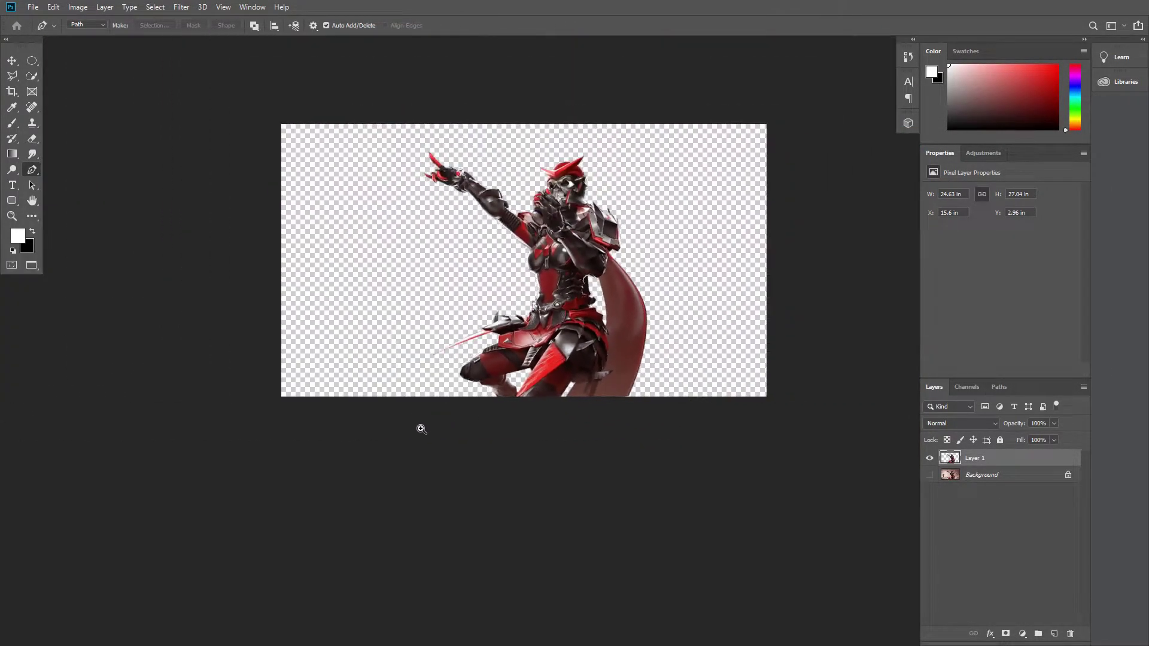
Step: Show the Background, move Layer 1 aside, then realign it exactly over the original
{"action": "key", "text": "v"}
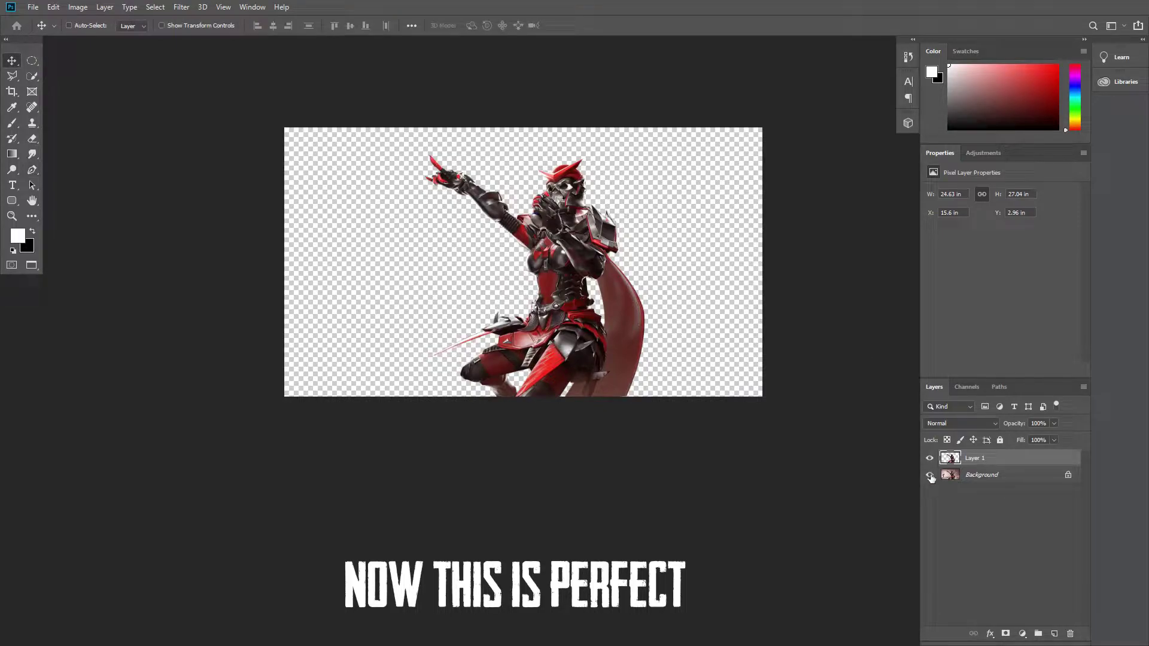
{"action": "left_click", "coordinate": [930, 475]}
{"action": "mouse_move", "coordinate": [615, 300]}
{"action": "left_mouse_down"}
{"action": "mouse_move", "coordinate": [719, 300]}
{"action": "mouse_move", "coordinate": [761, 329]}
{"action": "mouse_move", "coordinate": [712, 436]}
{"action": "left_mouse_up"}
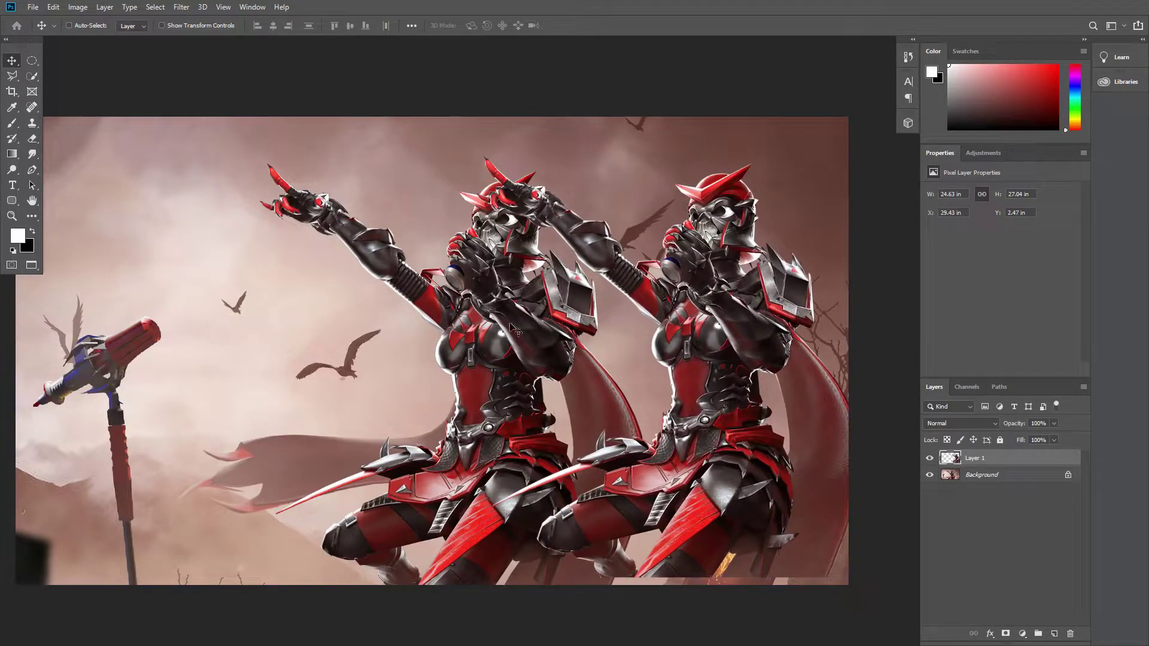
{"action": "left_click_drag", "start_coordinate": [863, 444], "coordinate": [686, 425]}
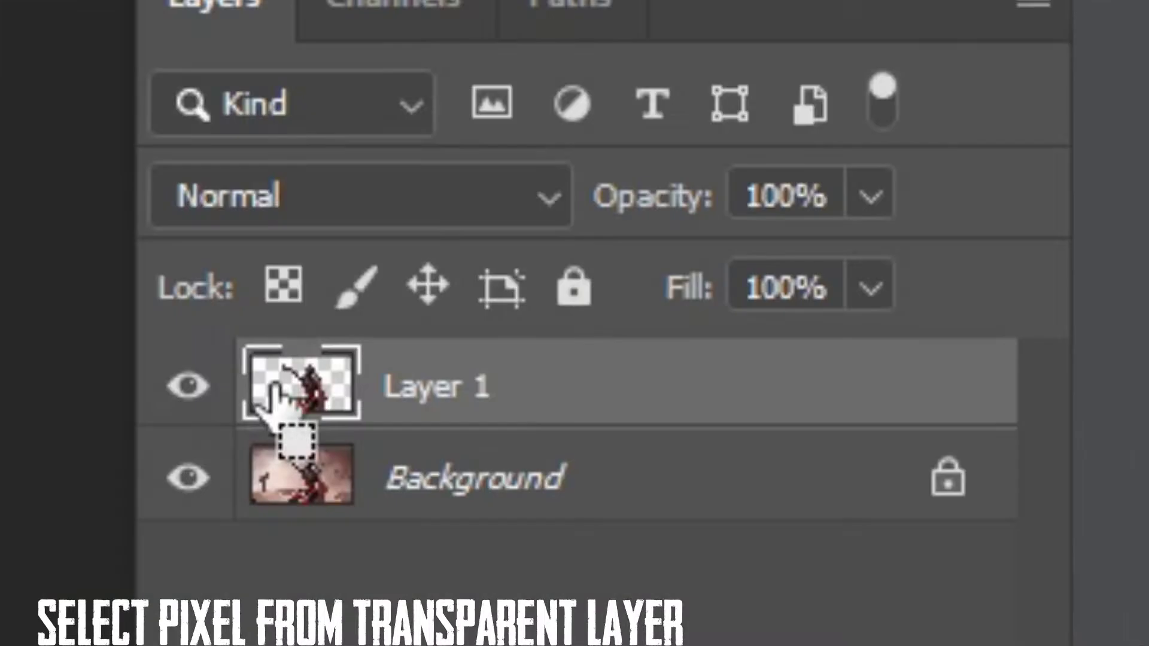
Step: Load Layer 1's pixels as a selection, hide Layer 1, and unlock the Background
{"action": "left_click", "coordinate": [947, 459], "text": "ctrl"}
{"action": "left_click", "coordinate": [930, 458]}
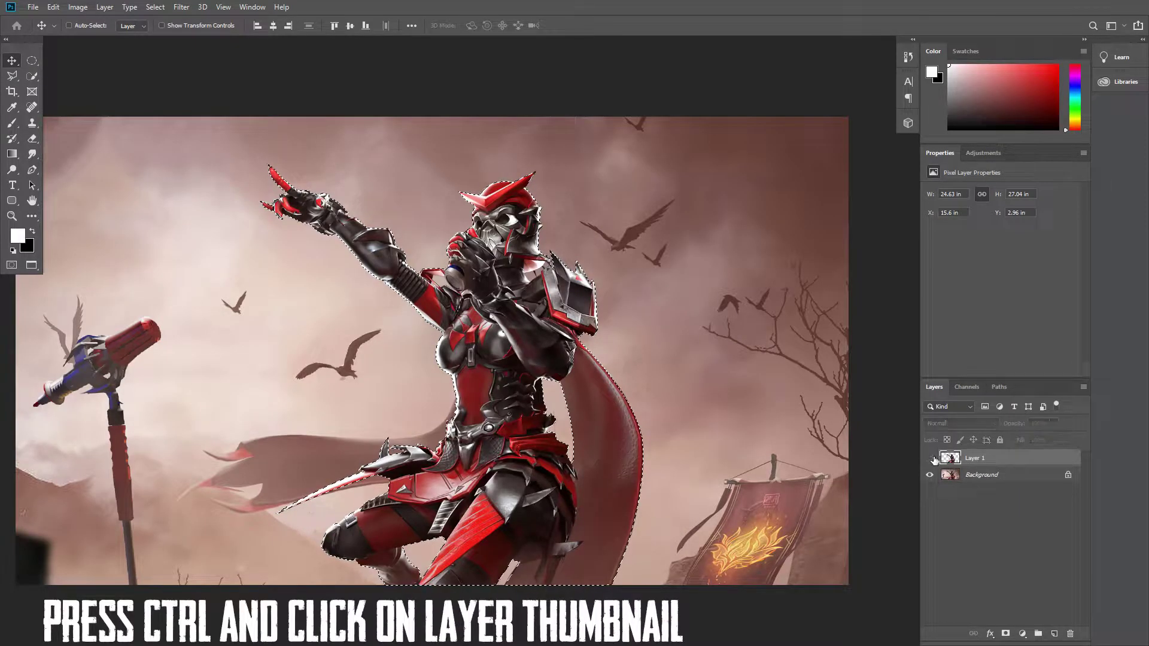
{"action": "left_click", "coordinate": [987, 477]}
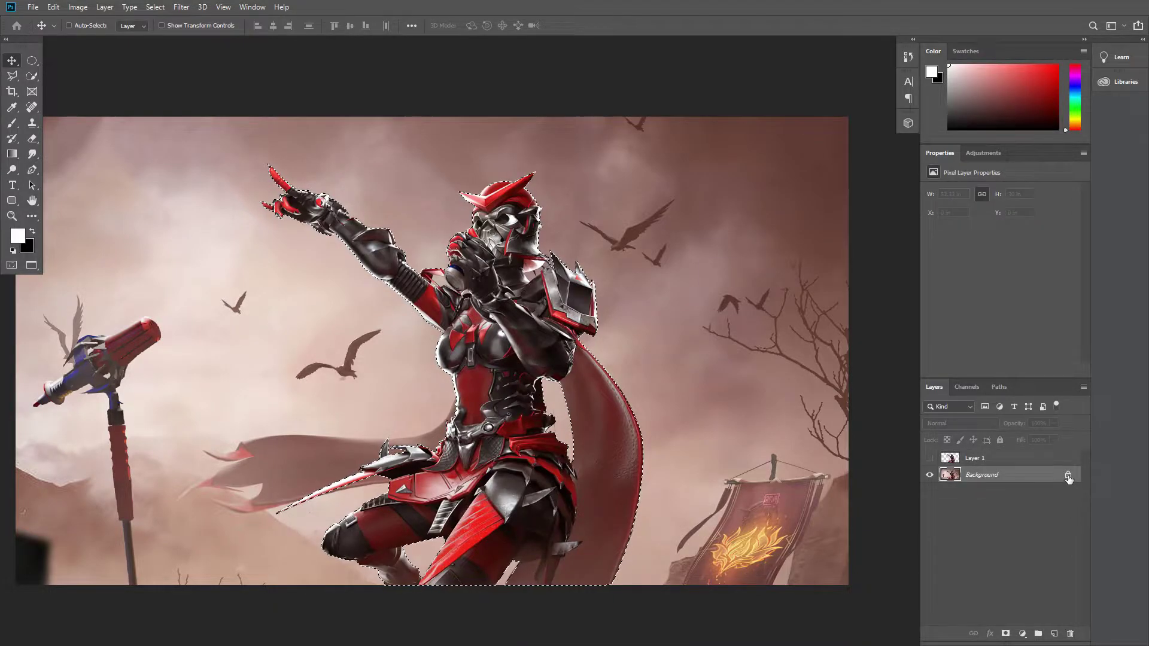
{"action": "left_click", "coordinate": [1068, 476]}
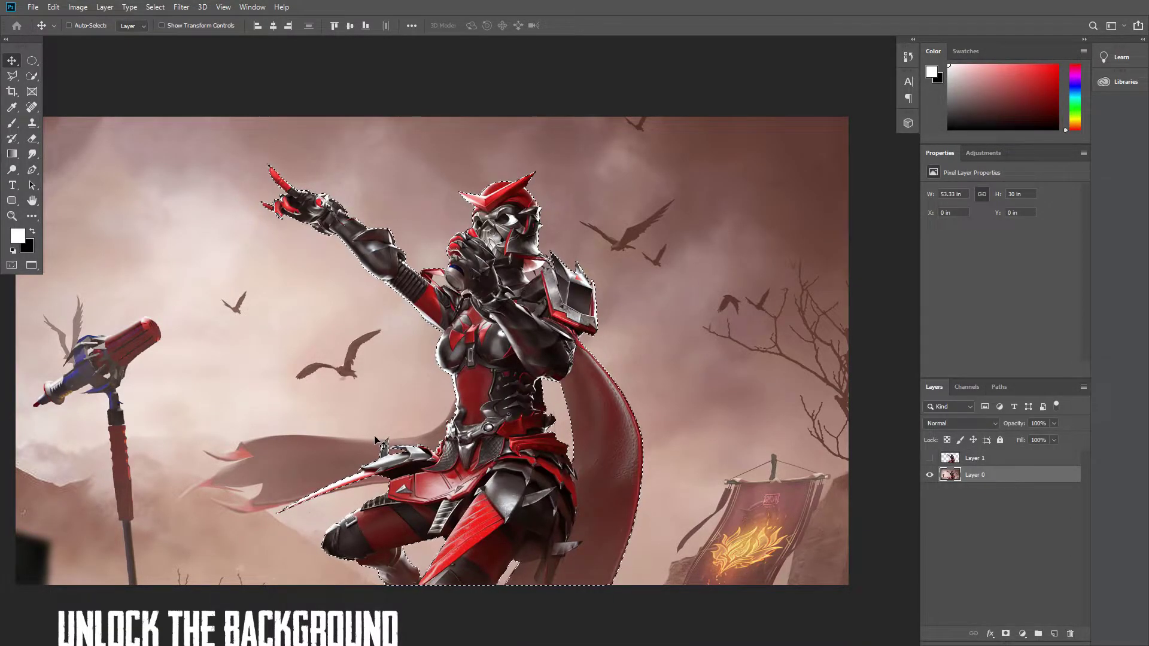
Step: Content-Aware fill the character's spot on Layer 0 and deselect
{"action": "key", "text": "shift+BackSpace"}
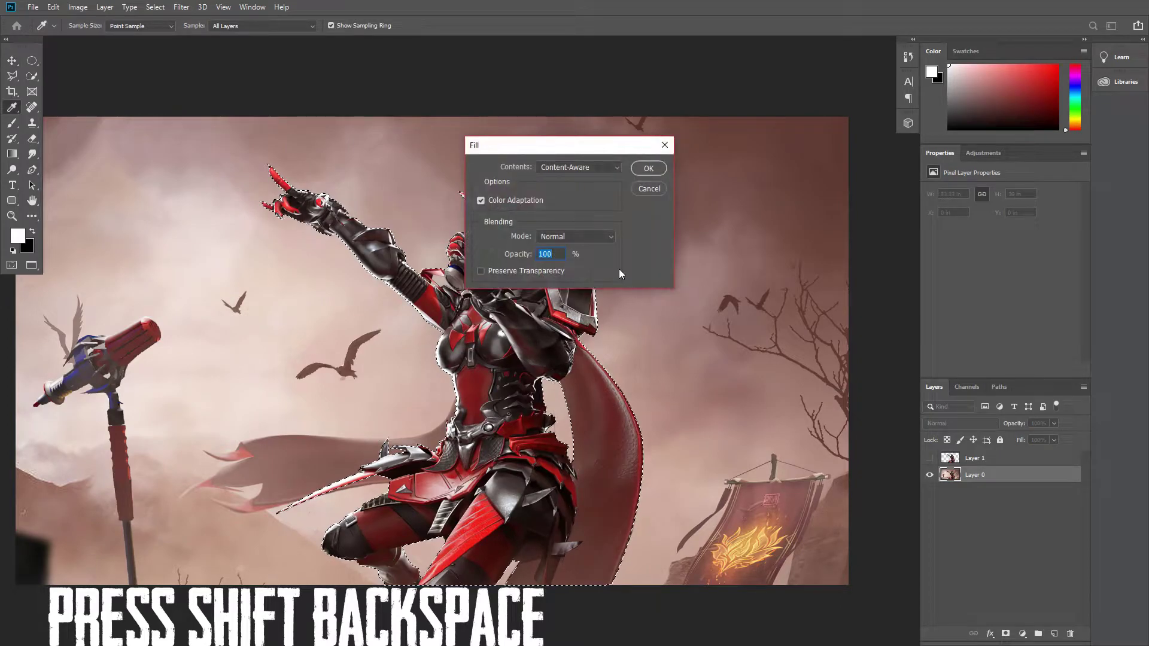
{"action": "key", "text": "Return"}
{"action": "key", "text": "shift+BackSpace"}
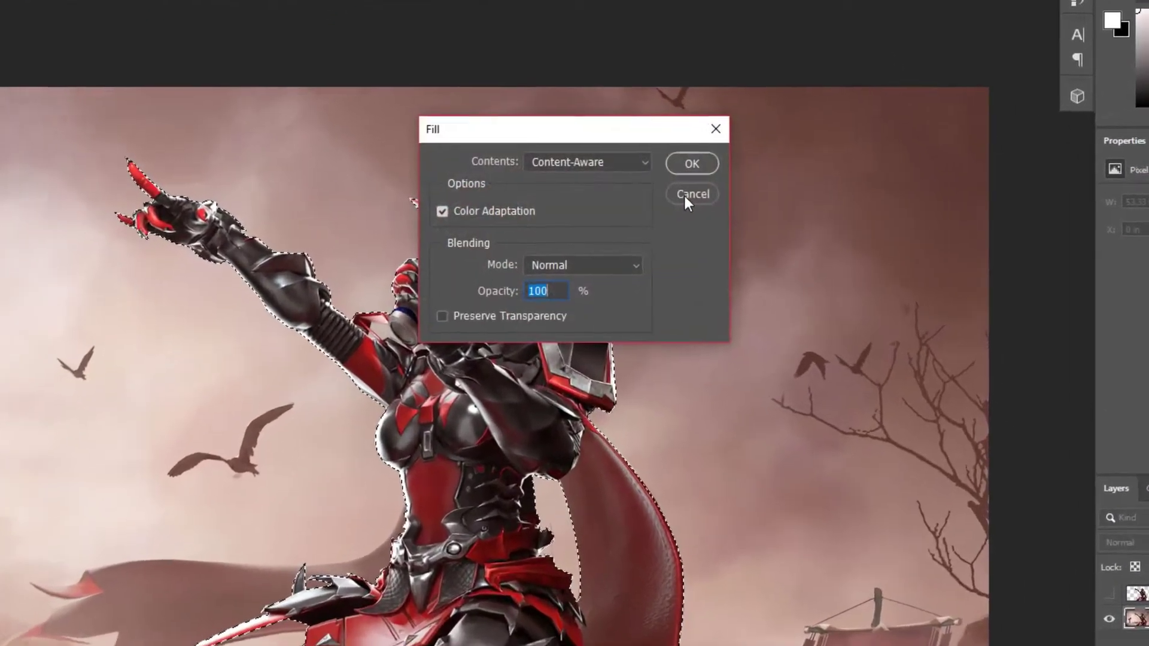
{"action": "left_click", "coordinate": [579, 157]}
{"action": "left_click", "coordinate": [596, 291]}
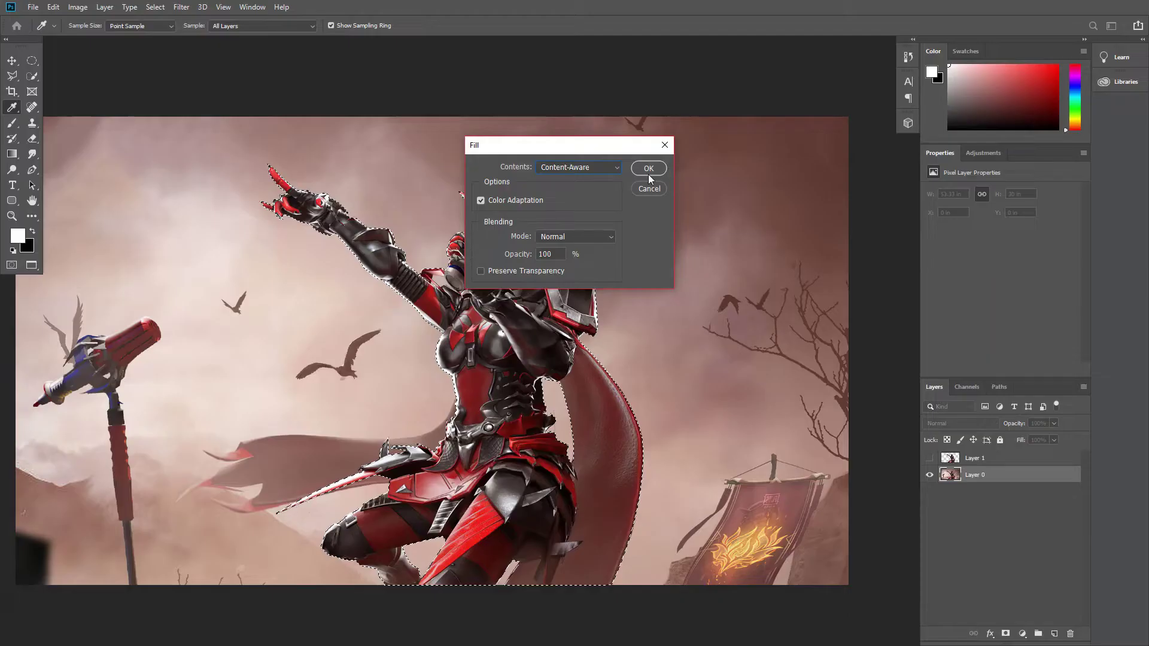
{"action": "left_click", "coordinate": [646, 167]}
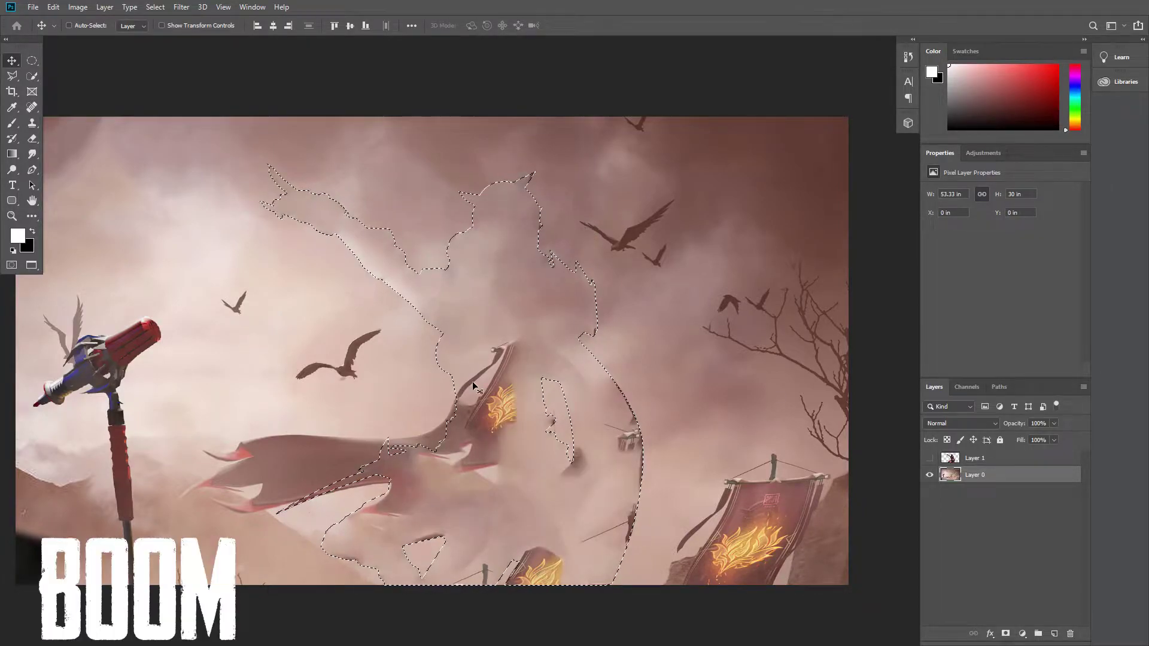
{"action": "key", "text": "ctrl+d"}
Step: Inspect the filled area, then show Layer 1 again and make it active
{"action": "key", "text": "ctrl+plus"}
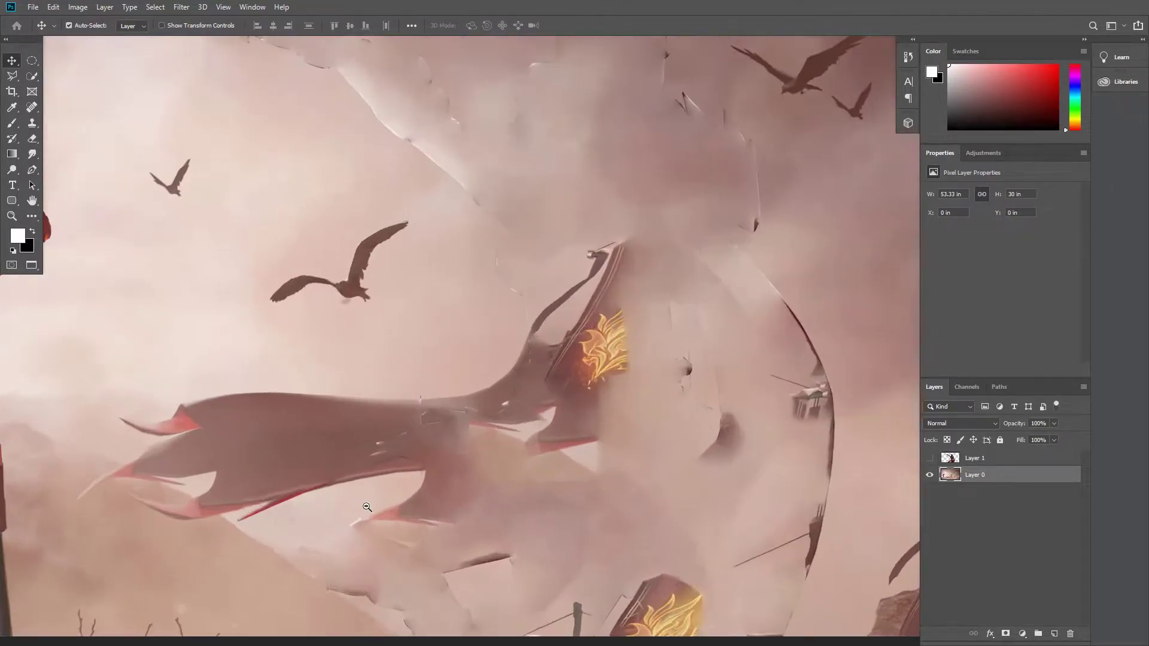
{"action": "left_click", "coordinate": [367, 506], "text": "alt"}
{"action": "left_click", "coordinate": [494, 333], "text": "alt"}
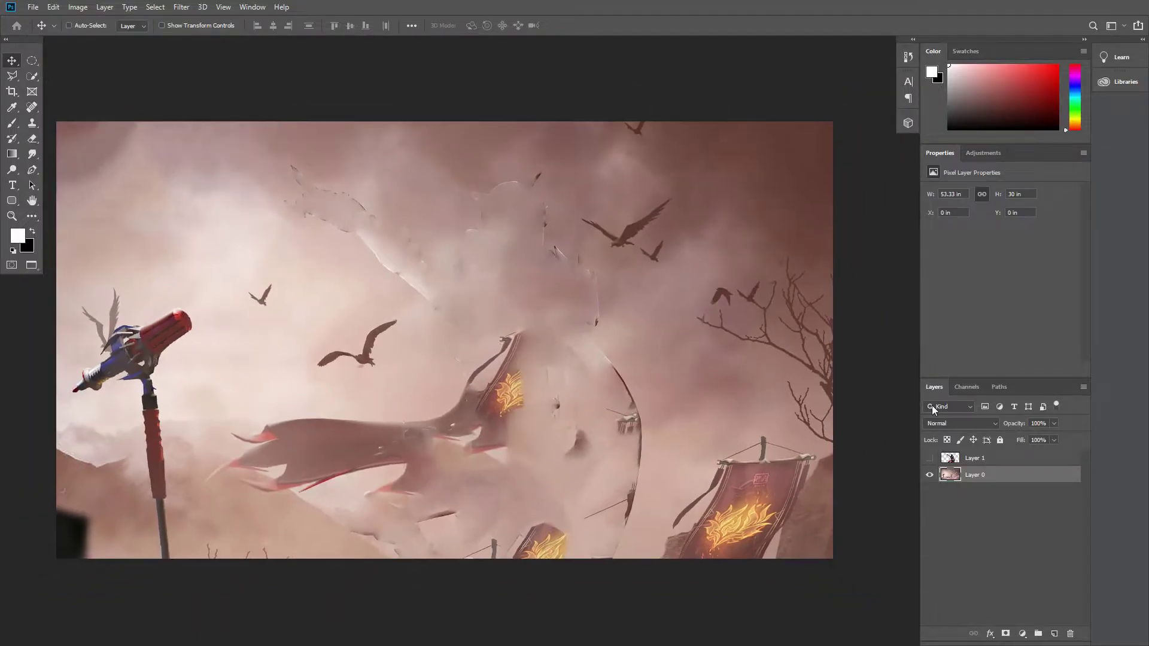
{"action": "left_click", "coordinate": [930, 458]}
{"action": "left_click", "coordinate": [975, 457]}
{"action": "mouse_move", "coordinate": [421, 436]}
{"action": "left_mouse_down"}
{"action": "mouse_move", "coordinate": [502, 414]}
{"action": "mouse_move", "coordinate": [423, 436]}
{"action": "left_mouse_up"}
Step: Check the fill by toggling Layer 1, move the character rightward, and select Layer 0
{"action": "left_click", "coordinate": [929, 459]}
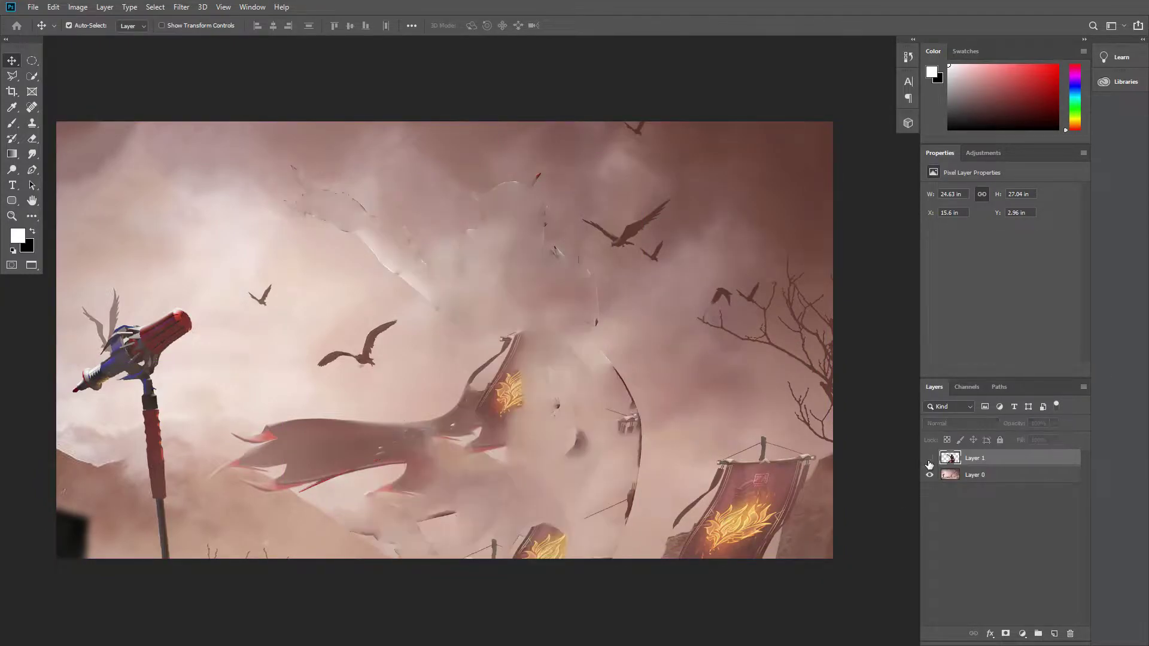
{"action": "left_click", "coordinate": [929, 458]}
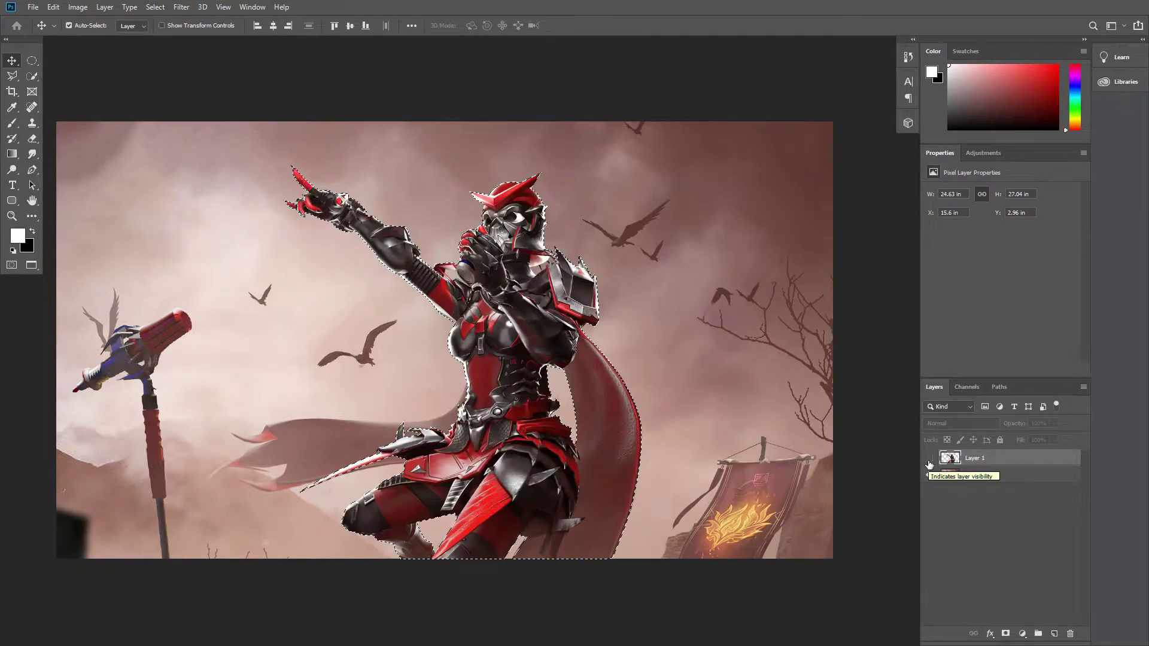
{"action": "left_click", "coordinate": [929, 459]}
{"action": "key", "text": "ctrl+d"}
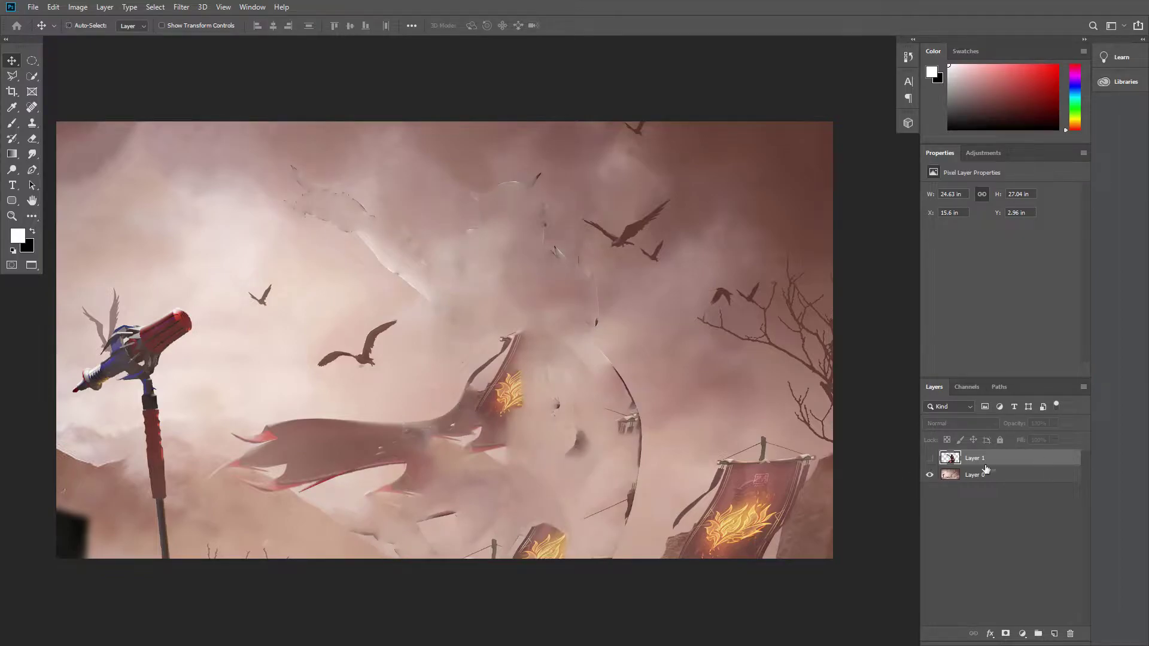
{"action": "left_click", "coordinate": [929, 458]}
{"action": "left_click_drag", "start_coordinate": [563, 472], "coordinate": [617, 473]}
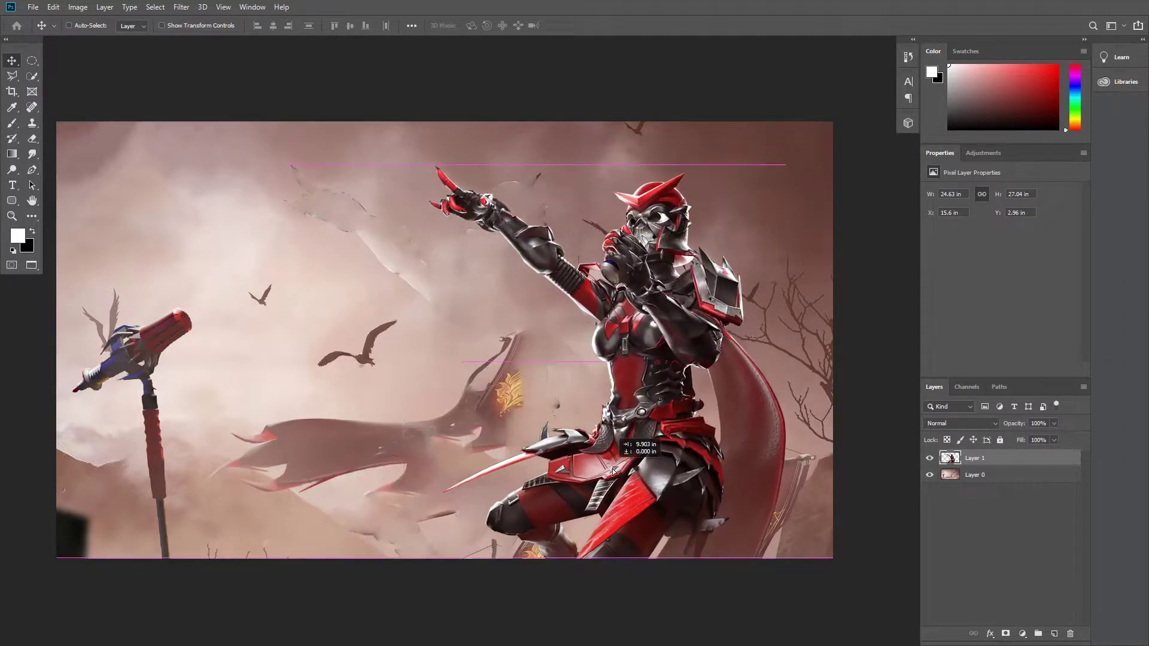
{"action": "key", "text": "ctrl+minus"}
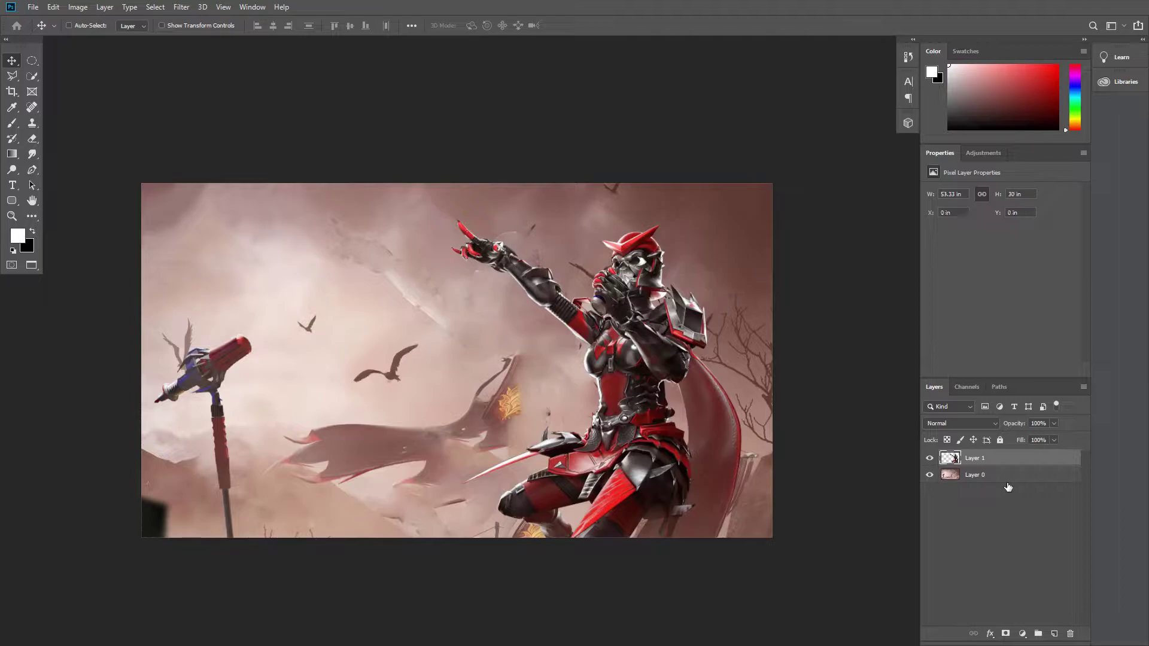
{"action": "left_click", "coordinate": [1008, 479]}
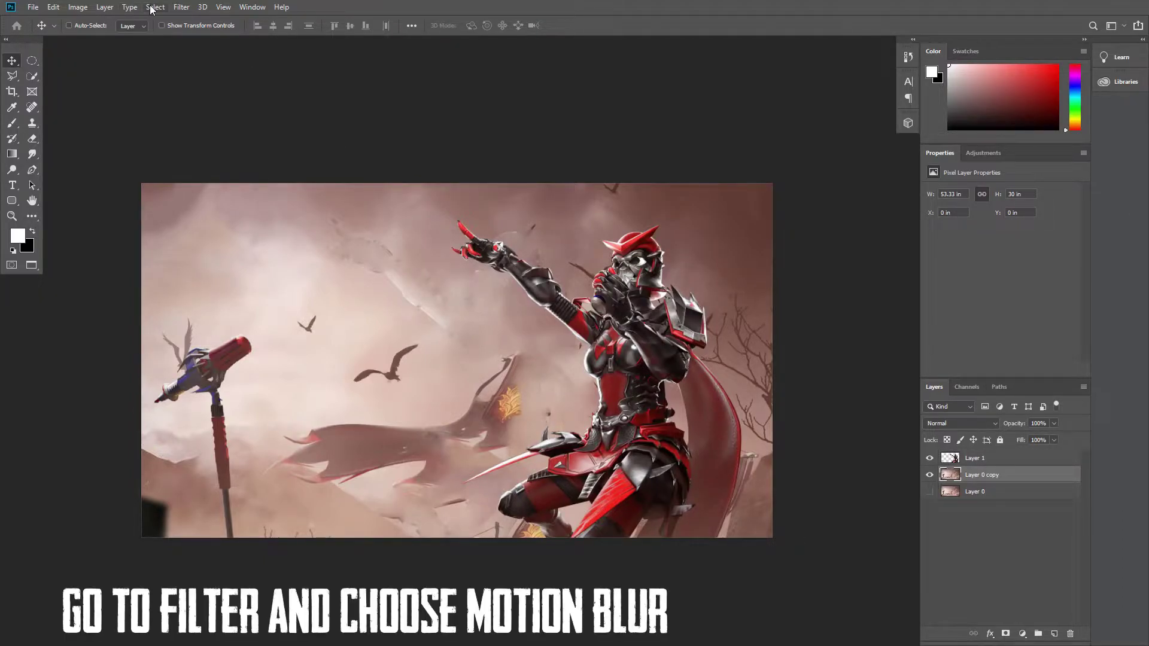
Step: Apply a Motion Blur of angle 0° and distance 117 pixels to Layer 0 copy
{"action": "left_click", "coordinate": [180, 7]}
{"action": "mouse_move", "coordinate": [207, 143]}
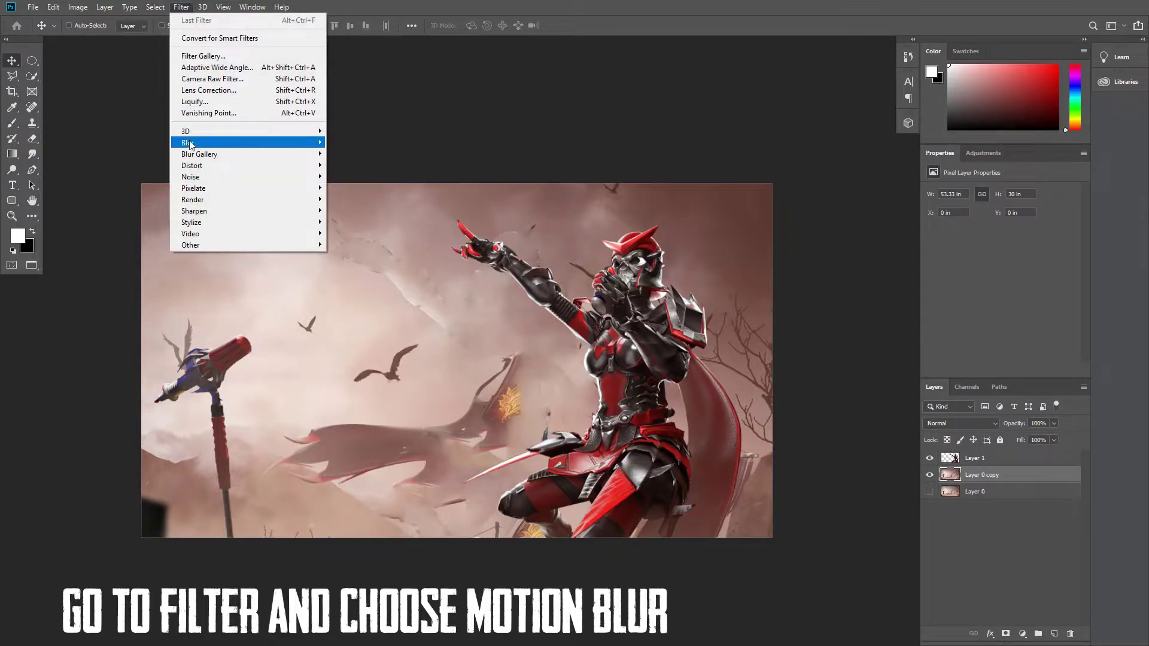
{"action": "left_click", "coordinate": [357, 210]}
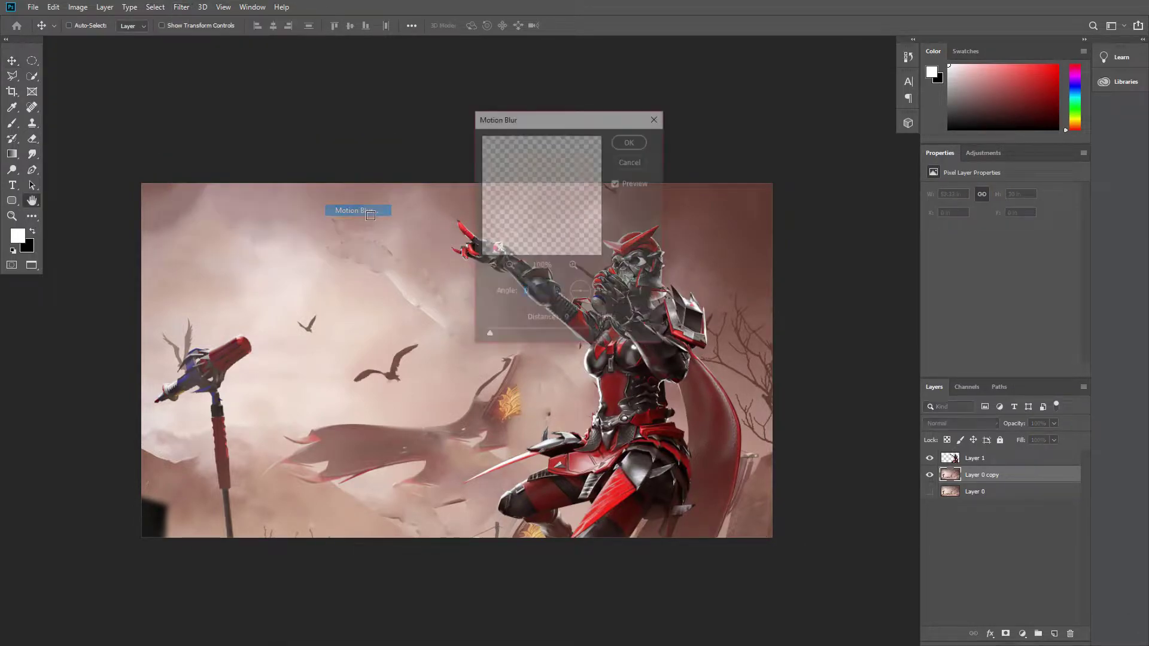
{"action": "mouse_move", "coordinate": [487, 336]}
{"action": "left_mouse_down"}
{"action": "mouse_move", "coordinate": [577, 335]}
{"action": "mouse_move", "coordinate": [524, 336]}
{"action": "left_mouse_up"}
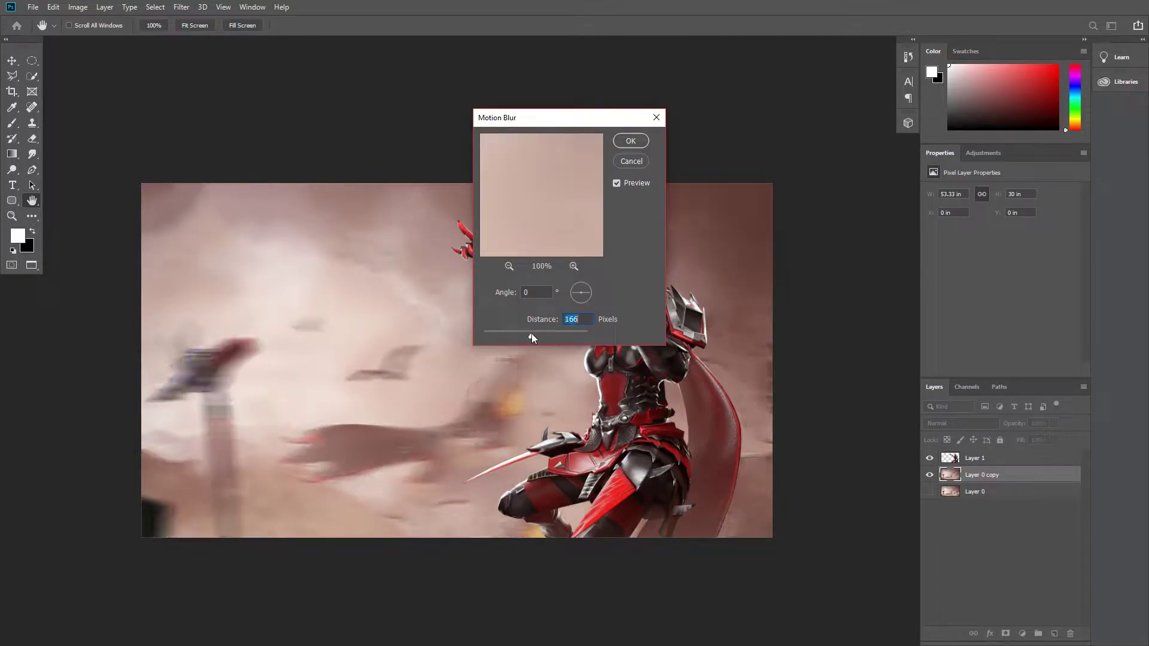
{"action": "left_click", "coordinate": [631, 140]}
{"action": "key", "text": "v"}
{"action": "scroll", "coordinate": [676, 371], "scroll_direction": "up", "scroll_amount": 2}
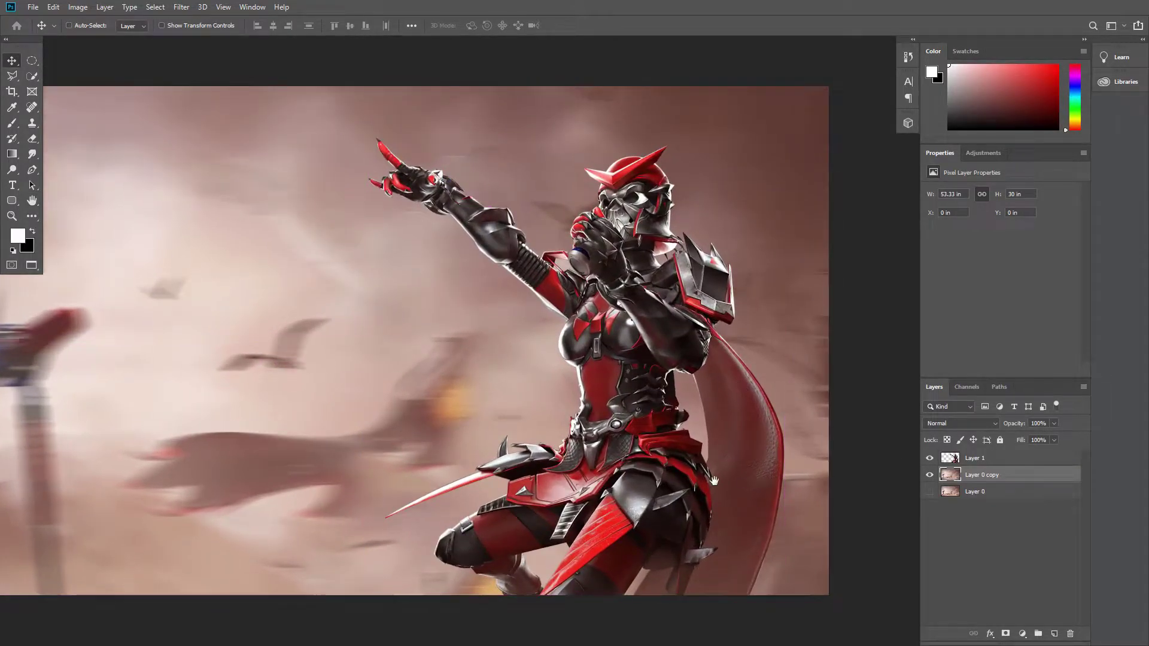
{"action": "scroll", "coordinate": [712, 481], "scroll_direction": "down", "scroll_amount": 2}
{"action": "scroll", "coordinate": [449, 423], "scroll_direction": "up", "scroll_amount": 2}
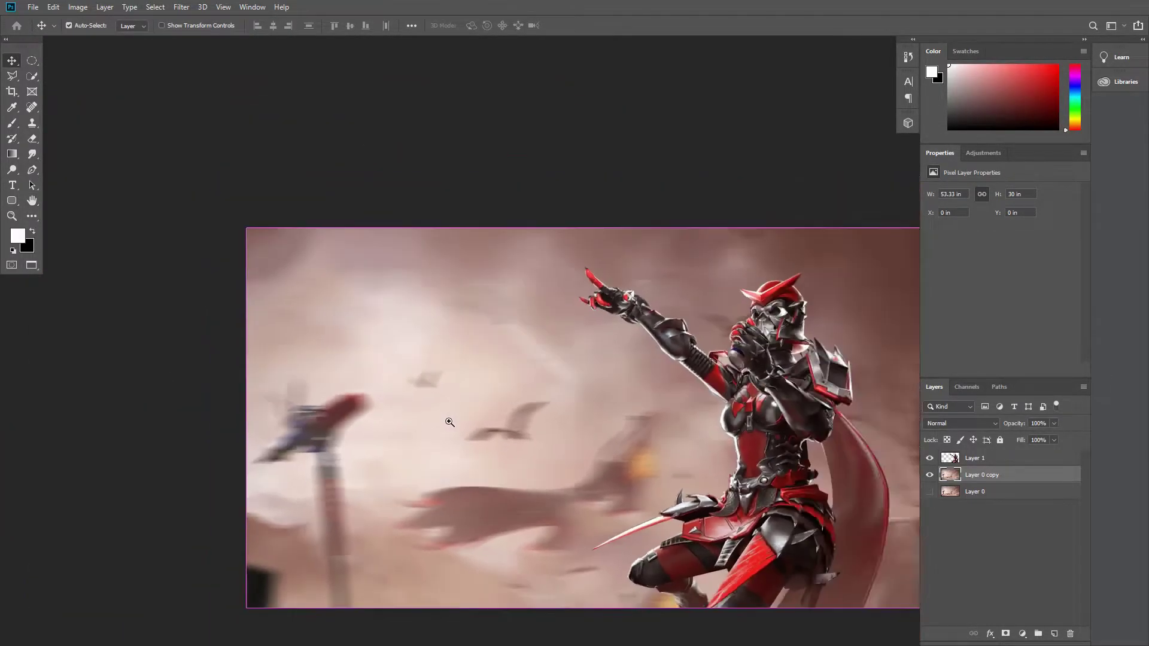
{"action": "scroll", "coordinate": [449, 422], "scroll_direction": "up", "scroll_amount": 1}
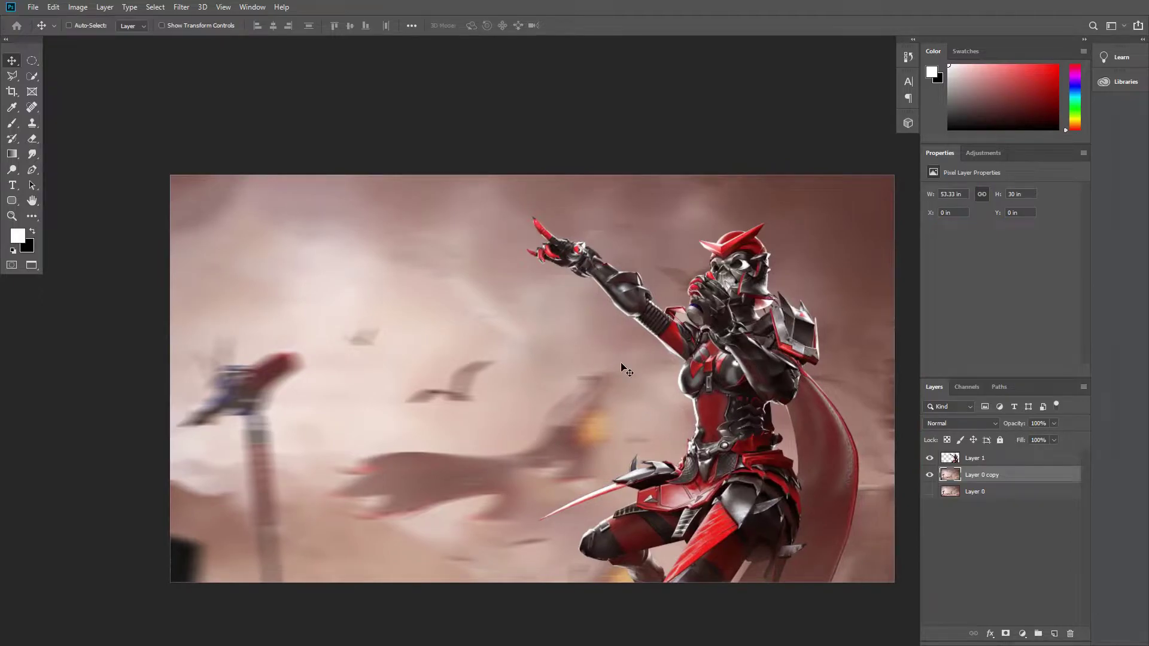
{"action": "scroll", "coordinate": [661, 352], "scroll_direction": "down", "scroll_amount": 1}
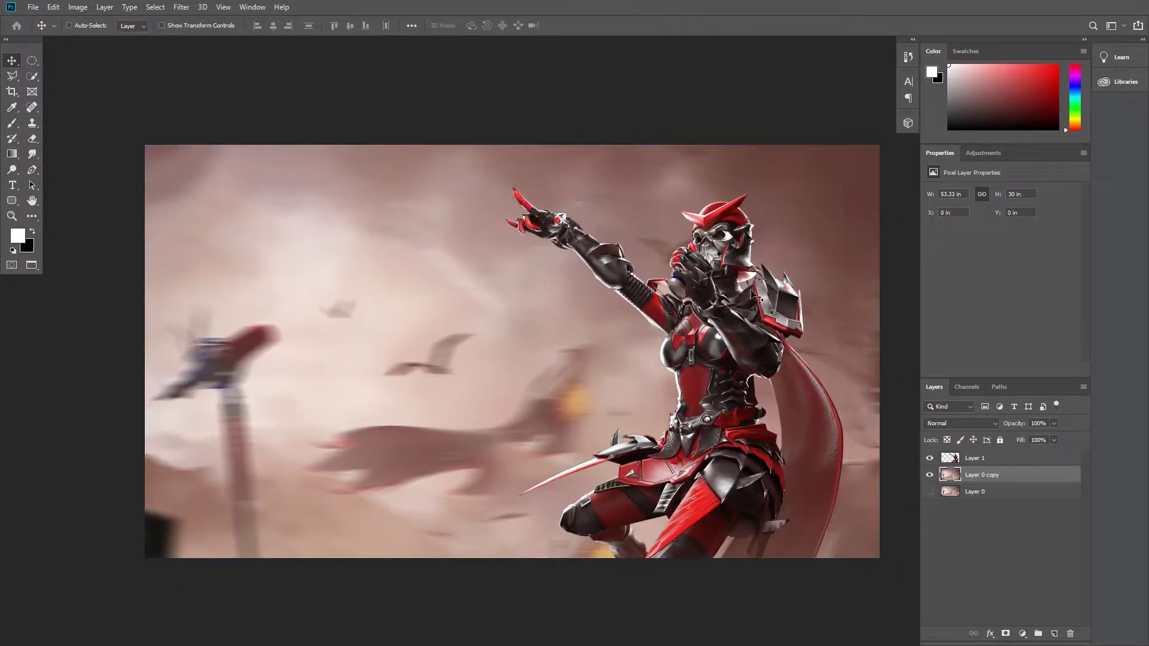
Step: Duplicate the character layer as Layer 1 copy and place it behind the original
{"action": "left_click", "coordinate": [985, 459]}
{"action": "key", "text": "ctrl+j"}
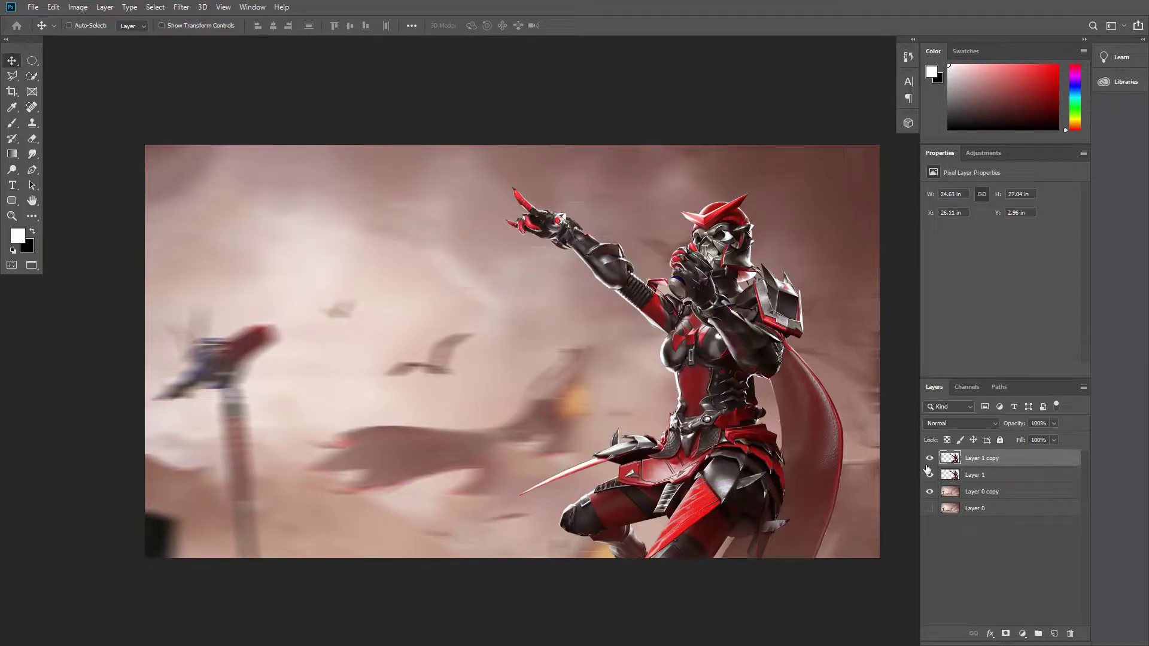
{"action": "key", "text": "Delete"}
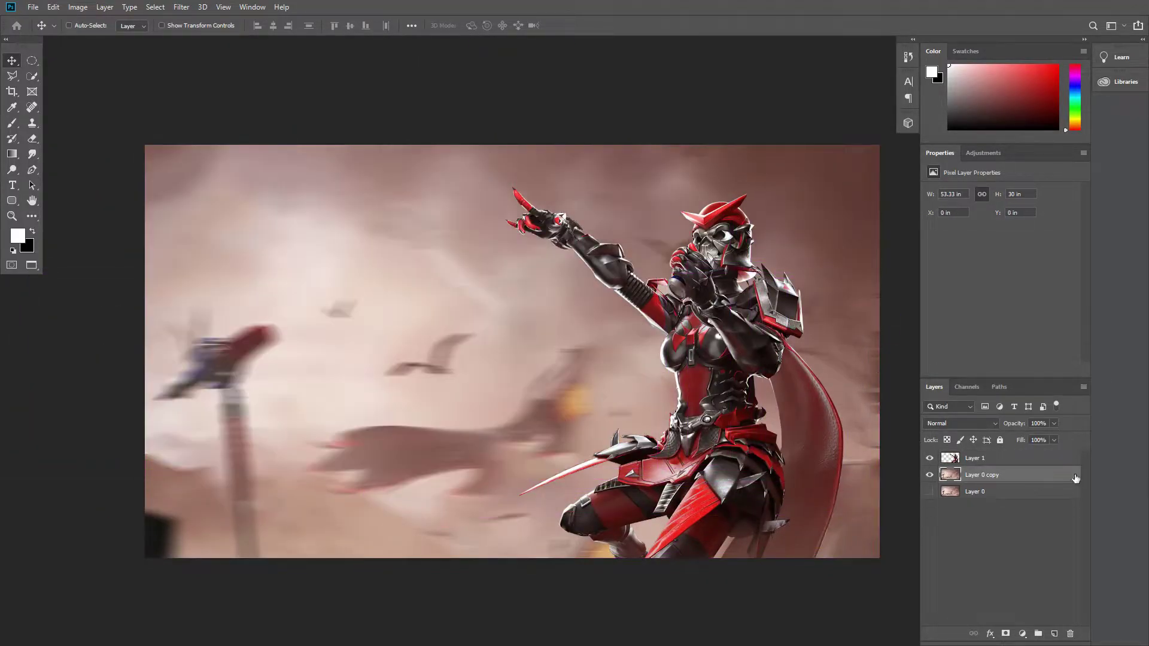
{"action": "key", "text": "ctrl"}
{"action": "left_click", "coordinate": [1019, 459]}
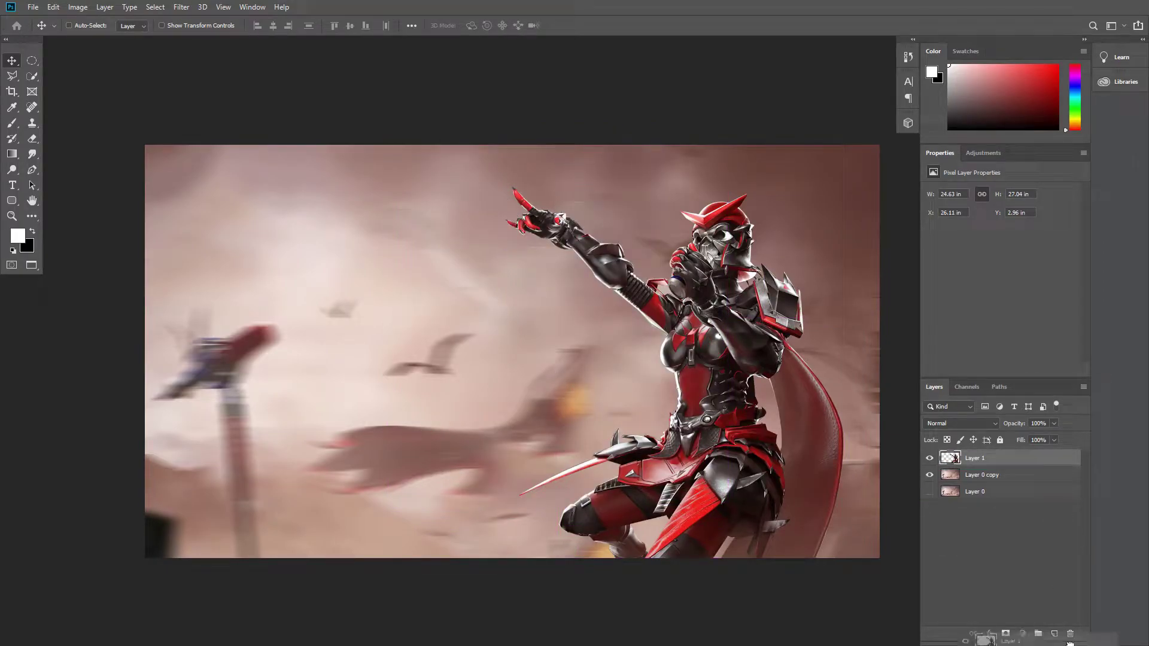
{"action": "left_click_drag", "start_coordinate": [1035, 465], "coordinate": [1054, 634]}
{"action": "left_click_drag", "start_coordinate": [722, 348], "coordinate": [729, 335]}
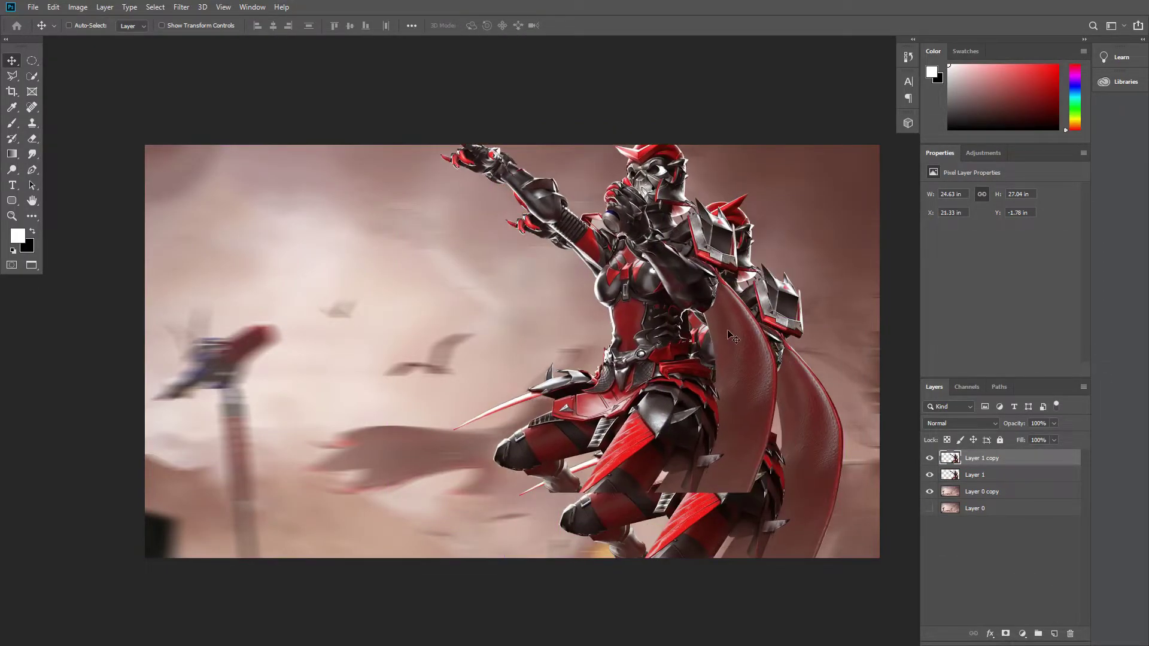
{"action": "left_click_drag", "start_coordinate": [980, 465], "coordinate": [982, 484]}
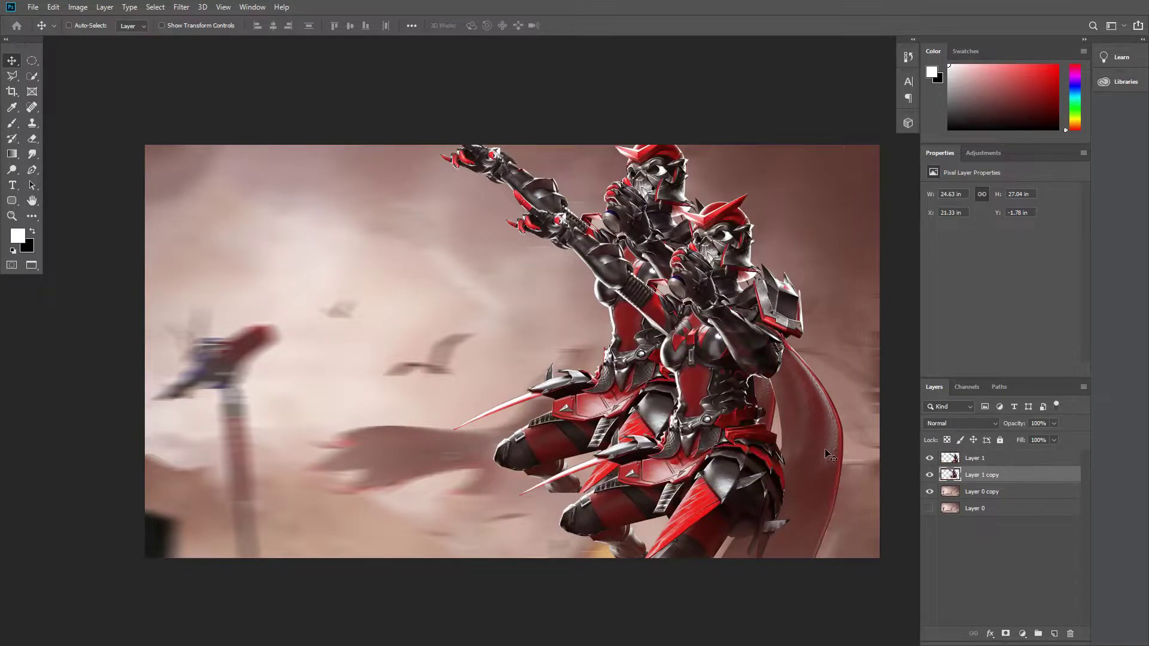
Step: Scale Layer 1 copy to about 160% and position it left of the original
{"action": "key", "text": "ctrl+t"}
{"action": "mouse_move", "coordinate": [683, 236]}
{"action": "left_mouse_down"}
{"action": "mouse_move", "coordinate": [751, 314]}
{"action": "mouse_move", "coordinate": [751, 302]}
{"action": "left_mouse_up"}
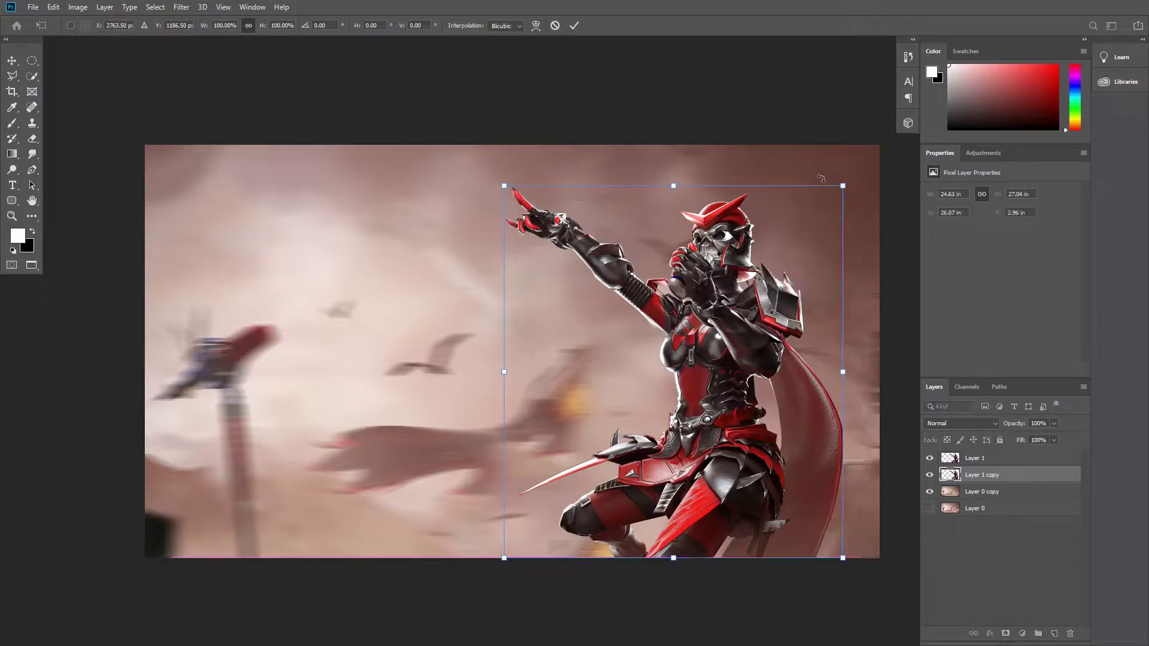
{"action": "scroll", "coordinate": [788, 258], "scroll_direction": "down", "scroll_amount": 2}
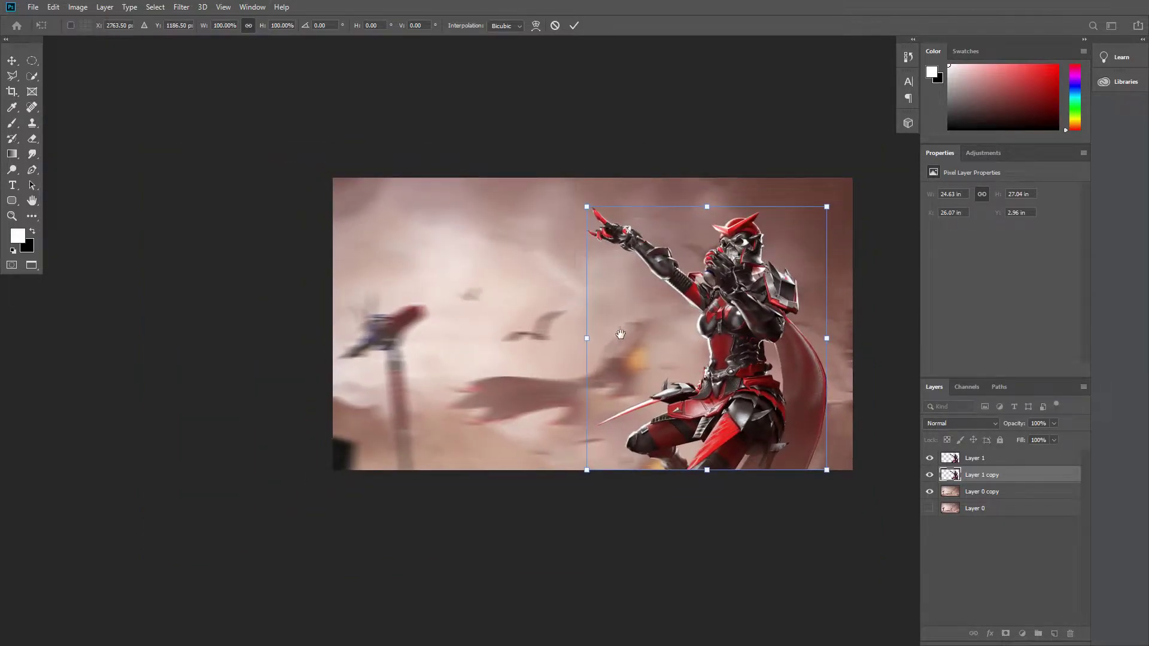
{"action": "left_click_drag", "start_coordinate": [672, 306], "coordinate": [488, 370]}
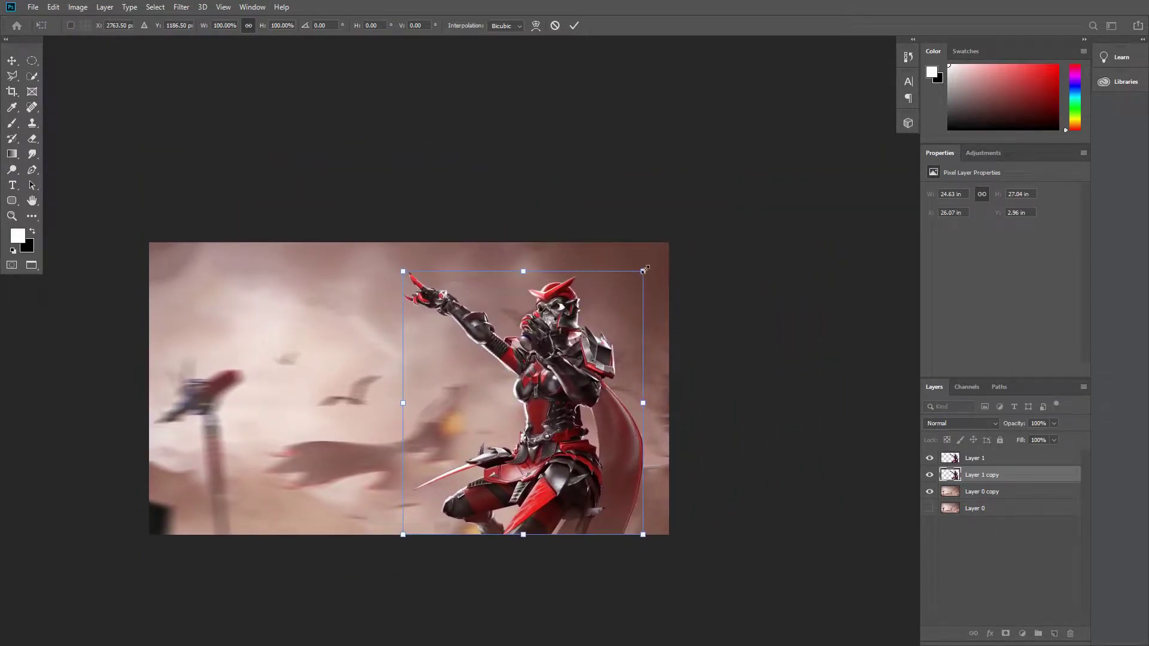
{"action": "left_click_drag", "start_coordinate": [644, 270], "coordinate": [797, 197]}
{"action": "mouse_move", "coordinate": [655, 368]}
{"action": "left_mouse_down"}
{"action": "mouse_move", "coordinate": [640, 413]}
{"action": "mouse_move", "coordinate": [657, 425]}
{"action": "mouse_move", "coordinate": [631, 436]}
{"action": "mouse_move", "coordinate": [590, 415]}
{"action": "mouse_move", "coordinate": [552, 362]}
{"action": "mouse_move", "coordinate": [568, 390]}
{"action": "left_mouse_up"}
{"action": "left_click_drag", "start_coordinate": [669, 188], "coordinate": [637, 223]}
{"action": "key", "text": "Return"}
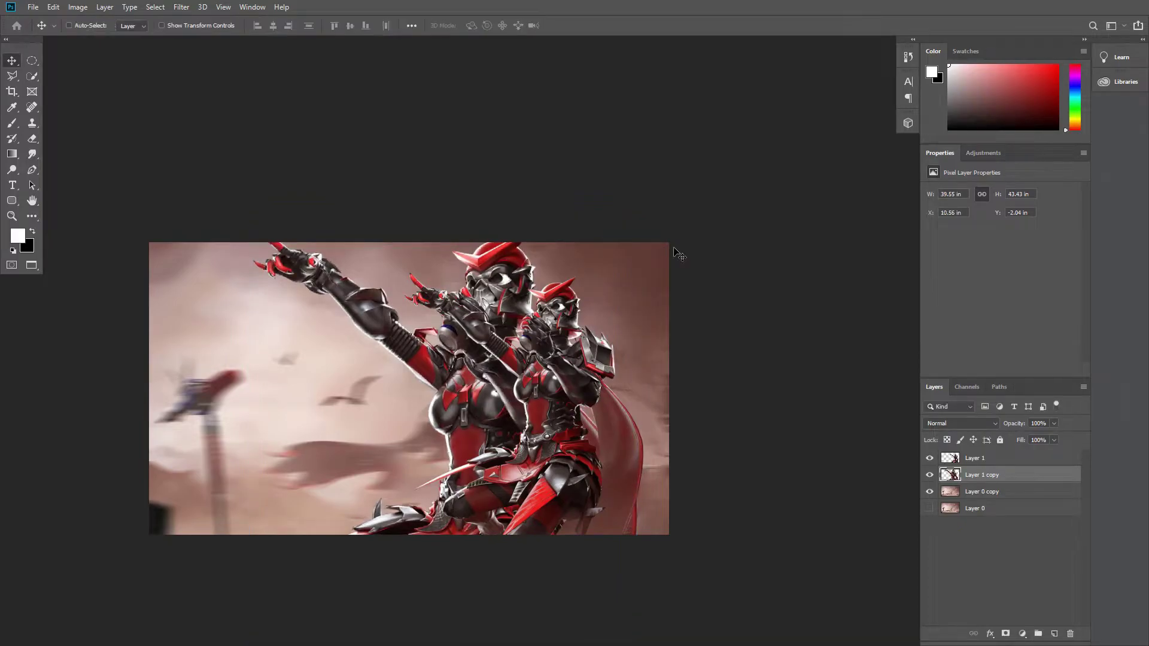
Step: Set Layer 1 copy to Overlay blend mode at 20% opacity
{"action": "left_click", "coordinate": [946, 424]}
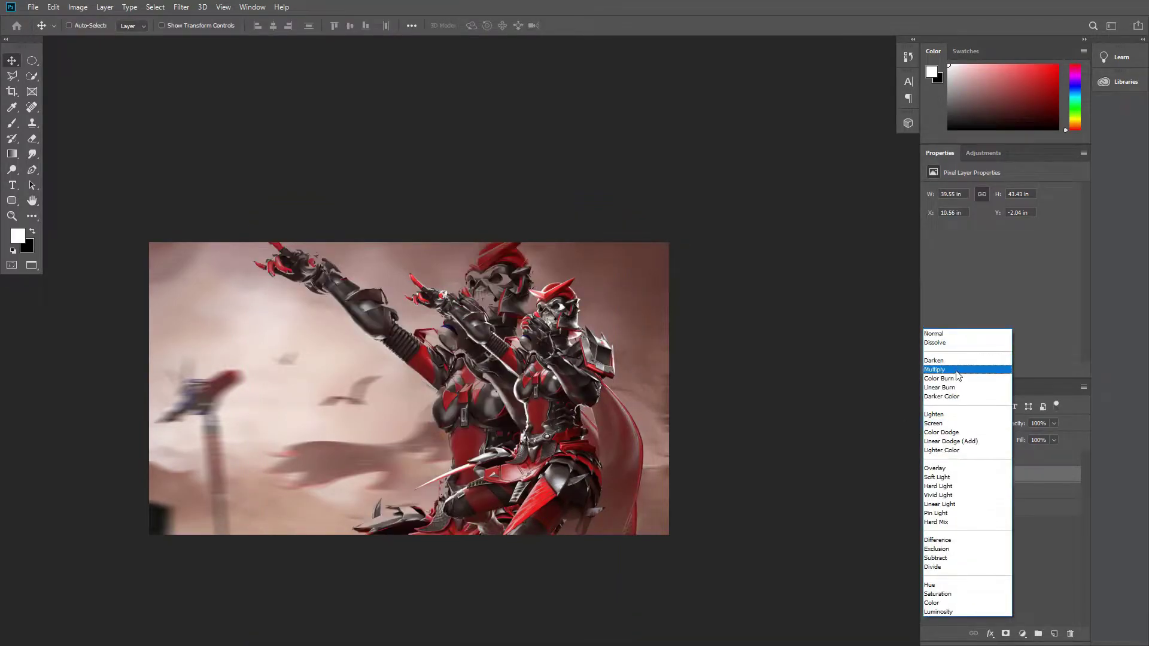
{"action": "left_click", "coordinate": [940, 469]}
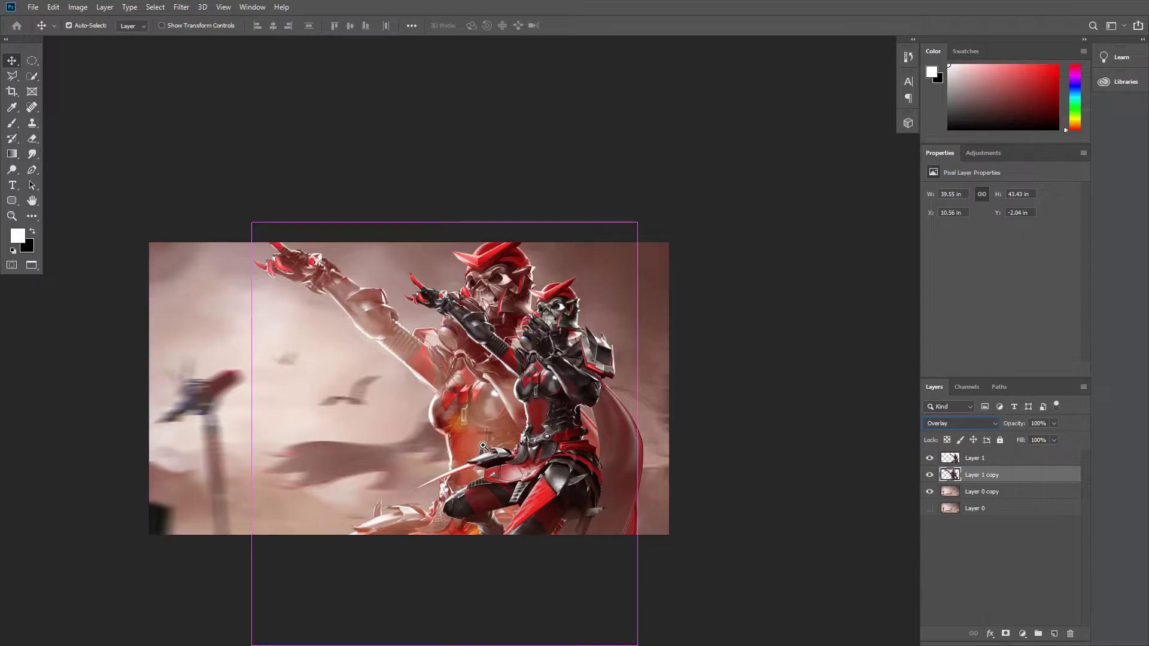
{"action": "scroll", "coordinate": [483, 445], "scroll_direction": "up", "scroll_amount": 2}
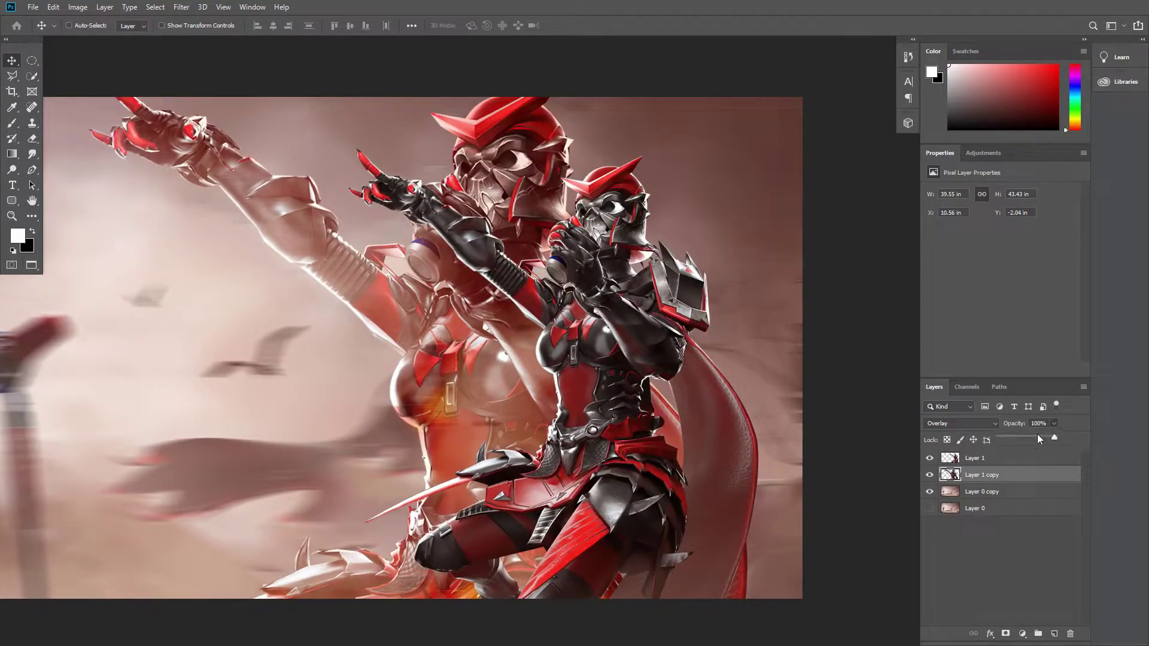
{"action": "left_click", "coordinate": [1038, 439]}
{"action": "type", "text": "20"}
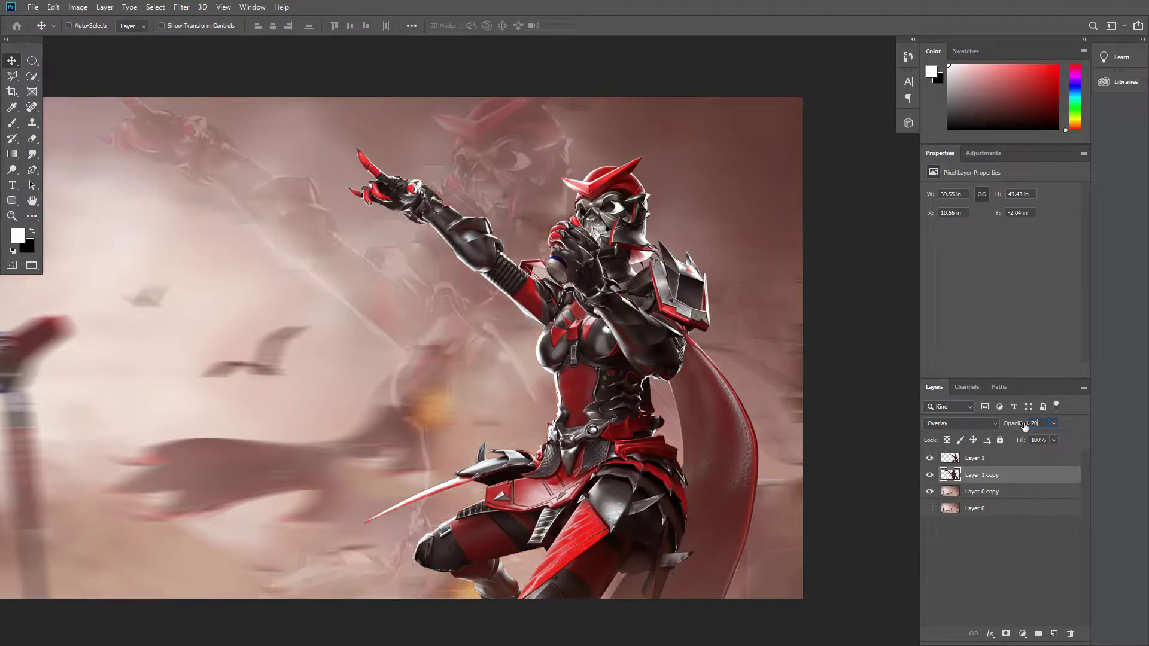
{"action": "scroll", "coordinate": [678, 354], "scroll_direction": "down", "scroll_amount": 1}
{"action": "scroll", "coordinate": [678, 354], "scroll_direction": "down", "scroll_amount": 2}
{"action": "scroll", "coordinate": [676, 335], "scroll_direction": "up", "scroll_amount": 2}
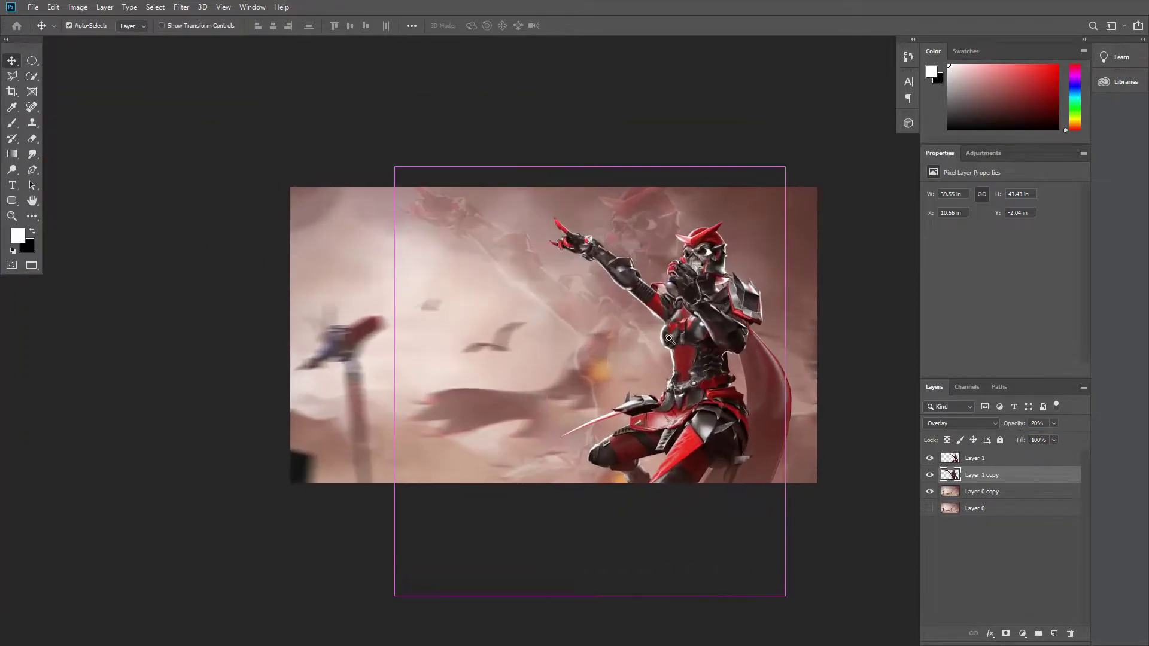
{"action": "scroll", "coordinate": [676, 321], "scroll_direction": "up", "scroll_amount": 1}
{"action": "scroll", "coordinate": [642, 367], "scroll_direction": "up", "scroll_amount": 1}
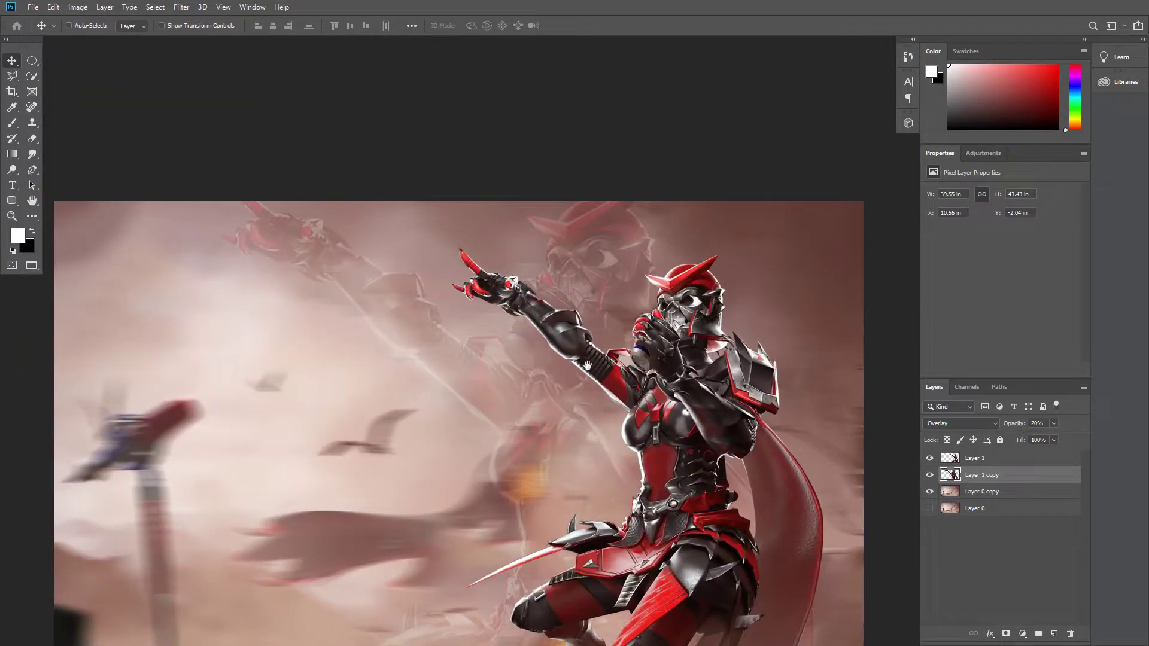
{"action": "left_click_drag", "start_coordinate": [587, 365], "coordinate": [580, 344]}
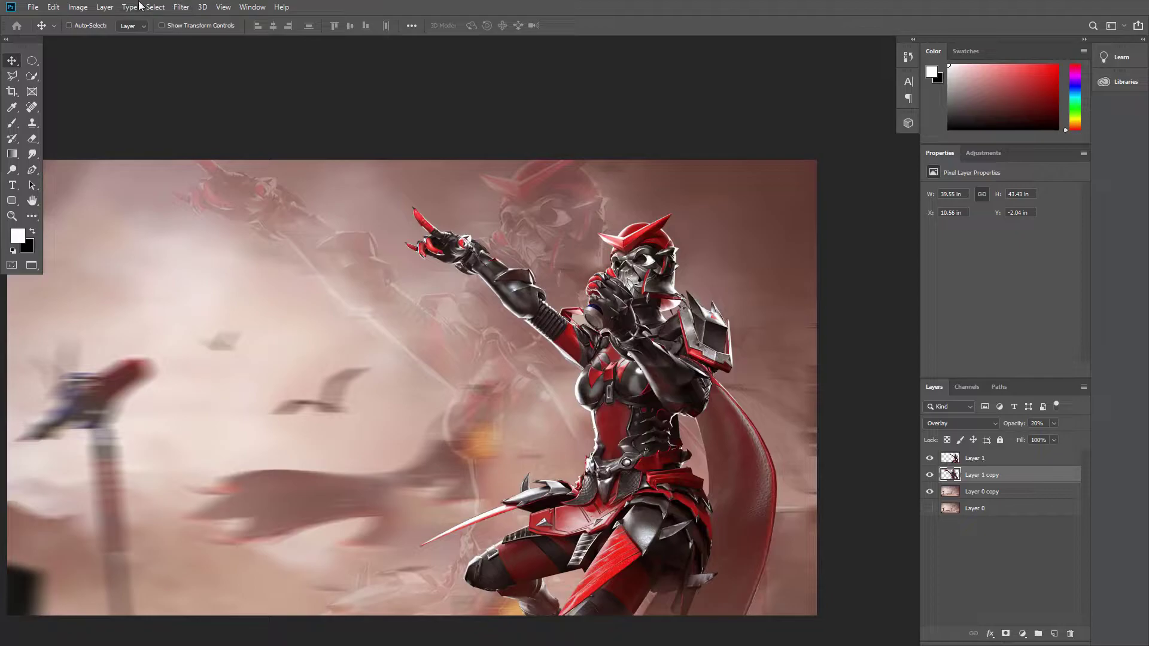
Step: Apply a Motion Blur with Distance 35 to the enlarged ghost copy
{"action": "left_click", "coordinate": [179, 8]}
{"action": "mouse_move", "coordinate": [188, 142]}
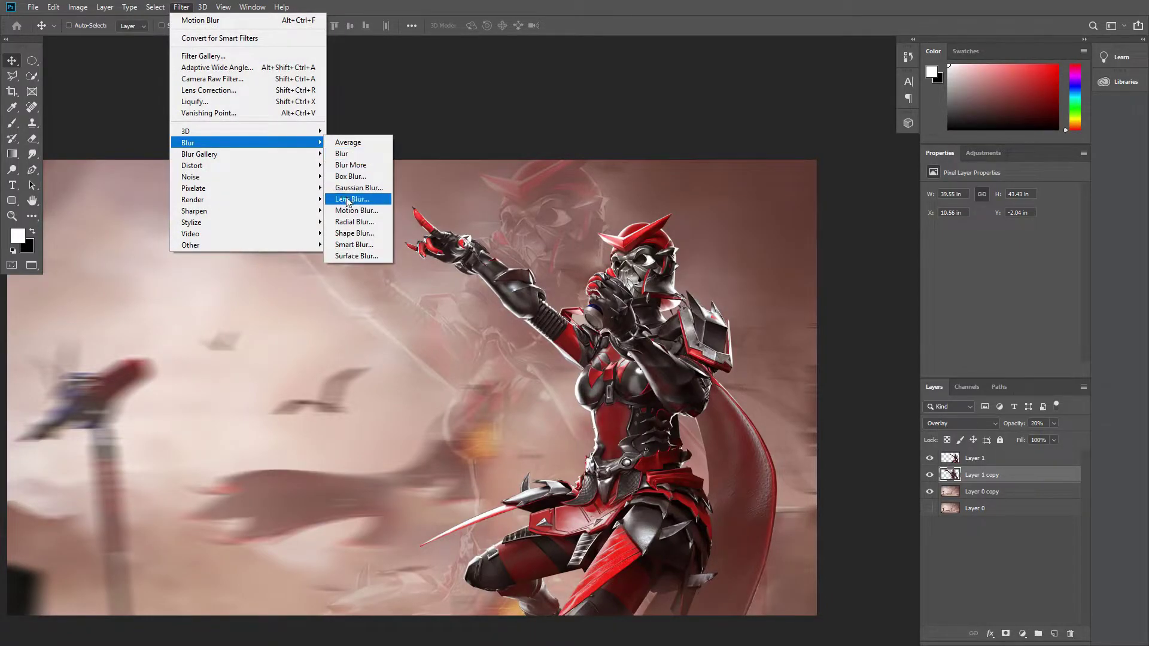
{"action": "left_click", "coordinate": [344, 212]}
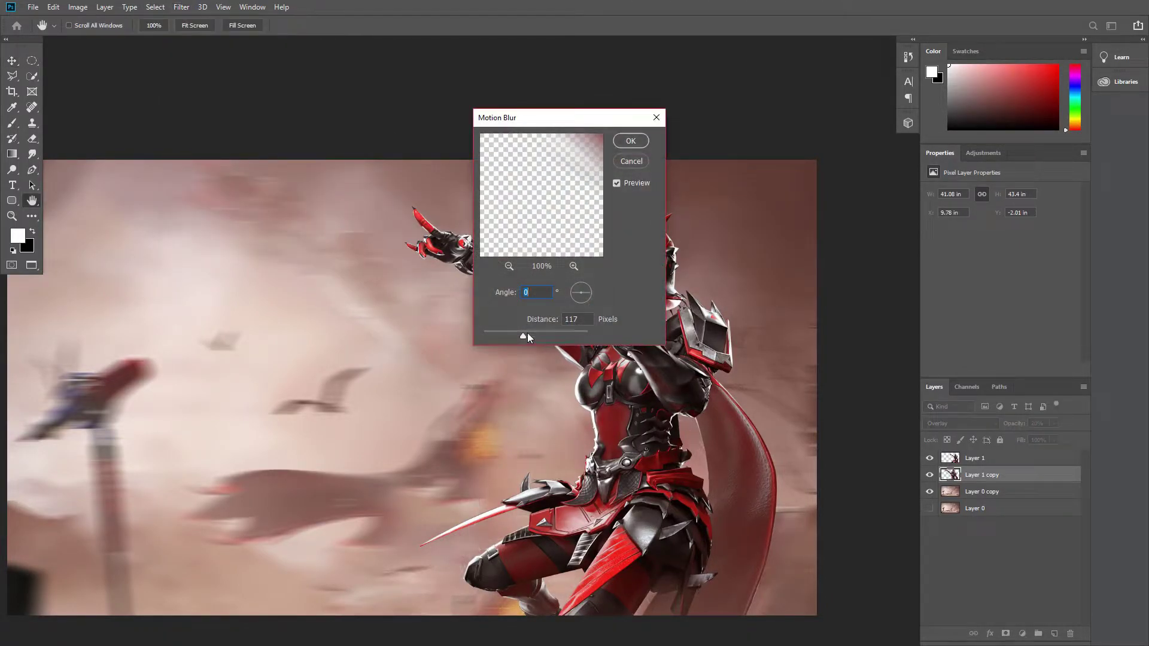
{"action": "left_click_drag", "start_coordinate": [497, 339], "coordinate": [501, 338]}
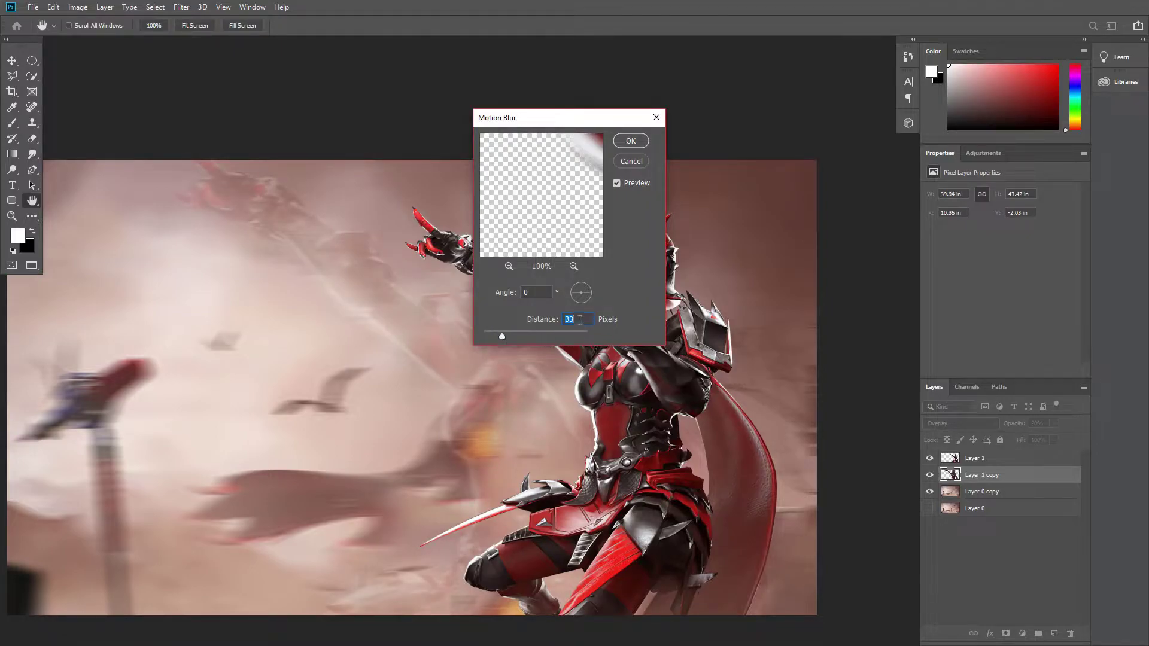
{"action": "type", "text": "3"}
{"action": "type", "text": "5"}
{"action": "left_click", "coordinate": [631, 144]}
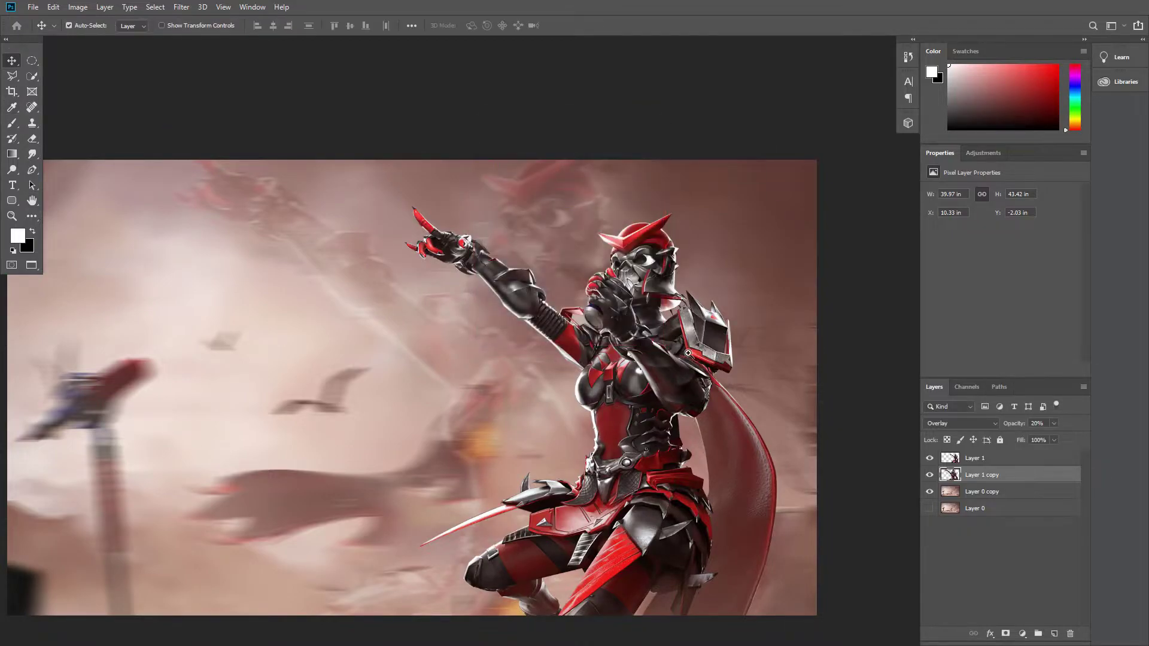
Step: Inspect the blurred result and make Layer 1 the active layer
{"action": "scroll", "coordinate": [701, 335], "scroll_direction": "down", "scroll_amount": 2}
{"action": "scroll", "coordinate": [601, 375], "scroll_direction": "up", "scroll_amount": 3}
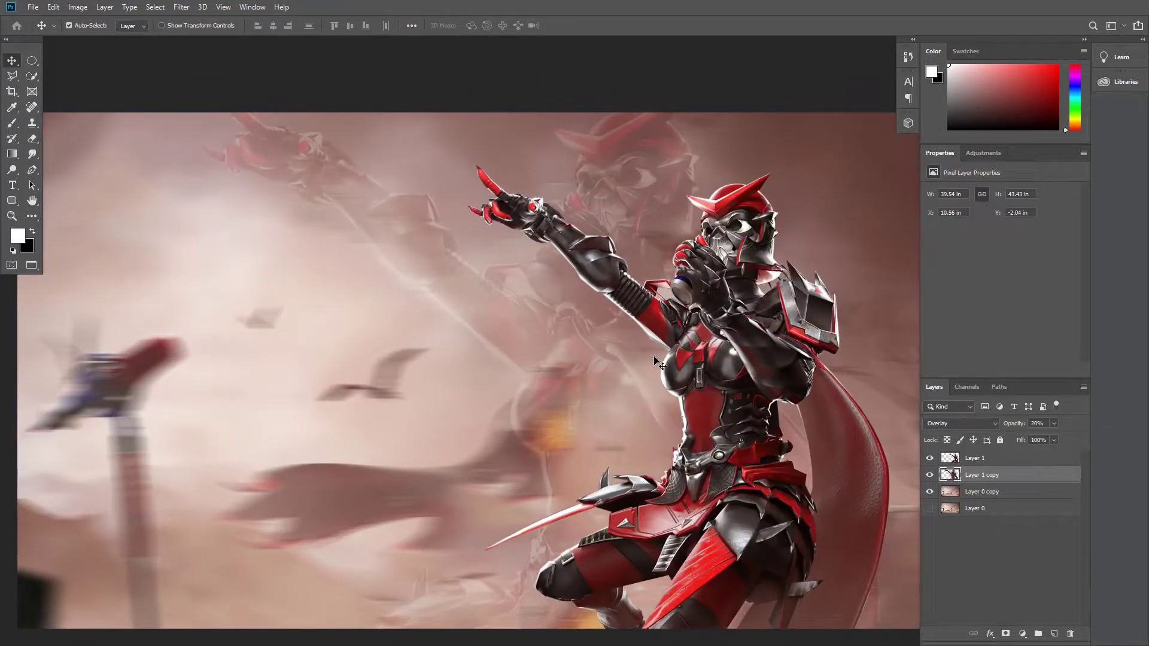
{"action": "scroll", "coordinate": [658, 363], "scroll_direction": "down", "scroll_amount": 2}
{"action": "scroll", "coordinate": [628, 383], "scroll_direction": "down", "scroll_amount": 2}
{"action": "scroll", "coordinate": [610, 395], "scroll_direction": "up", "scroll_amount": 1}
{"action": "scroll", "coordinate": [603, 402], "scroll_direction": "up", "scroll_amount": 1}
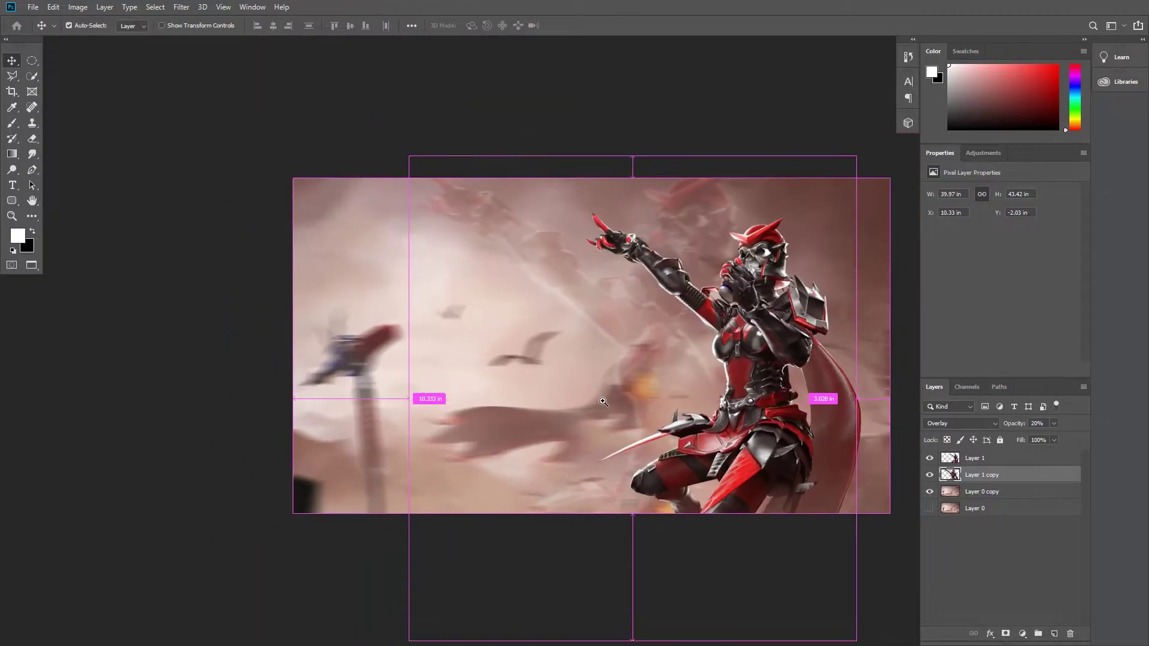
{"action": "scroll", "coordinate": [688, 326], "scroll_direction": "up", "scroll_amount": 1}
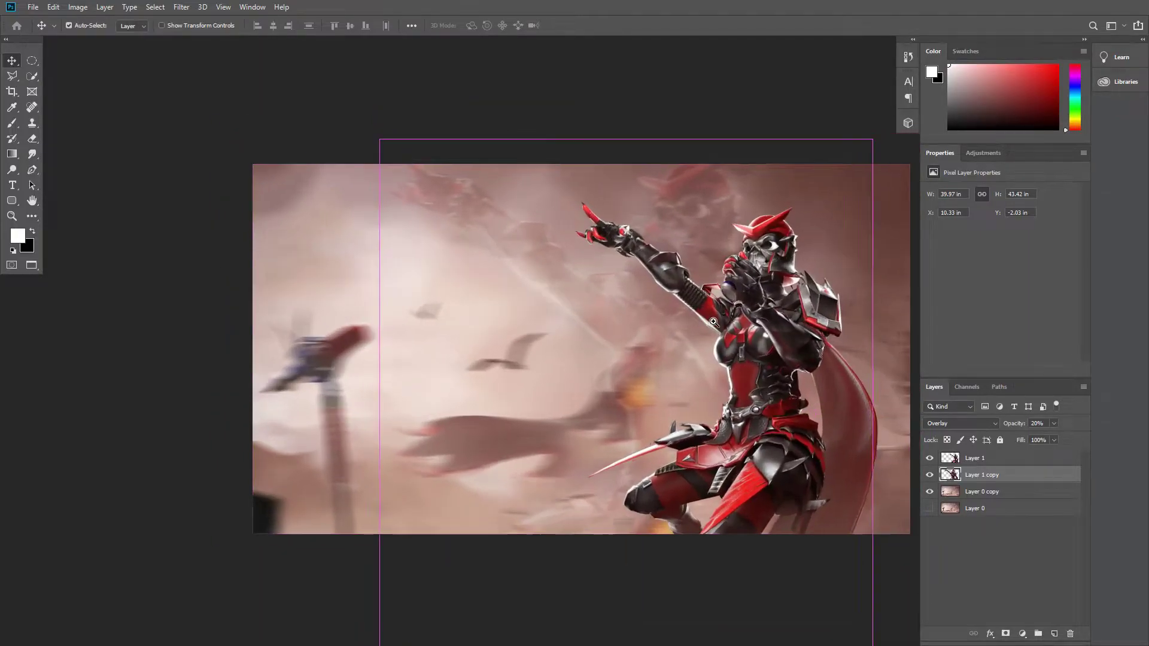
{"action": "scroll", "coordinate": [682, 317], "scroll_direction": "down", "scroll_amount": 1}
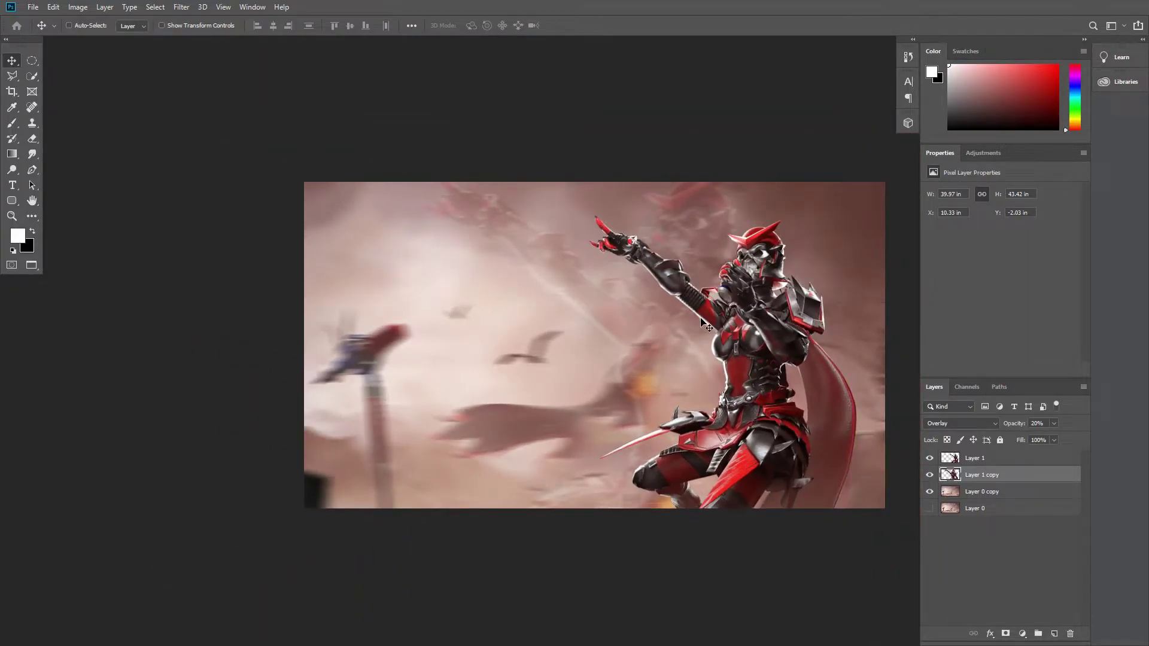
{"action": "left_click", "coordinate": [995, 459]}
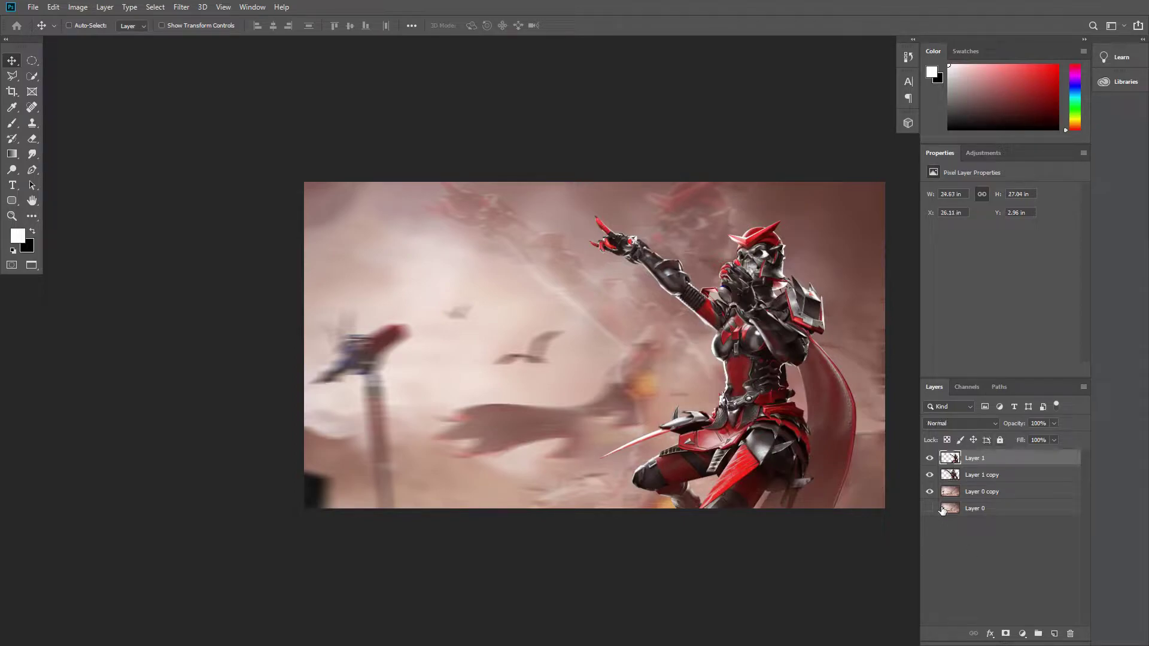
Step: Reactivate Layer 1 and set the Type tool font to Headliner No. 45
{"action": "left_click", "coordinate": [982, 493]}
{"action": "left_click", "coordinate": [991, 463]}
{"action": "key", "text": "f"}
{"action": "key", "text": "f"}
{"action": "key", "text": "f"}
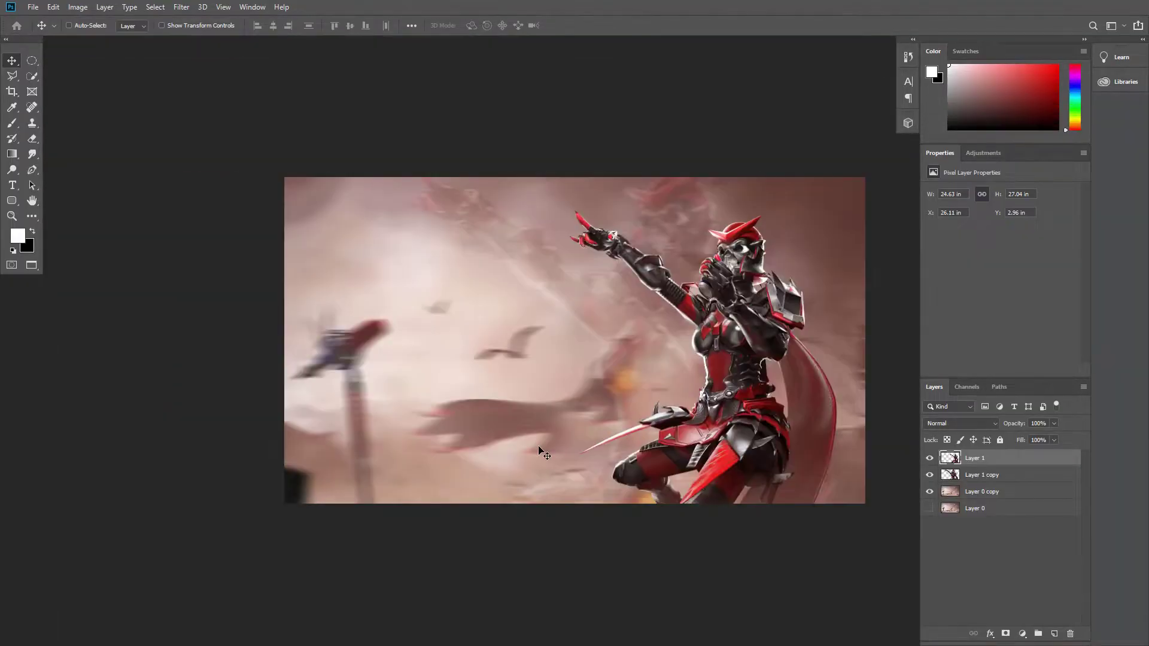
{"action": "key", "text": "t"}
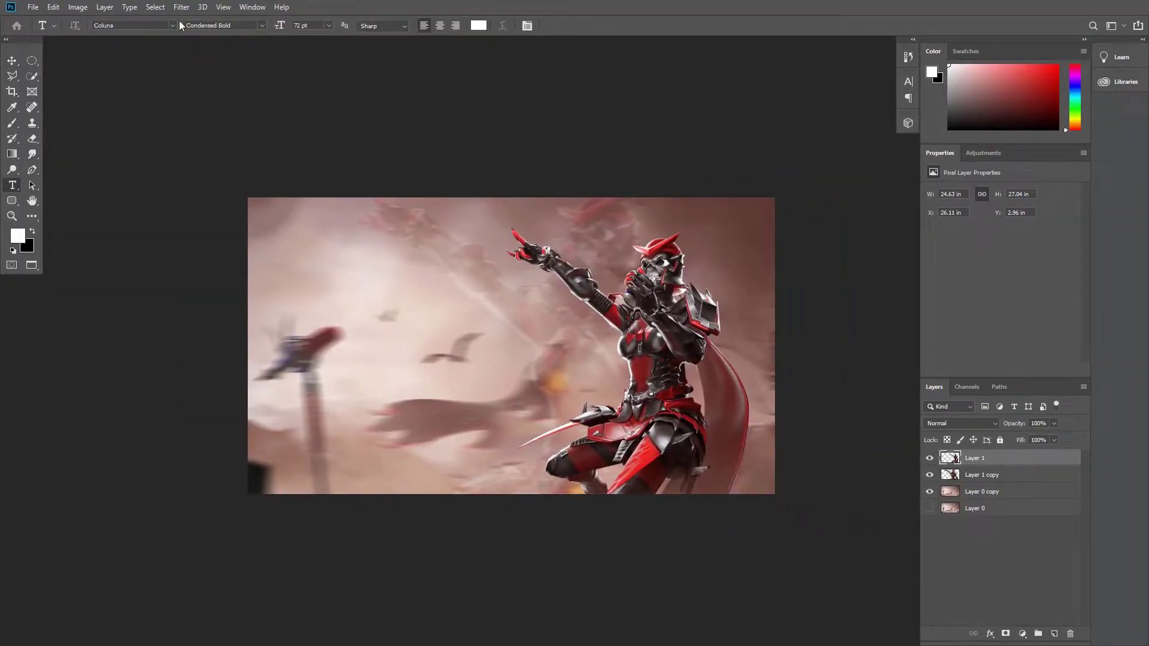
{"action": "left_click", "coordinate": [149, 26]}
{"action": "left_click", "coordinate": [173, 26]}
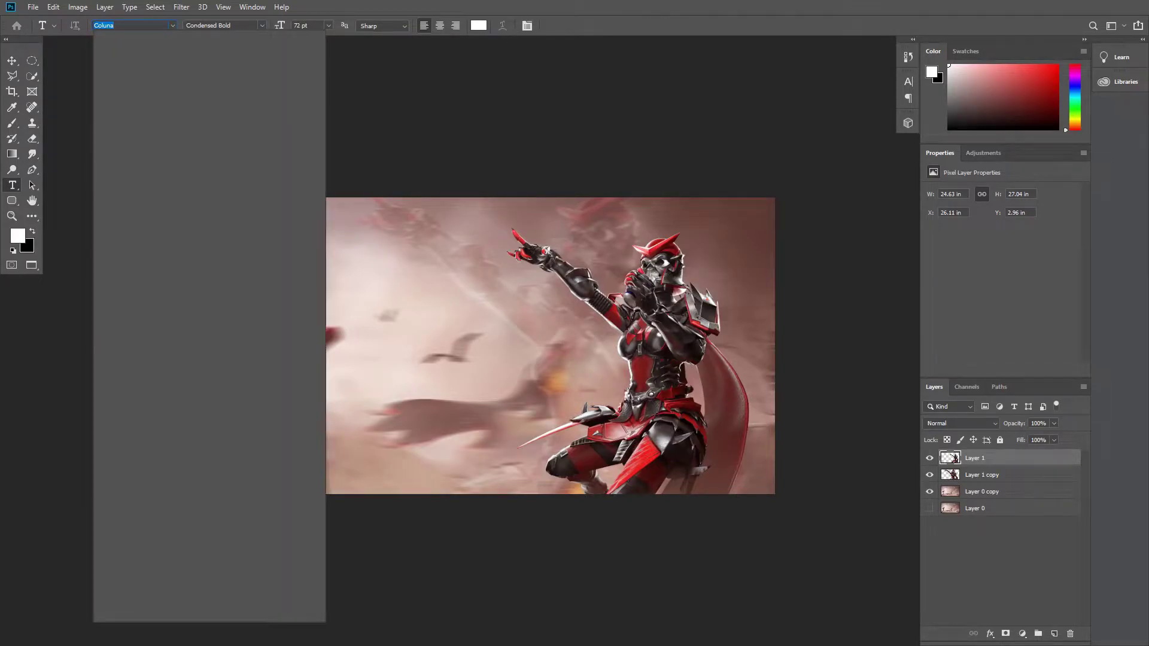
{"action": "type", "text": "H"}
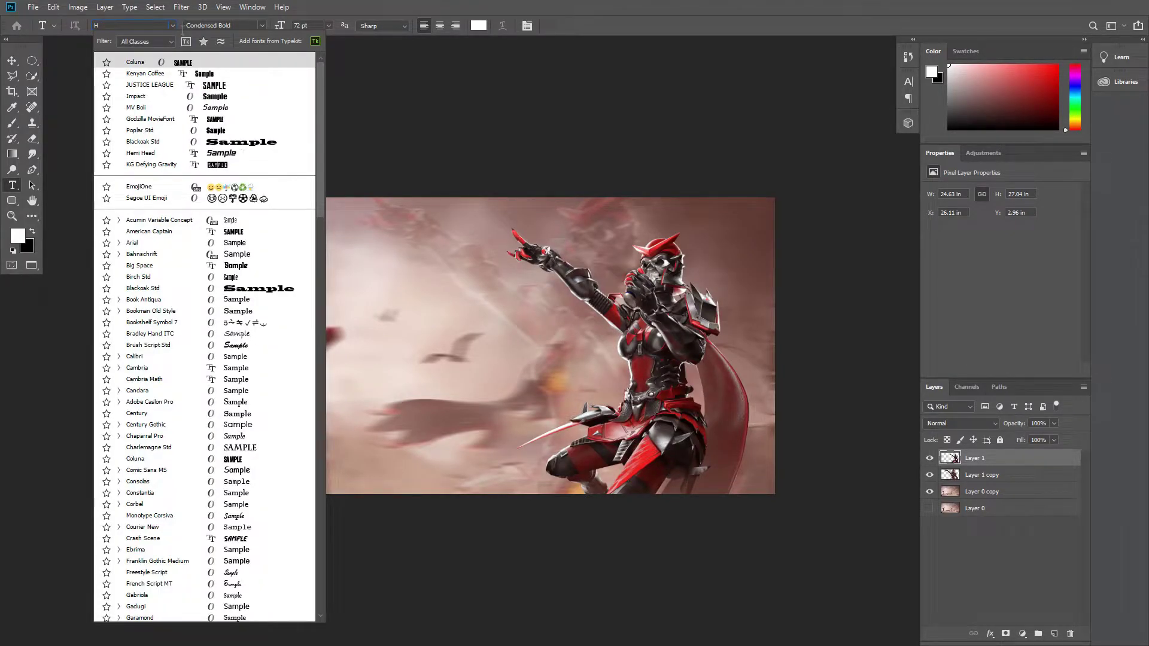
{"action": "type", "text": "ED"}
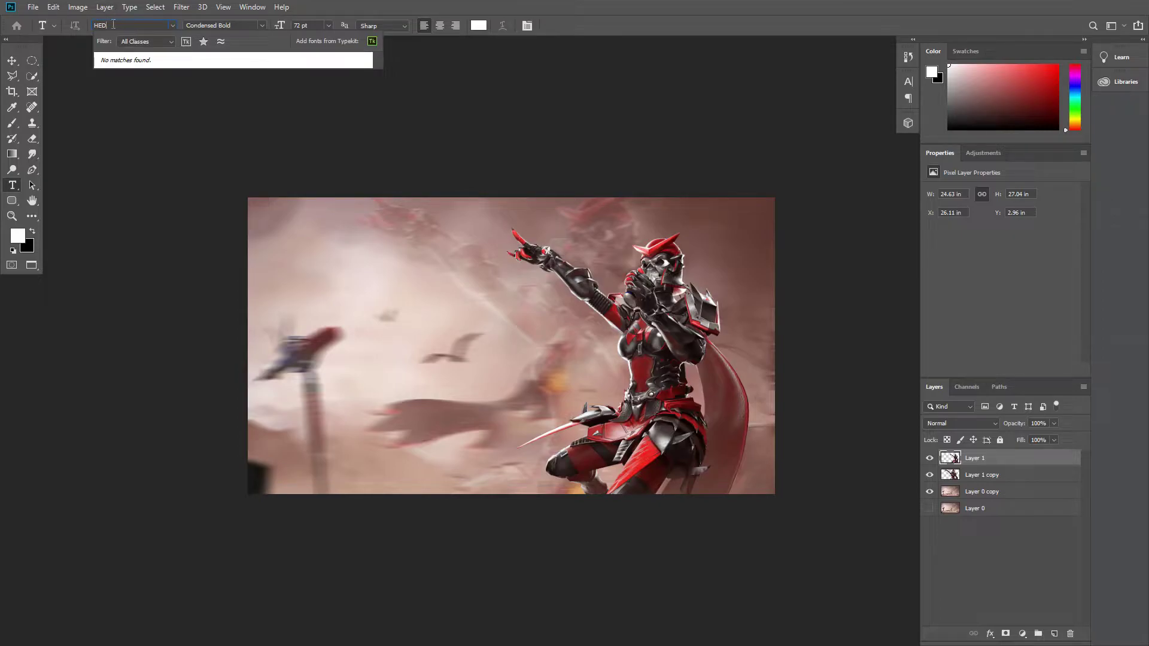
{"action": "key", "text": "BackSpace"}
{"action": "key", "text": "BackSpace"}
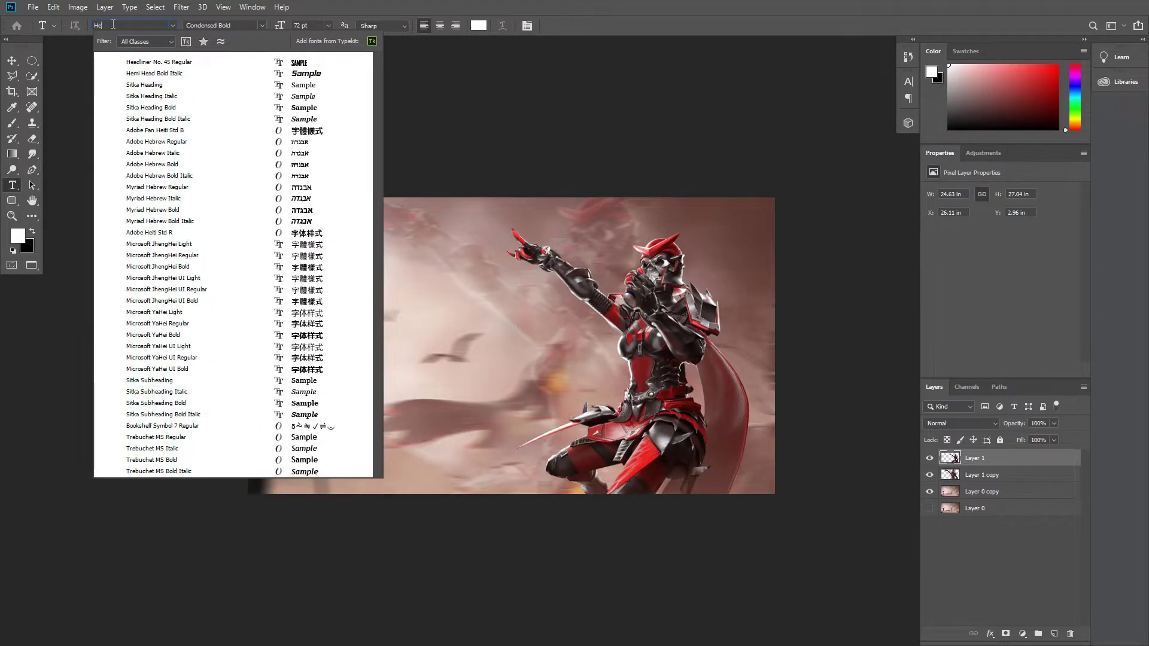
{"action": "key", "text": "Down"}
{"action": "key", "text": "Return"}
Step: Type the title 'MAKE THIS ON PC' on the canvas and commit it
{"action": "left_click", "coordinate": [302, 289]}
{"action": "left_click", "coordinate": [357, 278]}
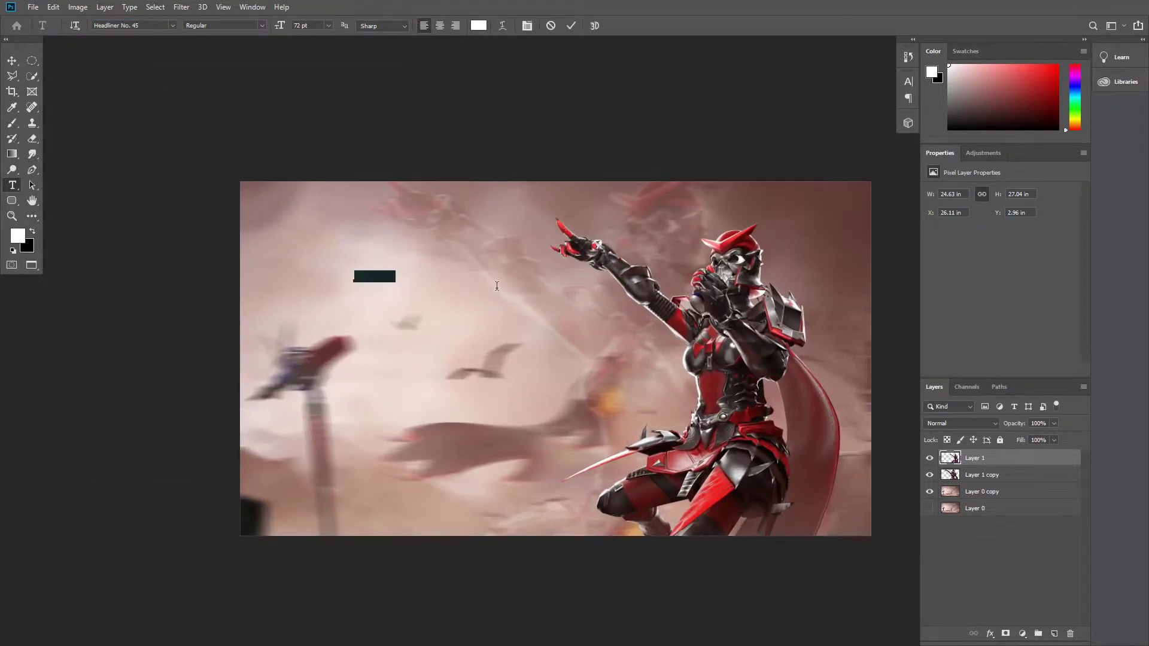
{"action": "type", "text": "AKE"}
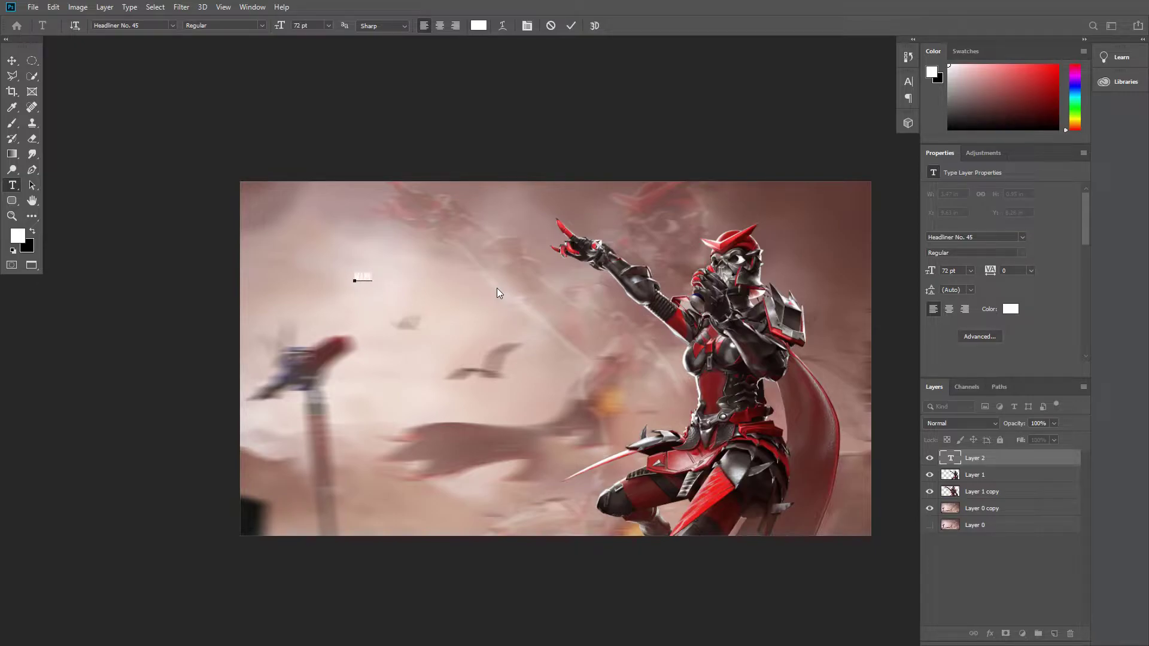
{"action": "type", "text": " THIS ON"}
{"action": "type", "text": " PC"}
{"action": "left_click", "coordinate": [571, 25]}
Step: Scale the title text up so it spans the middle of the image
{"action": "key", "text": "v"}
{"action": "key", "text": "ctrl+t"}
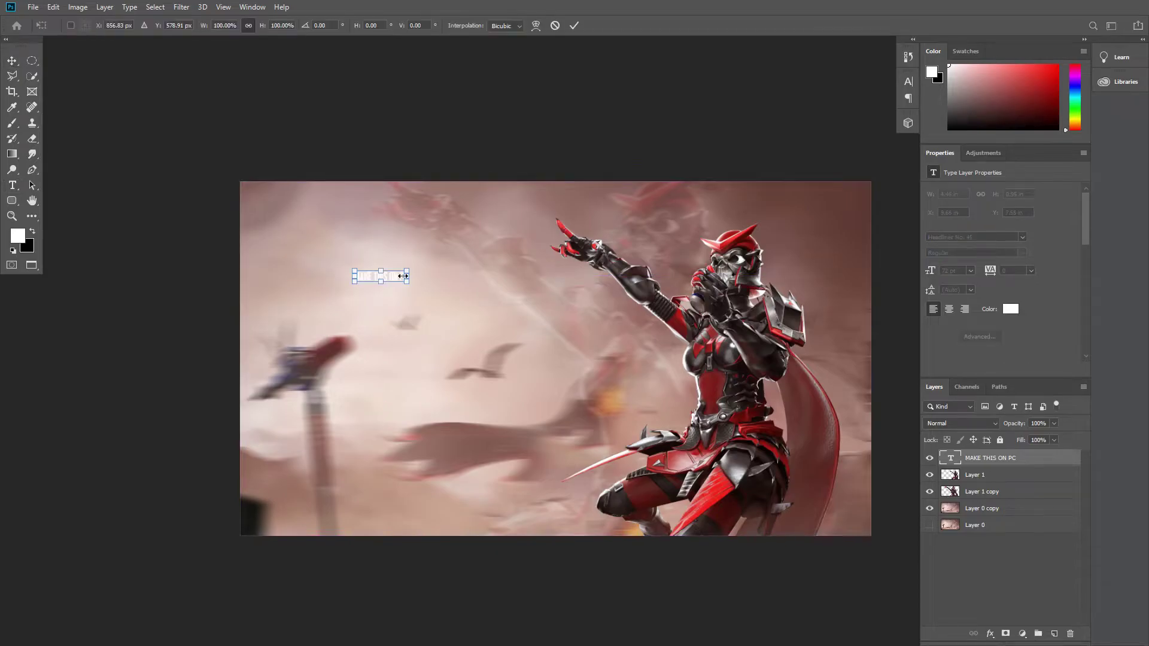
{"action": "left_click_drag", "start_coordinate": [406, 272], "coordinate": [652, 180]}
{"action": "key", "text": "Return"}
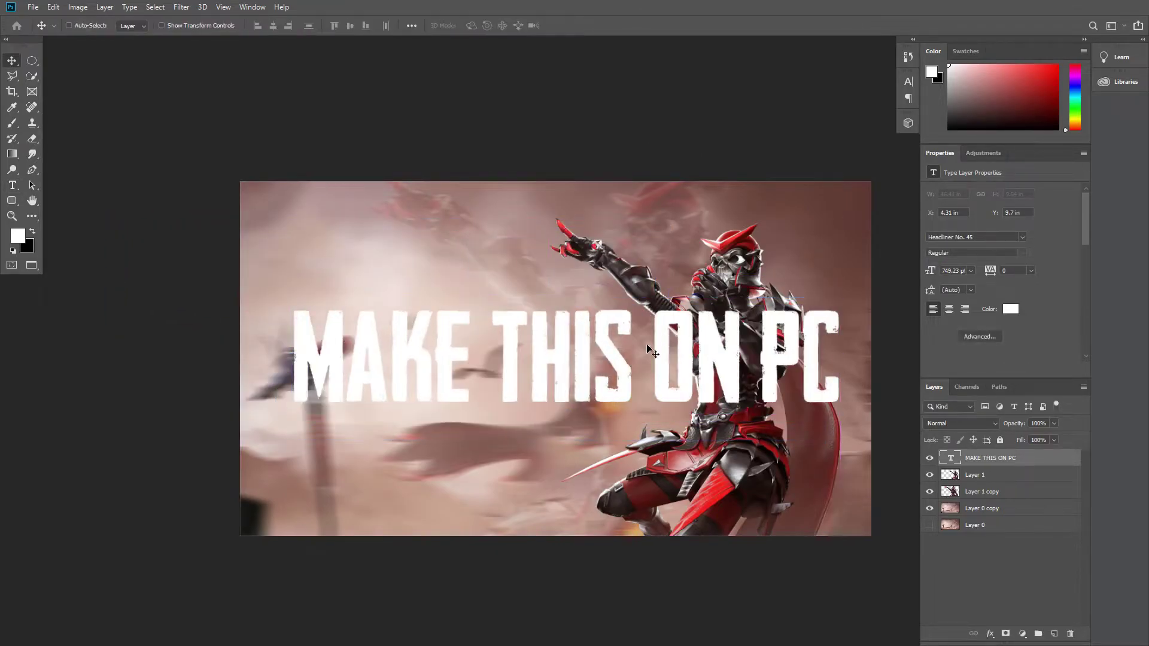
{"action": "scroll", "coordinate": [472, 400], "scroll_direction": "up", "scroll_amount": 1}
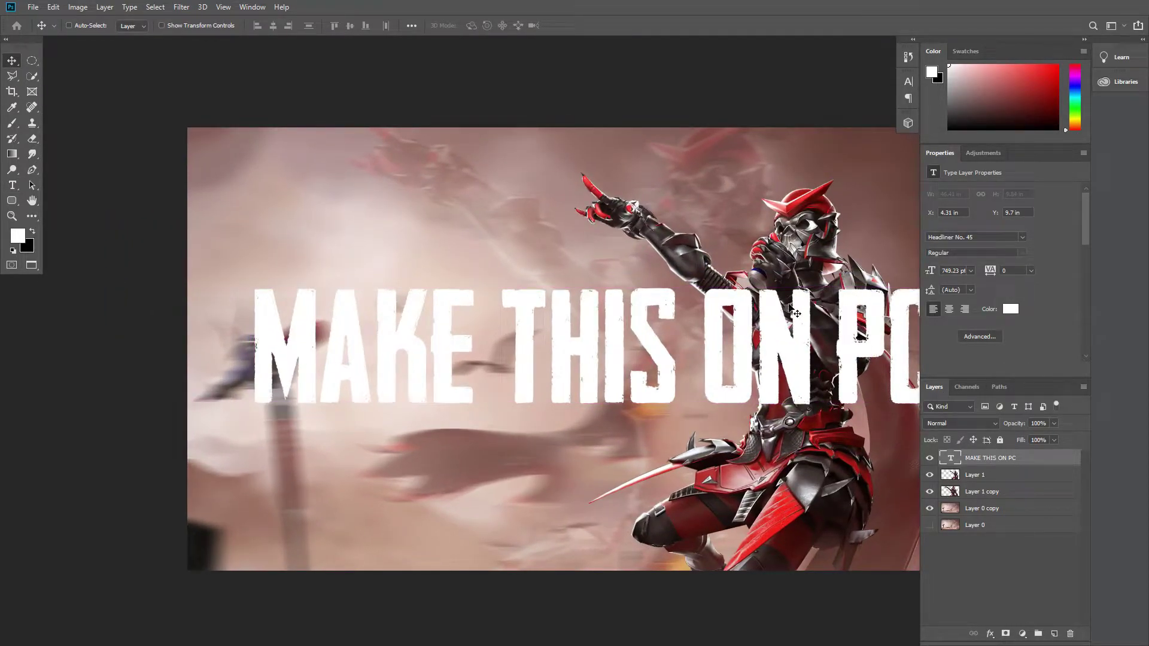
{"action": "scroll", "coordinate": [714, 362], "scroll_direction": "down", "scroll_amount": 1}
{"action": "left_click_drag", "start_coordinate": [810, 509], "coordinate": [757, 489]}
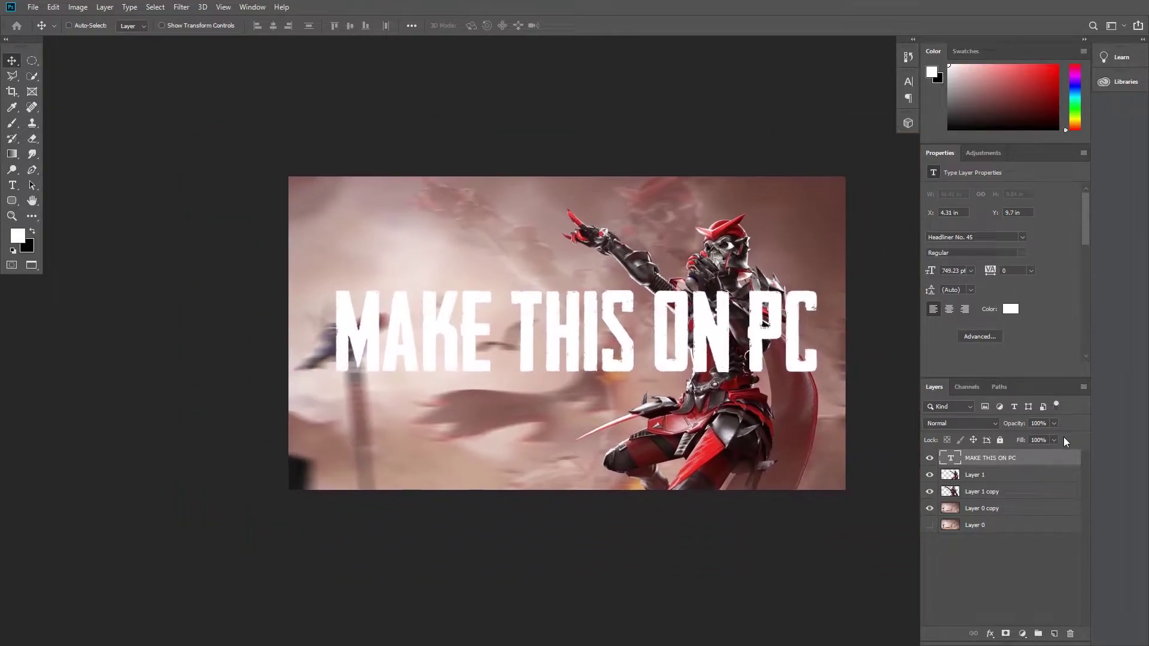
Step: Rasterize the title layer and copy the word MAKE onto its own layer
{"action": "right_click", "coordinate": [1052, 462]}
{"action": "left_click", "coordinate": [935, 271]}
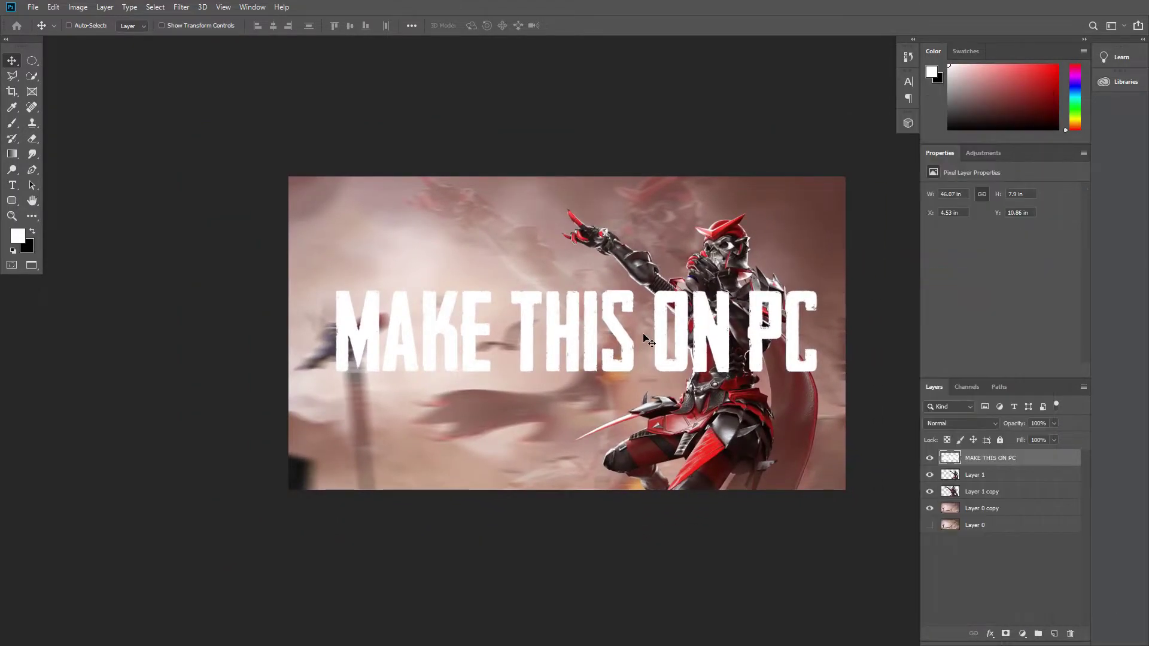
{"action": "key", "text": "m"}
{"action": "right_click", "coordinate": [32, 60]}
{"action": "left_click", "coordinate": [66, 58]}
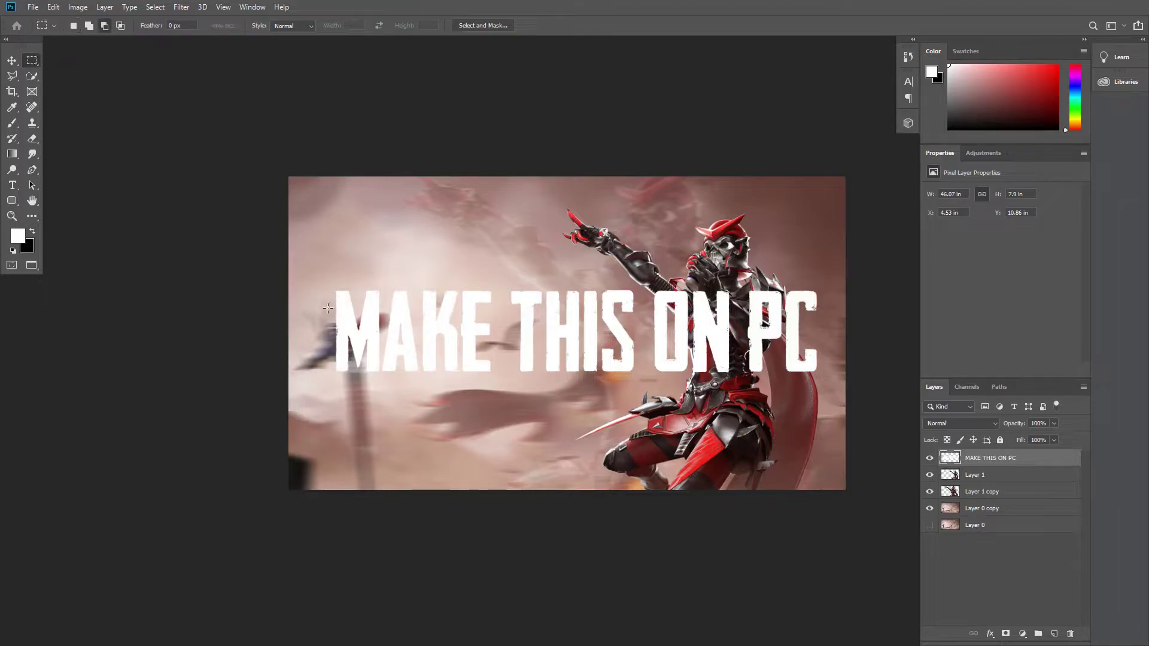
{"action": "left_click_drag", "start_coordinate": [324, 304], "coordinate": [503, 386]}
{"action": "key", "text": "ctrl+j"}
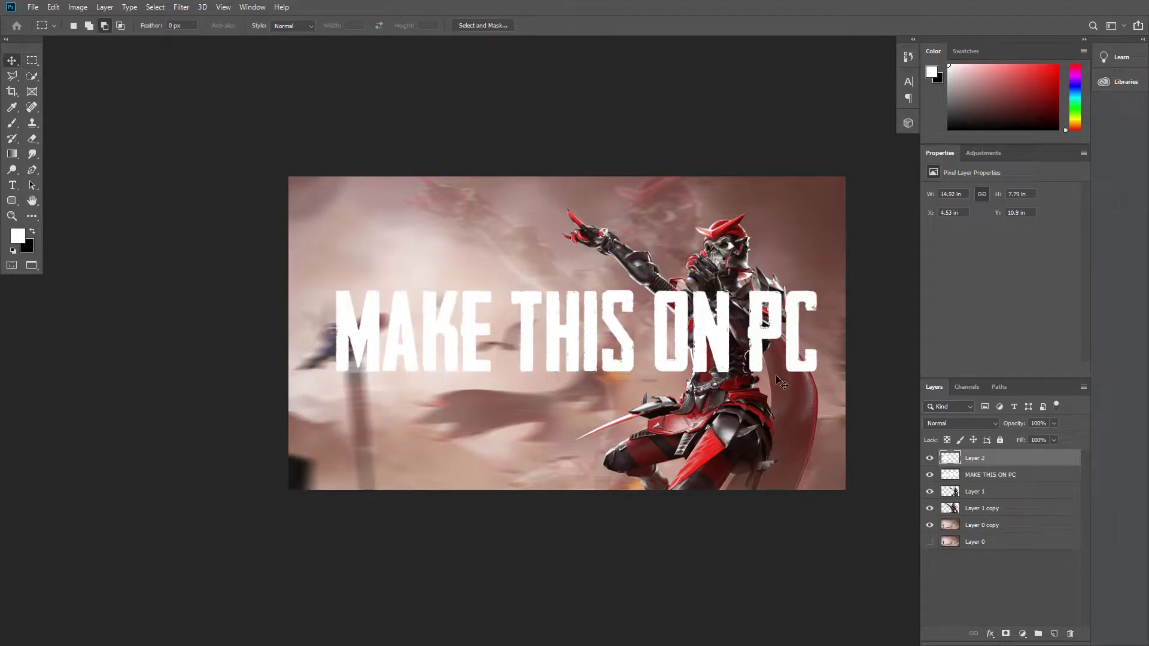
Step: Copy THIS and ON onto separate layers, then enlarge the Eraser brush
{"action": "key", "text": "v"}
{"action": "key", "text": "alt+bracketleft"}
{"action": "key", "text": "m"}
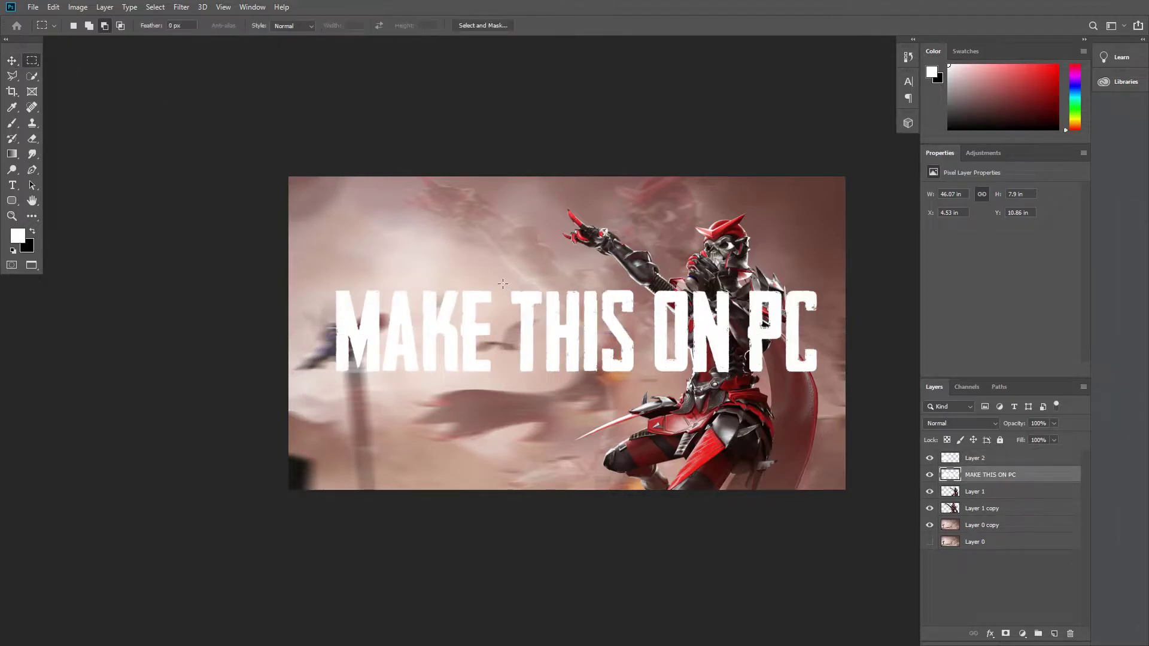
{"action": "left_click_drag", "start_coordinate": [502, 282], "coordinate": [643, 378]}
{"action": "key", "text": "ctrl+j"}
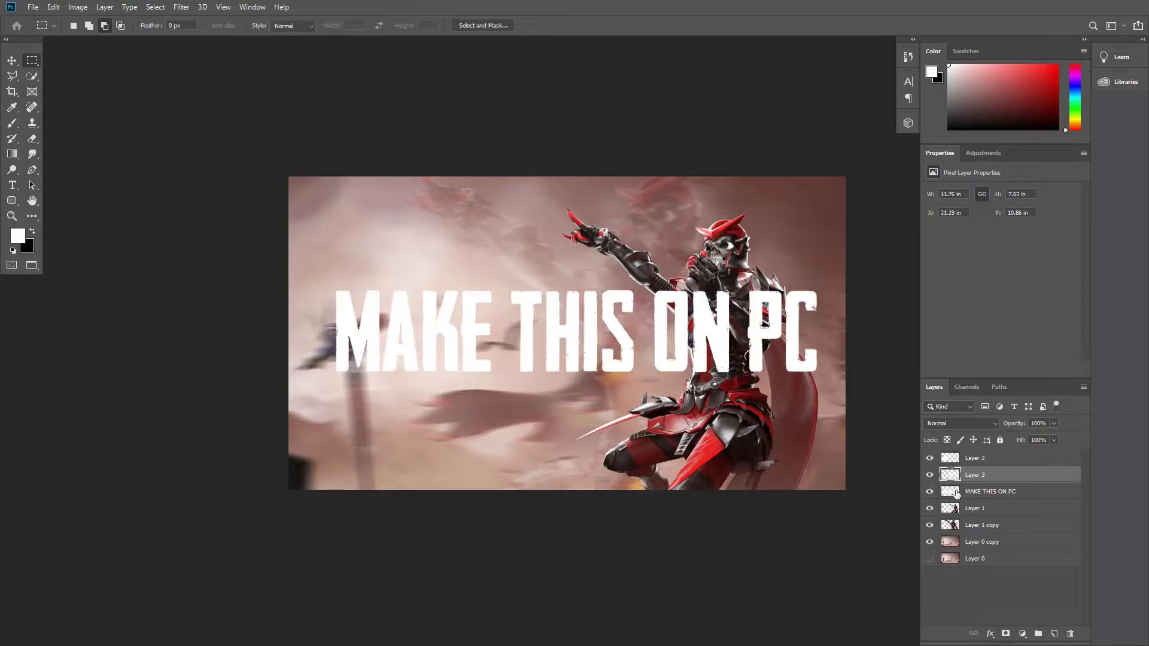
{"action": "key", "text": "alt+bracketleft"}
{"action": "left_click_drag", "start_coordinate": [646, 284], "coordinate": [830, 384]}
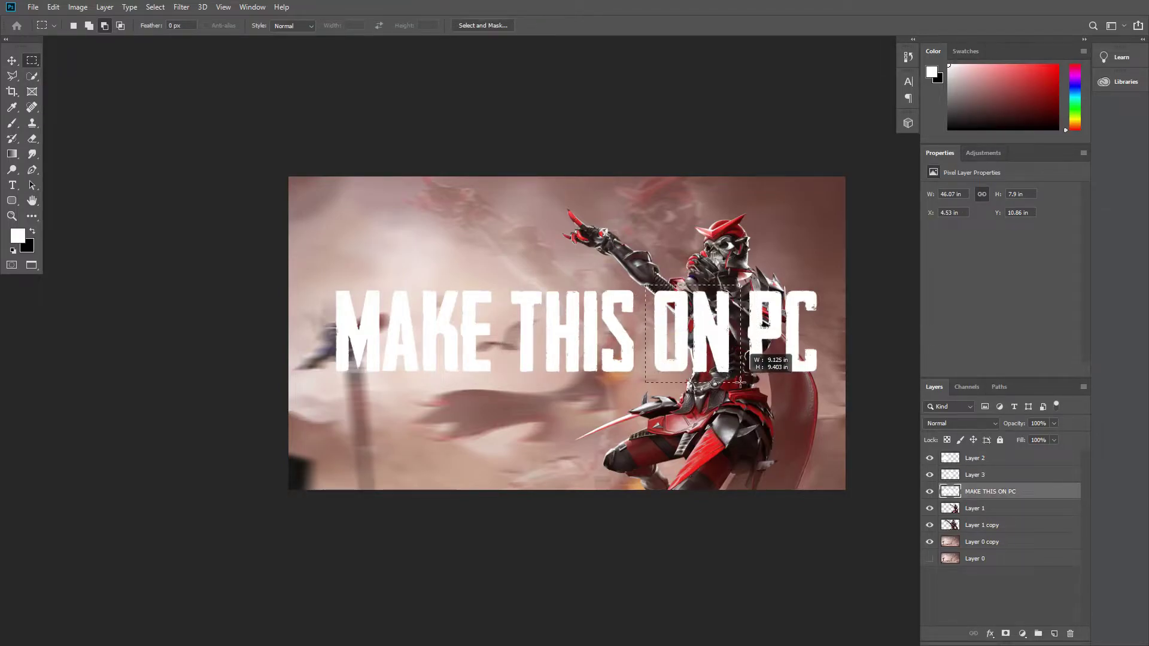
{"action": "key", "text": "ctrl+j"}
{"action": "key", "text": "alt+bracketleft"}
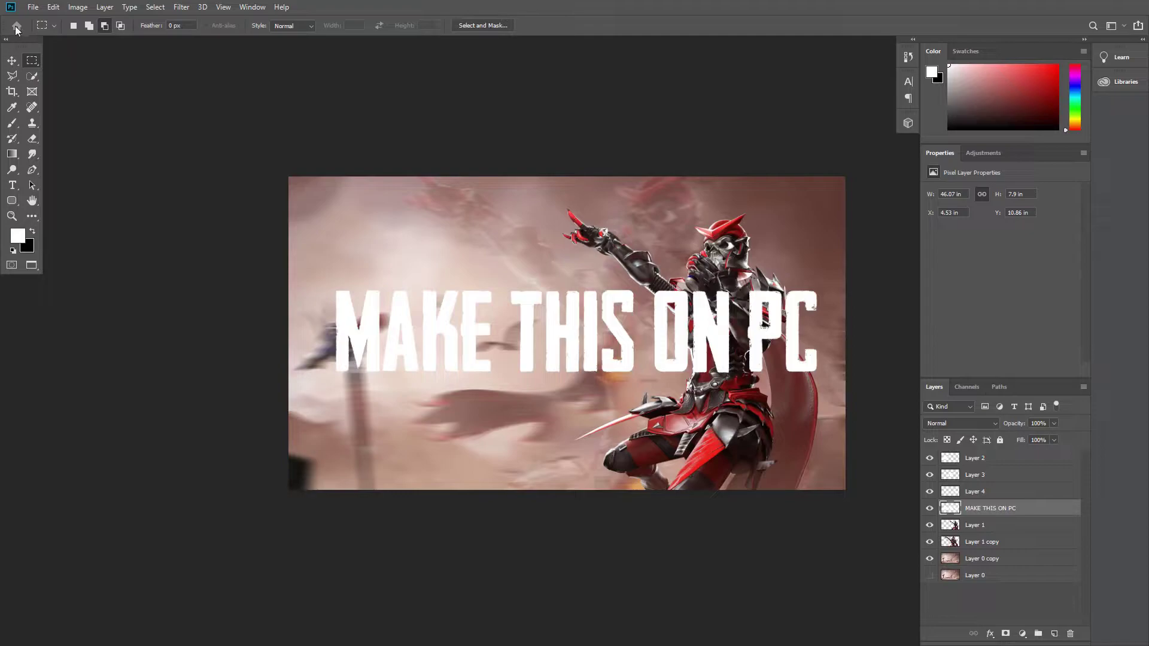
{"action": "key", "text": "v"}
{"action": "key", "text": "e"}
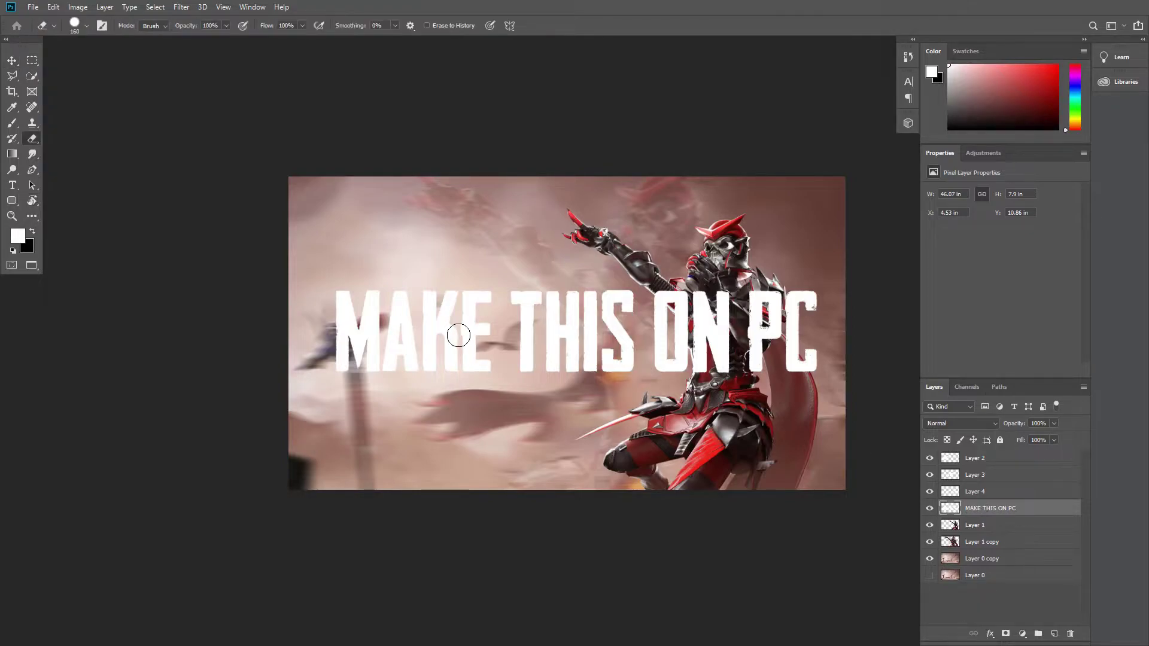
{"action": "left_click_drag", "start_coordinate": [315, 353], "coordinate": [308, 303]}
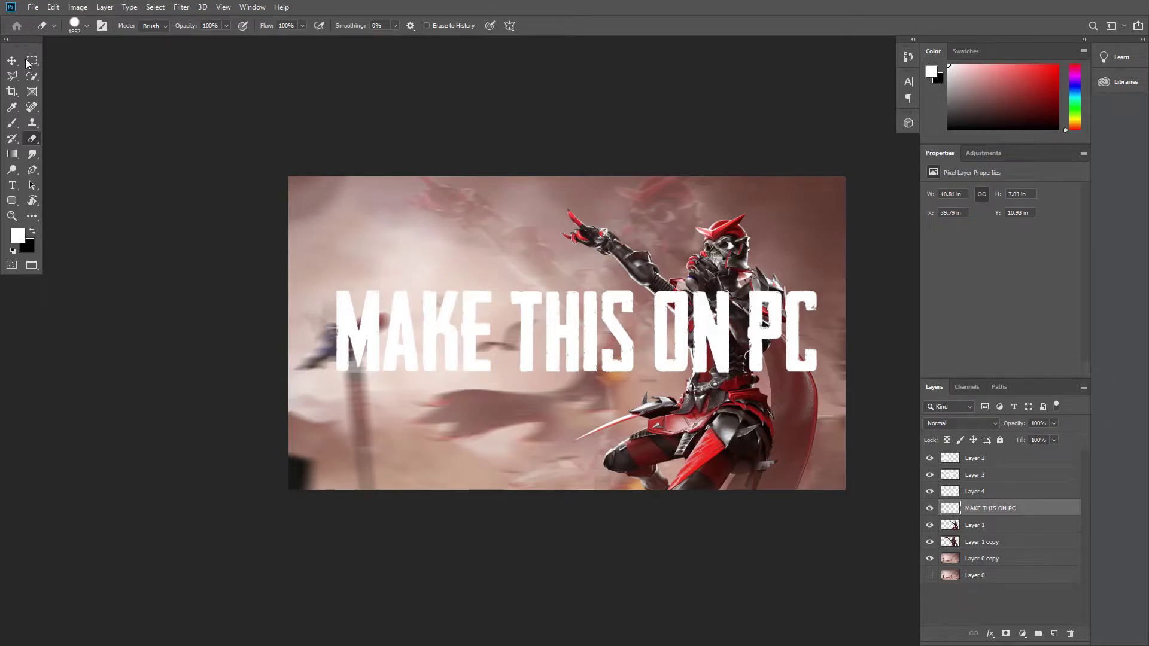
Step: Hide the title and word layers, leaving only the MAKE layer visible
{"action": "key", "text": "v"}
{"action": "left_click", "coordinate": [930, 508]}
{"action": "left_click_drag", "start_coordinate": [928, 469], "coordinate": [929, 458]}
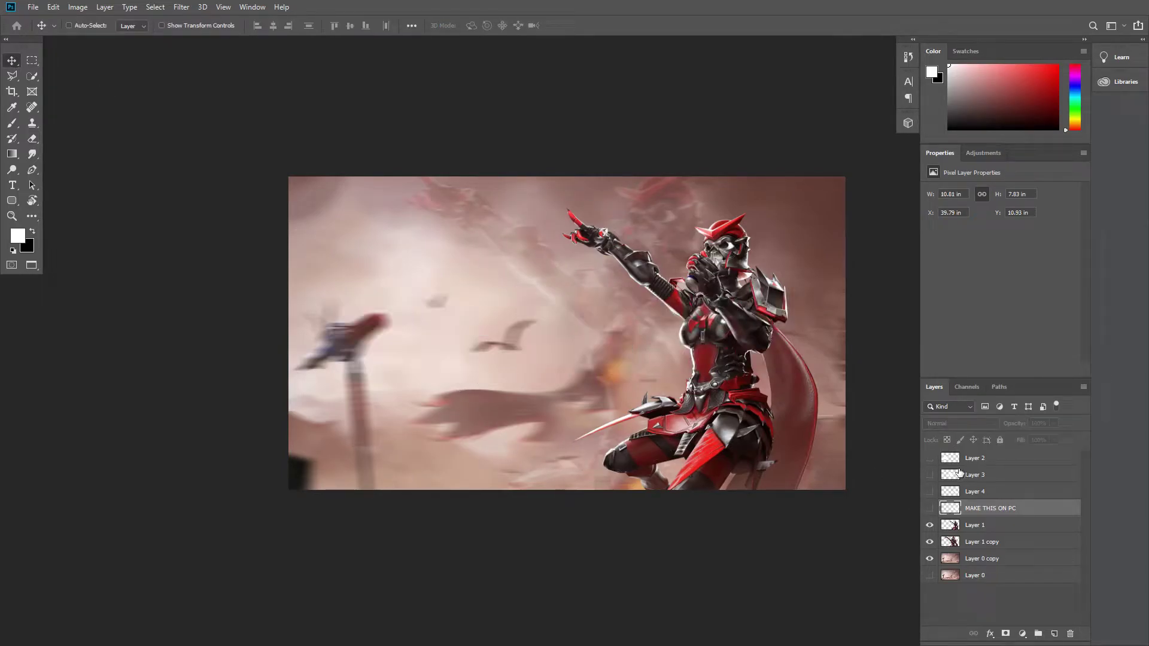
{"action": "left_click", "coordinate": [976, 458]}
{"action": "key", "text": "ctrl+plus"}
{"action": "left_click", "coordinate": [929, 458]}
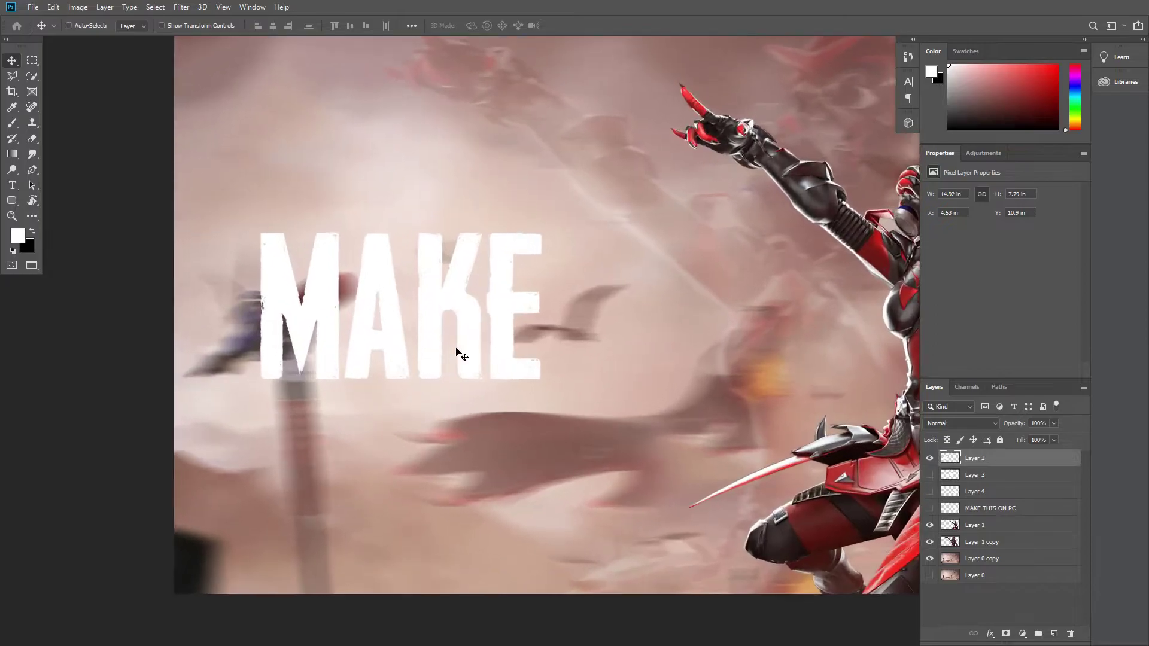
Step: Shrink MAKE to about 80% and move it to the upper left
{"action": "key", "text": "ctrl+t"}
{"action": "left_click_drag", "start_coordinate": [441, 367], "coordinate": [415, 282]}
{"action": "scroll", "coordinate": [512, 359], "scroll_direction": "up", "scroll_amount": 5}
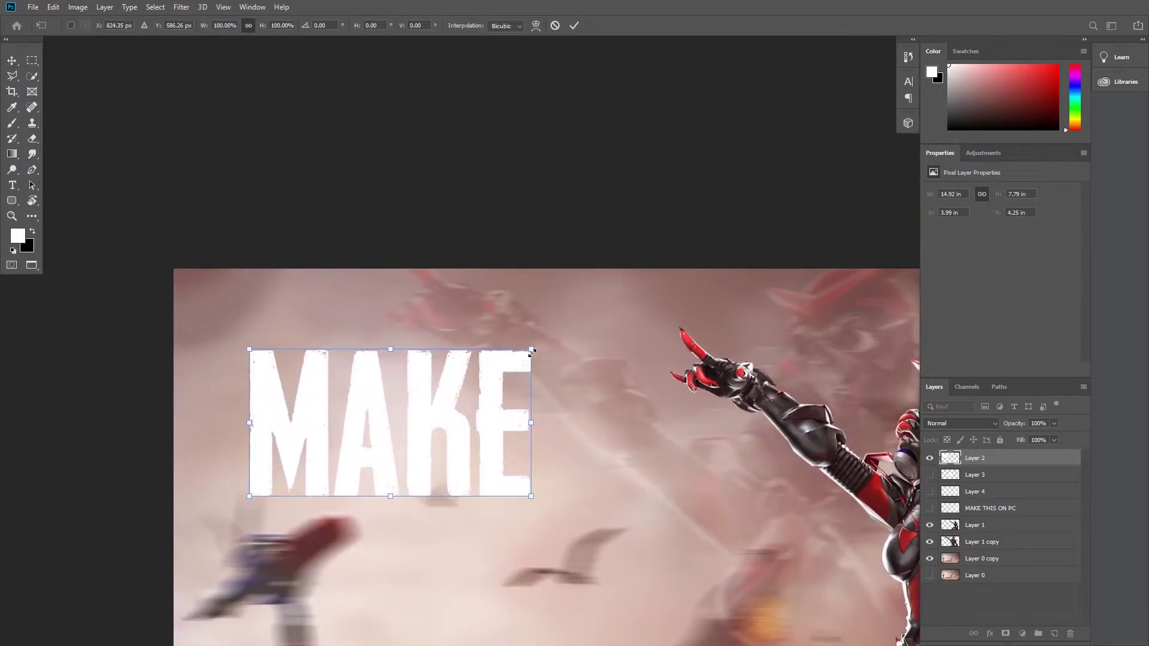
{"action": "left_click_drag", "start_coordinate": [532, 343], "coordinate": [505, 358]}
{"action": "key", "text": "ctrl+plus"}
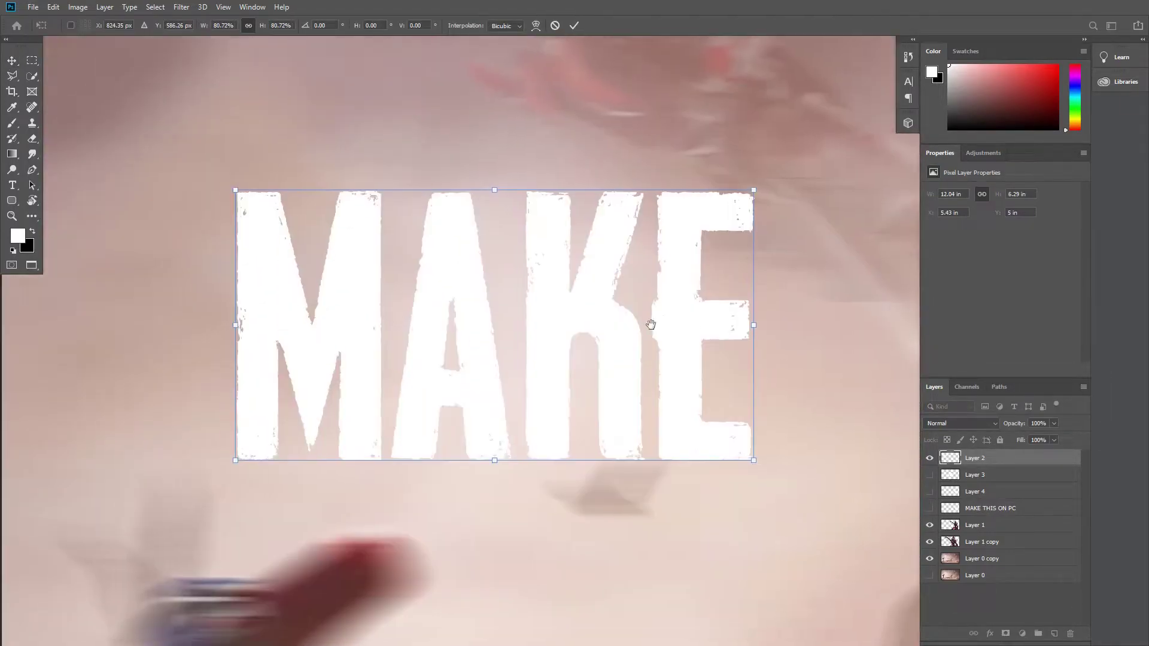
{"action": "key", "text": "ctrl+minus"}
{"action": "mouse_move", "coordinate": [700, 302]}
{"action": "left_mouse_down"}
{"action": "mouse_move", "coordinate": [342, 270]}
{"action": "mouse_move", "coordinate": [221, 282]}
{"action": "left_mouse_up"}
{"action": "scroll", "coordinate": [341, 270], "scroll_direction": "down", "scroll_amount": 1}
{"action": "key", "text": "ctrl+z"}
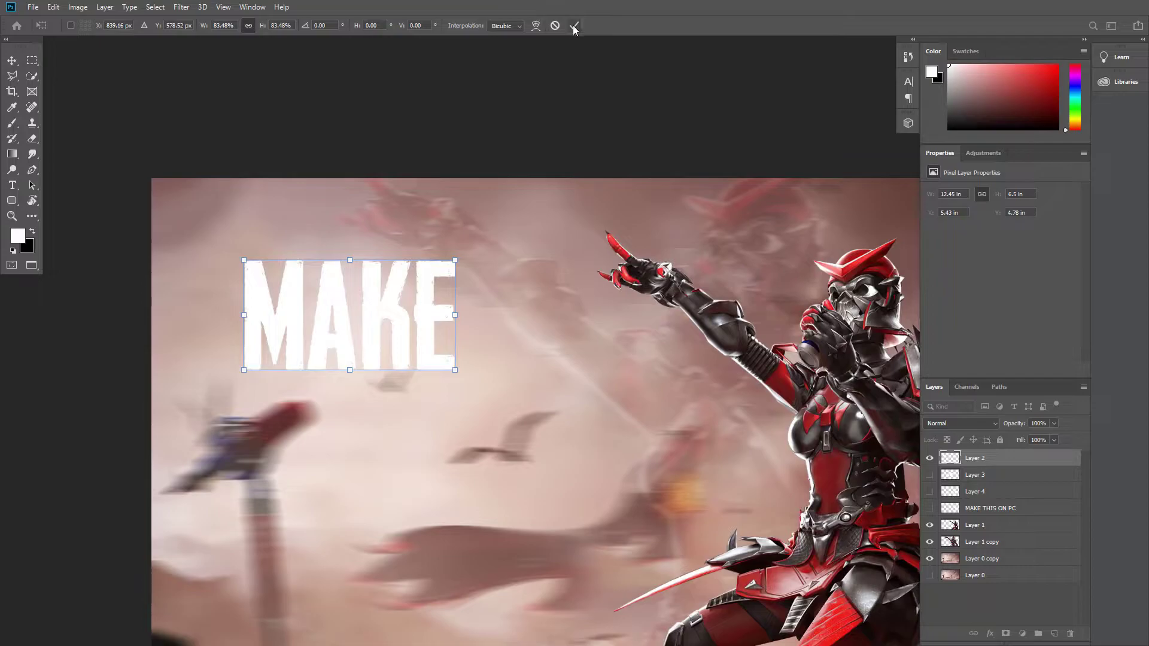
{"action": "left_click", "coordinate": [573, 26]}
{"action": "left_click_drag", "start_coordinate": [465, 367], "coordinate": [510, 347]}
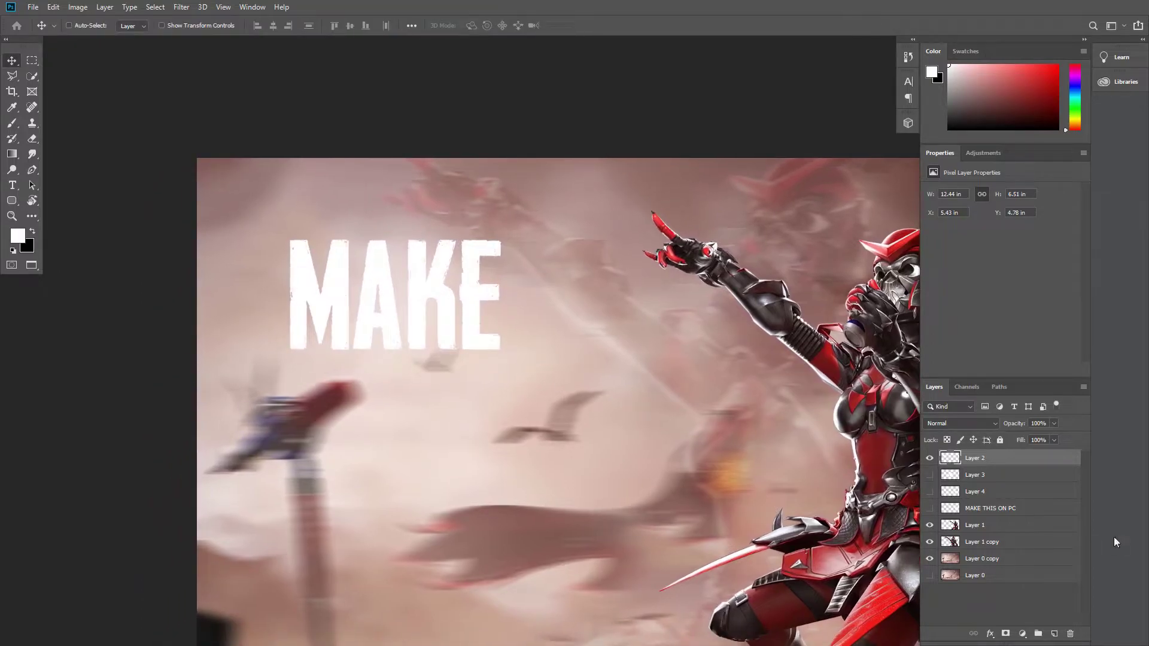
Step: Show the THIS layer, shrink THIS and move it beside MAKE
{"action": "left_click", "coordinate": [975, 475]}
{"action": "key", "text": "ctrl+t"}
{"action": "left_click_drag", "start_coordinate": [749, 350], "coordinate": [712, 374]}
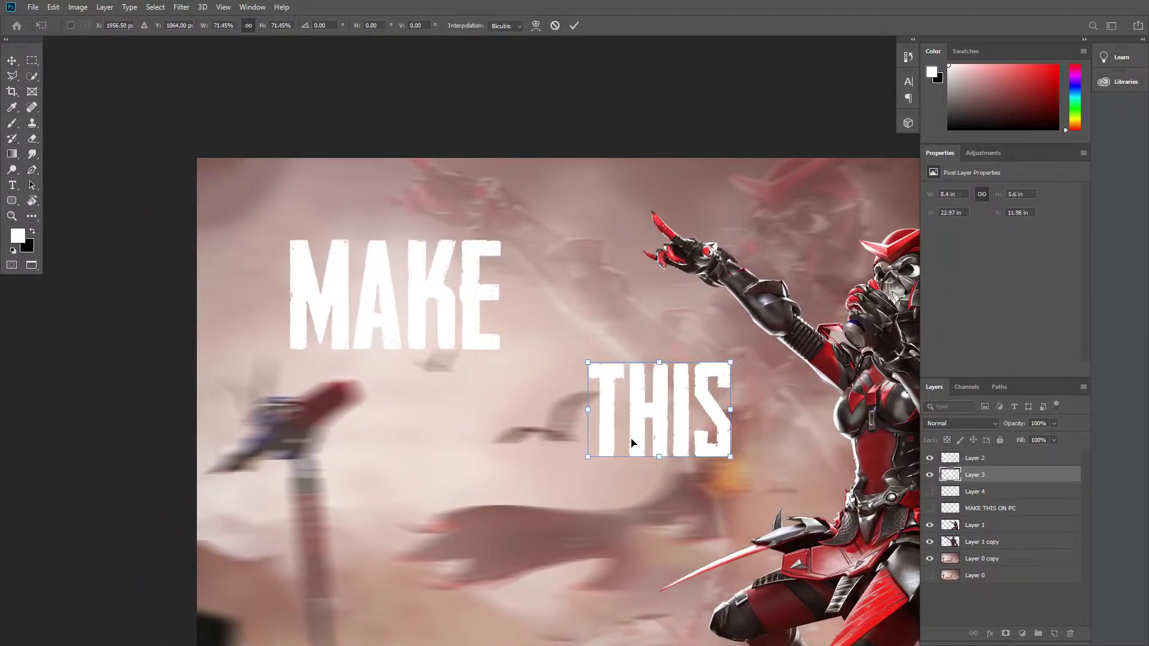
{"action": "left_click_drag", "start_coordinate": [628, 441], "coordinate": [508, 311]}
{"action": "left_click", "coordinate": [508, 312], "text": "ctrl"}
{"action": "left_click", "coordinate": [546, 304], "text": "ctrl"}
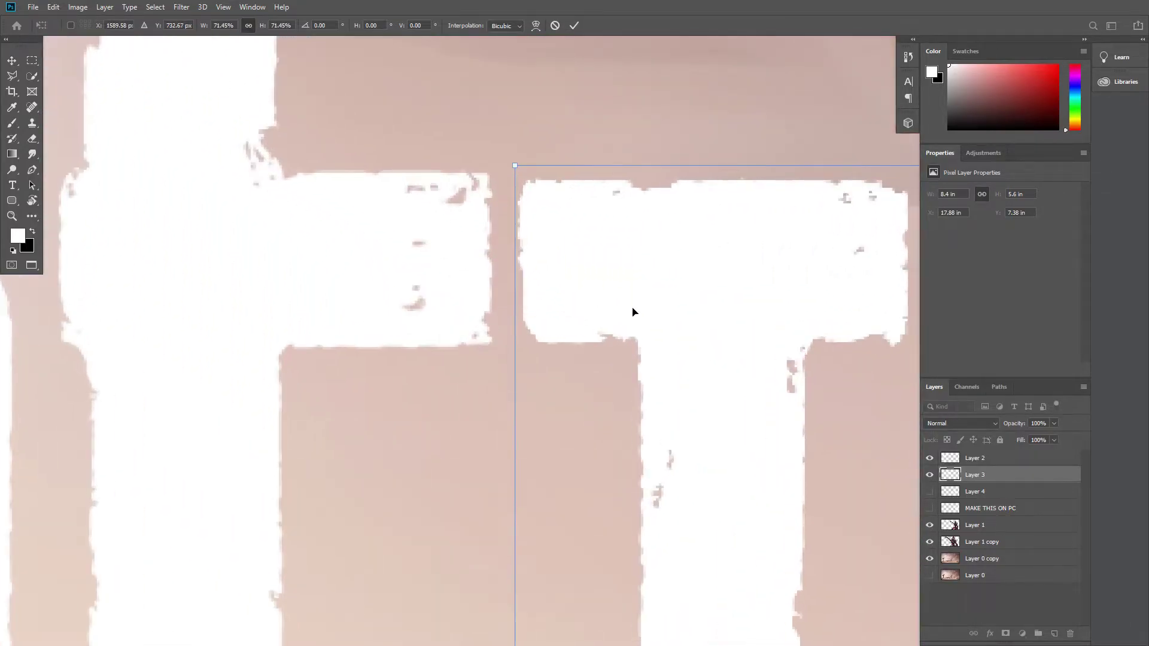
{"action": "left_click", "coordinate": [632, 312], "text": "ctrl+alt"}
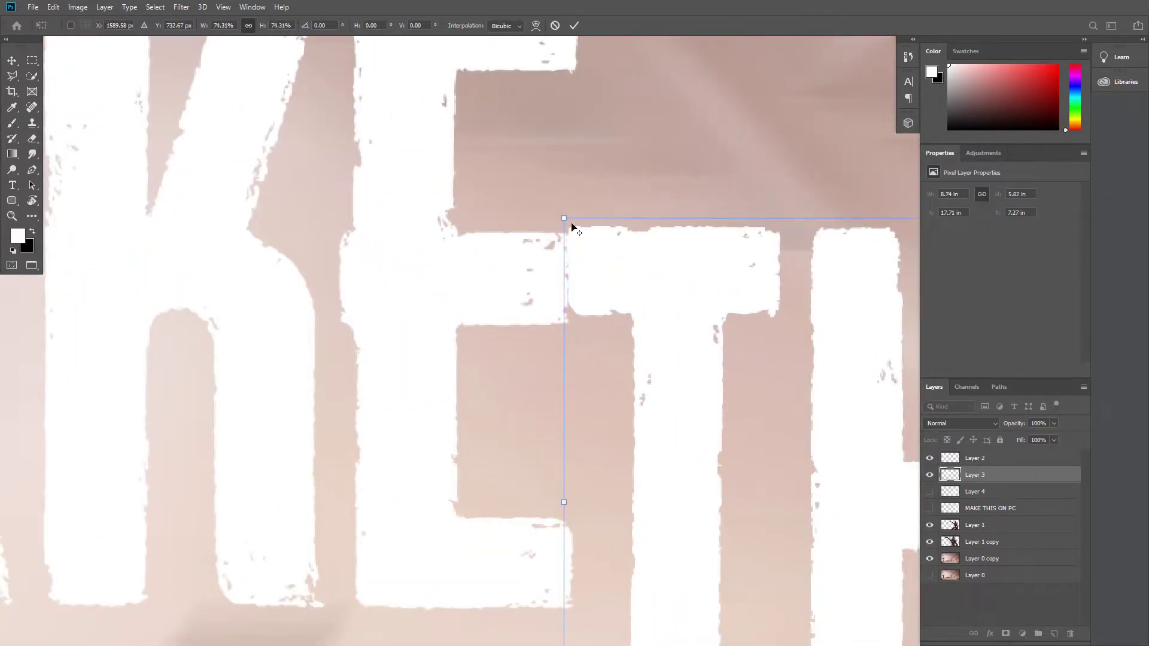
Step: Fine-tune THIS's size and position right after MAKE, then show the ON layer
{"action": "left_click_drag", "start_coordinate": [577, 228], "coordinate": [533, 200]}
{"action": "mouse_move", "coordinate": [598, 268]}
{"action": "left_mouse_down"}
{"action": "mouse_move", "coordinate": [629, 288]}
{"action": "mouse_move", "coordinate": [598, 285]}
{"action": "left_mouse_up"}
{"action": "key", "text": "ctrl+minus"}
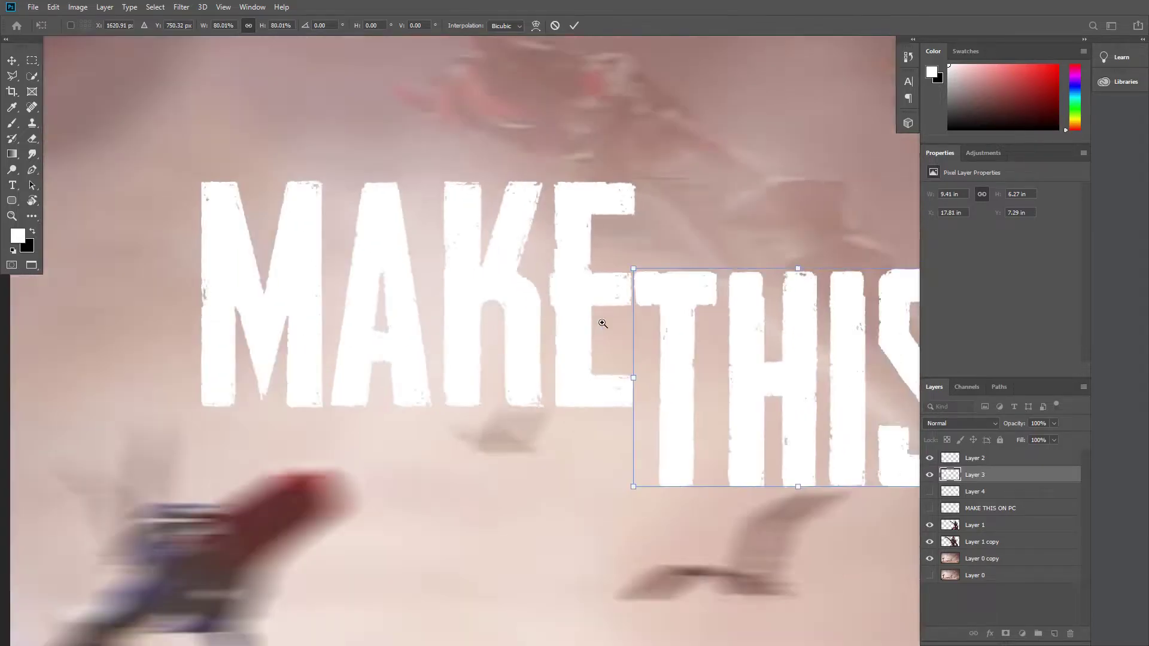
{"action": "key", "text": "ctrl+minus"}
{"action": "key", "text": "ctrl+plus"}
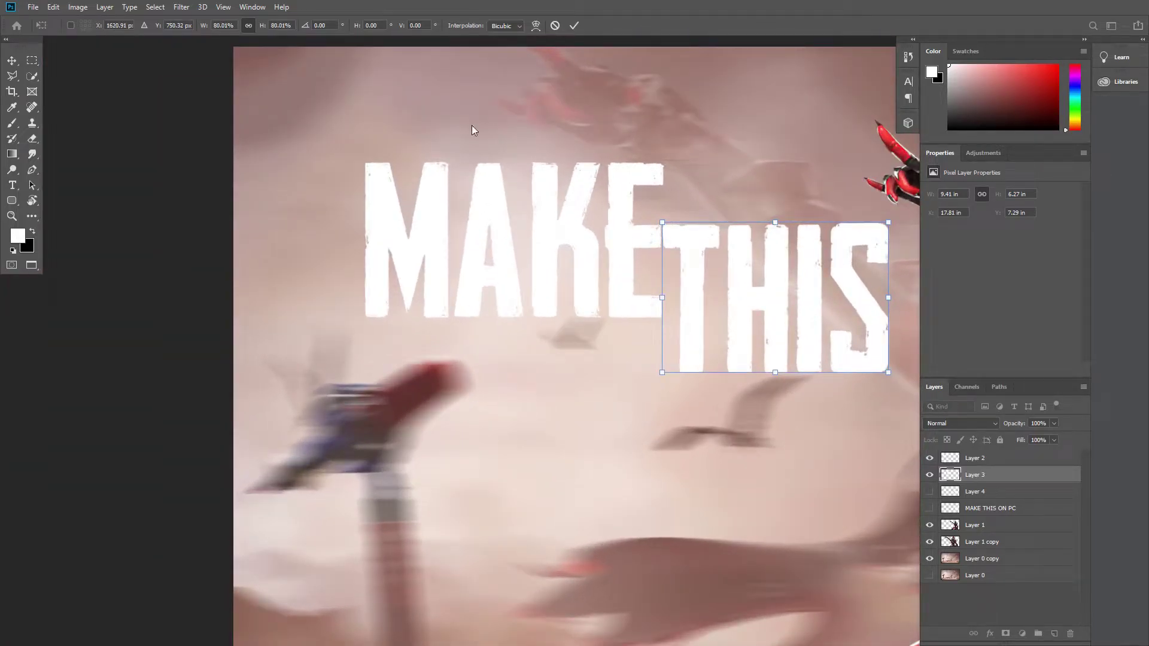
{"action": "left_click", "coordinate": [575, 26]}
{"action": "left_click", "coordinate": [929, 491]}
Step: Shrink ON to about 42% and place it directly under MAKE
{"action": "left_click", "coordinate": [975, 491]}
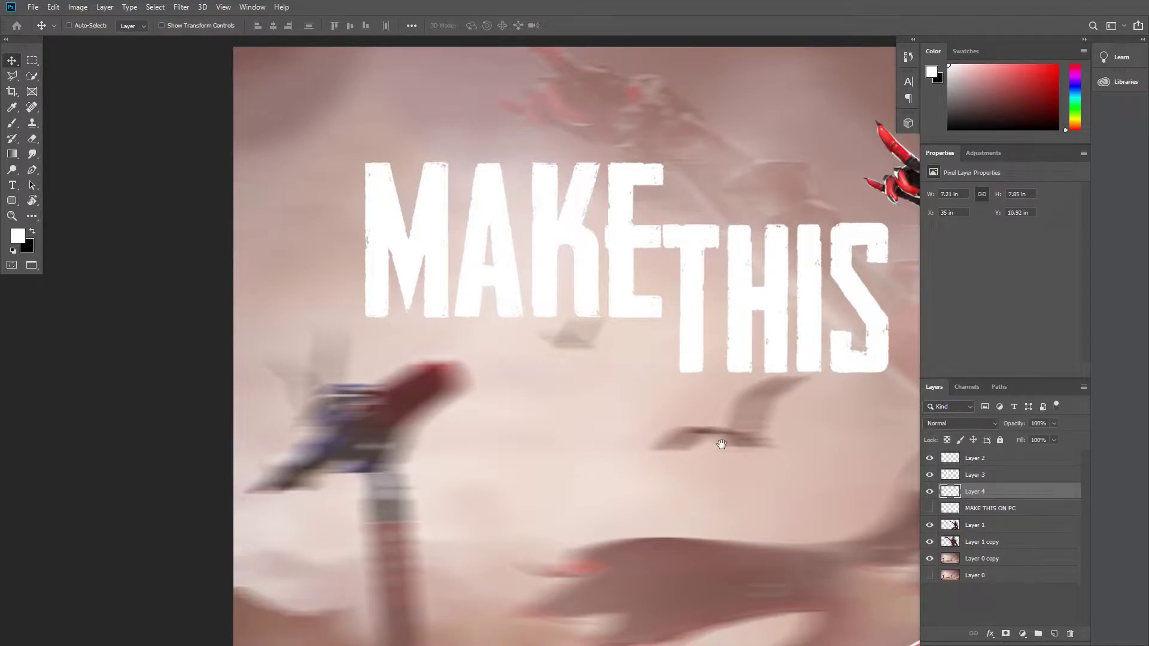
{"action": "scroll", "coordinate": [631, 480], "scroll_direction": "down", "scroll_amount": 3}
{"action": "mouse_move", "coordinate": [631, 480]}
{"action": "left_mouse_down"}
{"action": "mouse_move", "coordinate": [544, 447]}
{"action": "mouse_move", "coordinate": [570, 380]}
{"action": "left_mouse_up"}
{"action": "scroll", "coordinate": [574, 467], "scroll_direction": "up", "scroll_amount": 3}
{"action": "key", "text": "ctrl+t"}
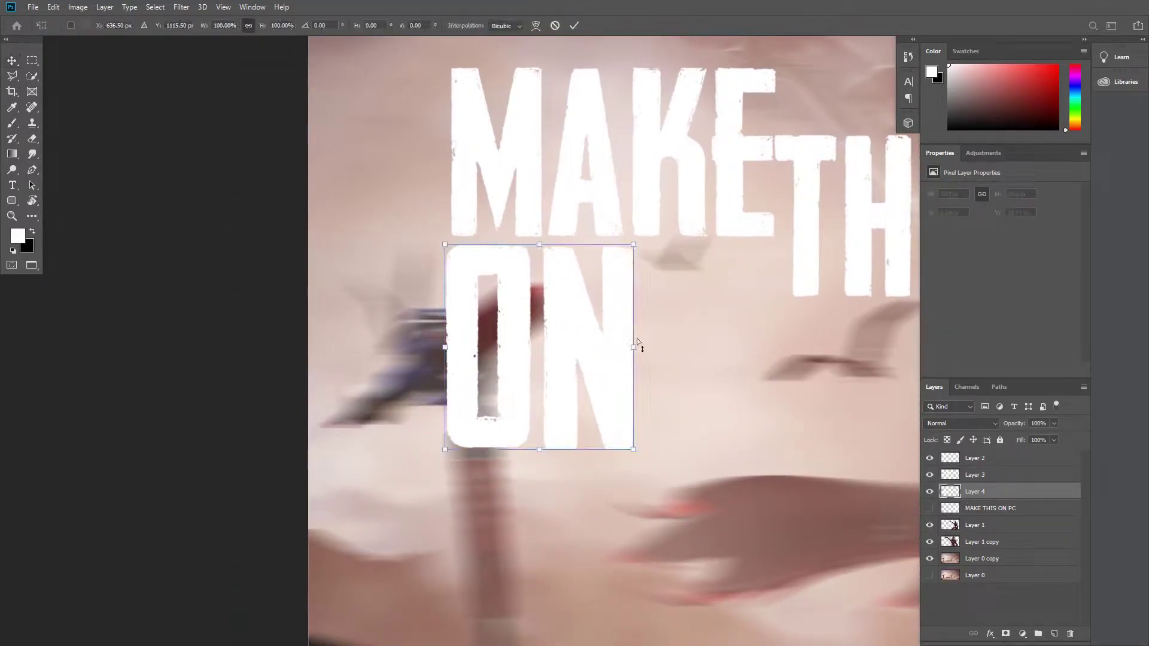
{"action": "left_click_drag", "start_coordinate": [636, 244], "coordinate": [579, 304]}
{"action": "mouse_move", "coordinate": [553, 343]}
{"action": "left_mouse_down"}
{"action": "mouse_move", "coordinate": [495, 276]}
{"action": "mouse_move", "coordinate": [503, 282]}
{"action": "left_mouse_up"}
{"action": "key", "text": "Return"}
Step: Show the PC layer, move PC beside ON, and erase the stray letter fragment
{"action": "left_click_drag", "start_coordinate": [601, 385], "coordinate": [438, 425]}
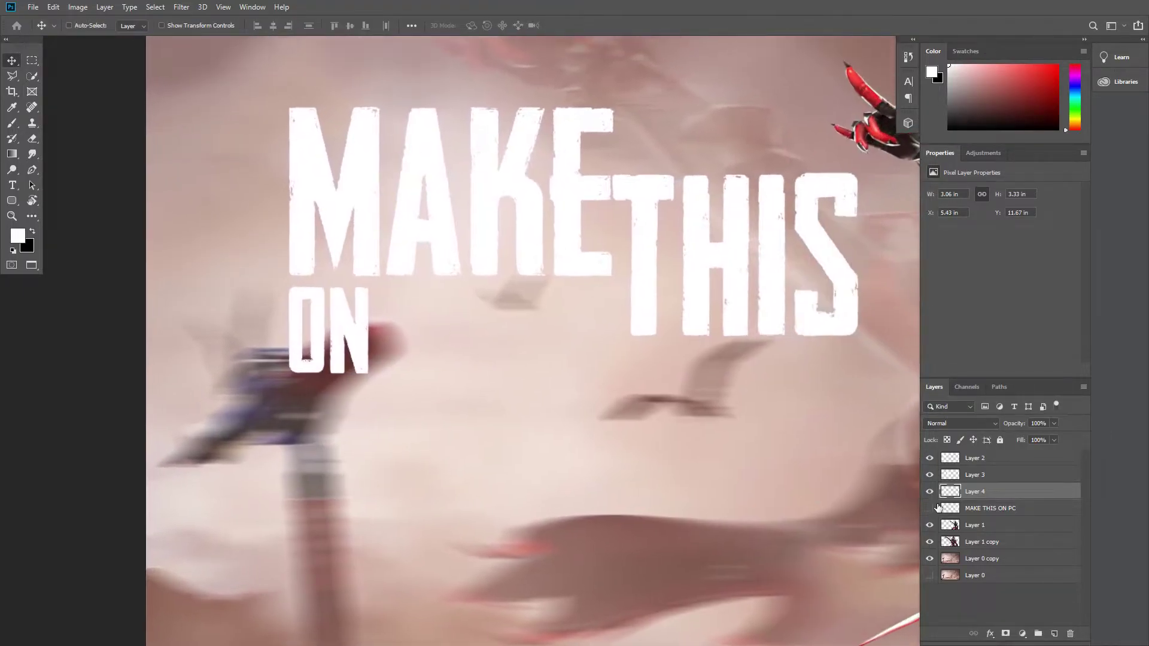
{"action": "left_click", "coordinate": [930, 508]}
{"action": "scroll", "coordinate": [841, 521], "scroll_direction": "down", "scroll_amount": 5}
{"action": "left_click_drag", "start_coordinate": [733, 525], "coordinate": [787, 490]}
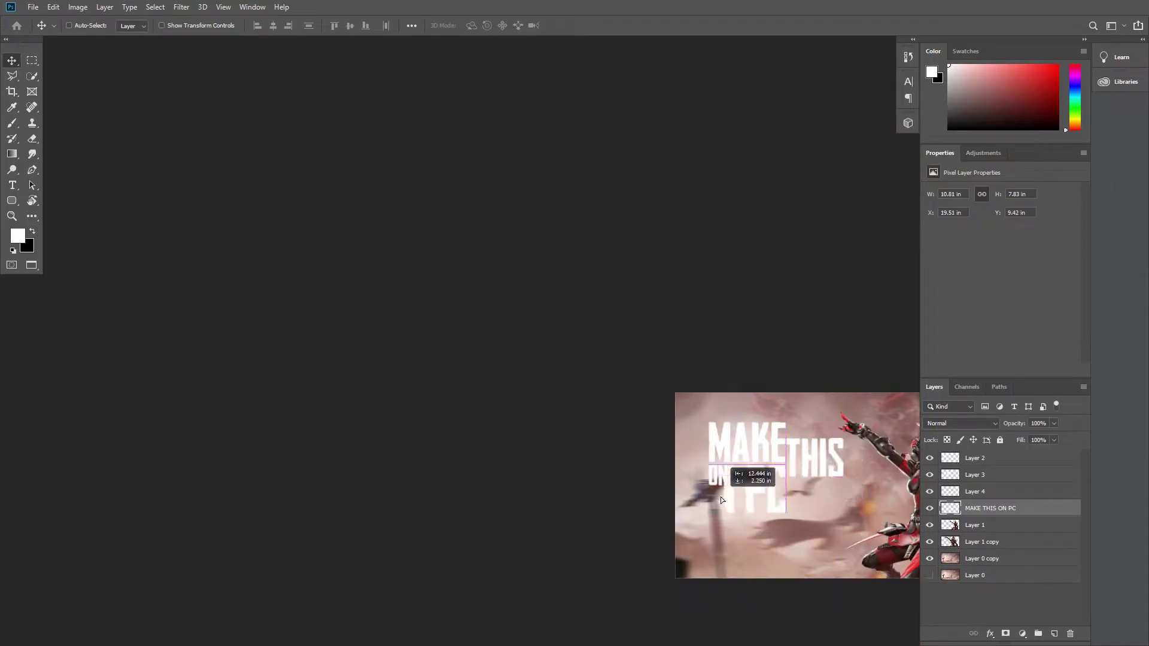
{"action": "scroll", "coordinate": [787, 490], "scroll_direction": "up", "scroll_amount": 3}
{"action": "scroll", "coordinate": [662, 470], "scroll_direction": "up", "scroll_amount": 2}
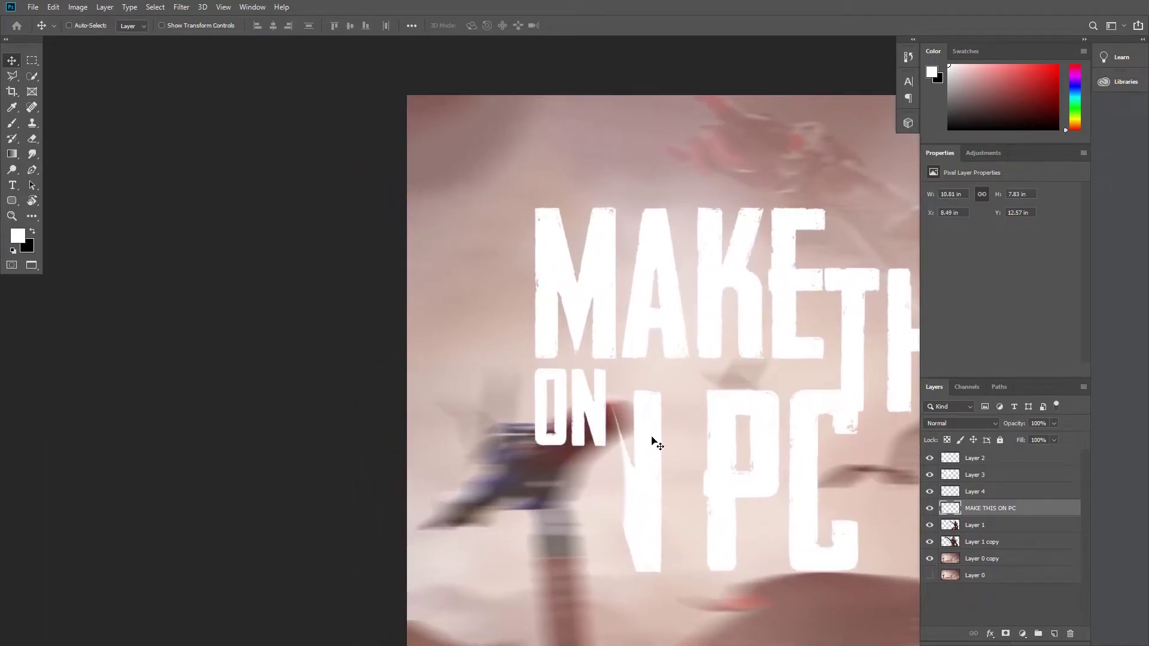
{"action": "key", "text": "e"}
{"action": "left_click_drag", "start_coordinate": [616, 384], "coordinate": [611, 574]}
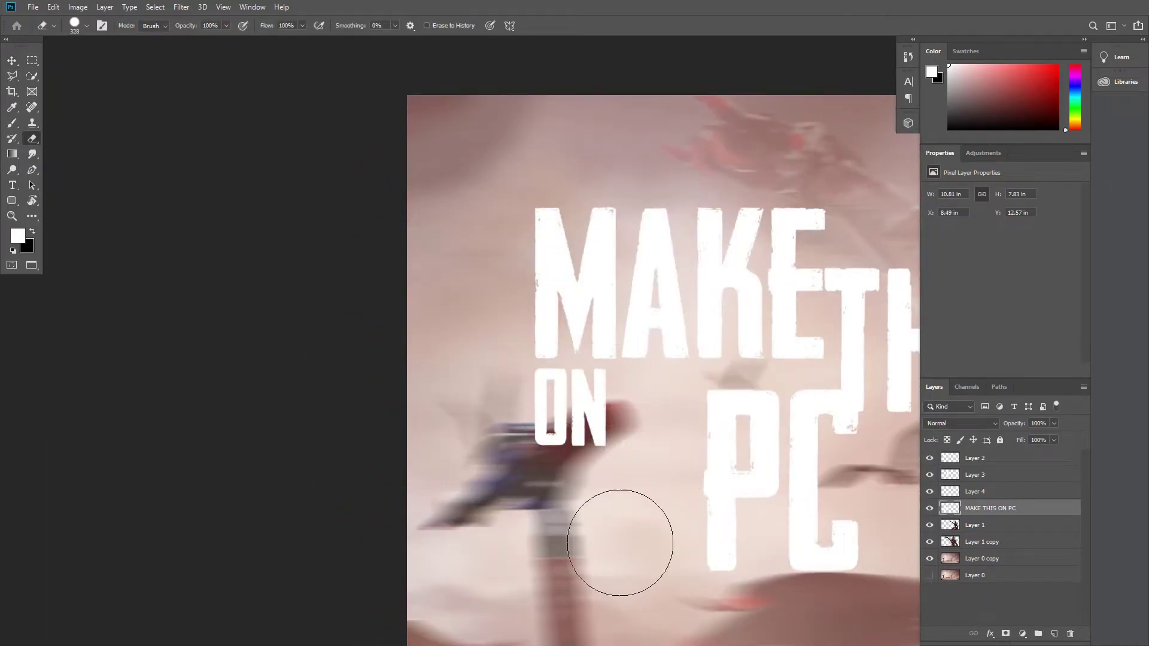
Step: Enlarge PC to 115% and shift it left and slightly down
{"action": "left_click", "coordinate": [12, 61]}
{"action": "scroll", "coordinate": [666, 403], "scroll_direction": "up", "scroll_amount": 2}
{"action": "scroll", "coordinate": [595, 377], "scroll_direction": "up", "scroll_amount": 1}
{"action": "key", "text": "ctrl+t"}
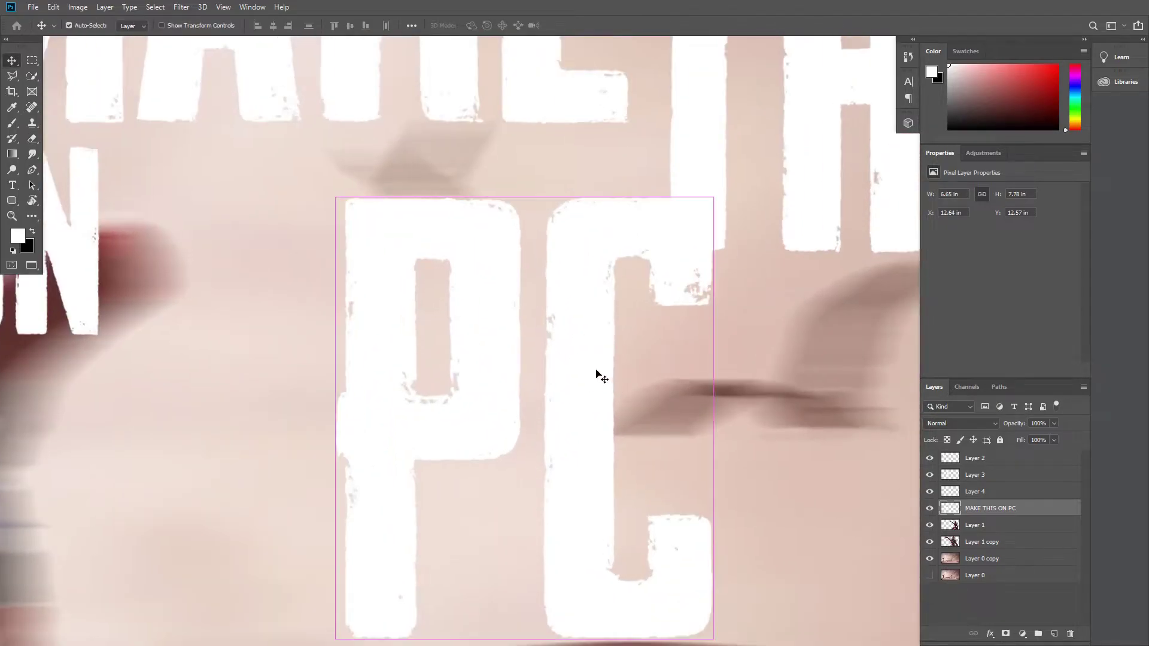
{"action": "scroll", "coordinate": [681, 426], "scroll_direction": "down", "scroll_amount": 1}
{"action": "left_click_drag", "start_coordinate": [710, 264], "coordinate": [727, 244]}
{"action": "left_click_drag", "start_coordinate": [654, 341], "coordinate": [563, 353]}
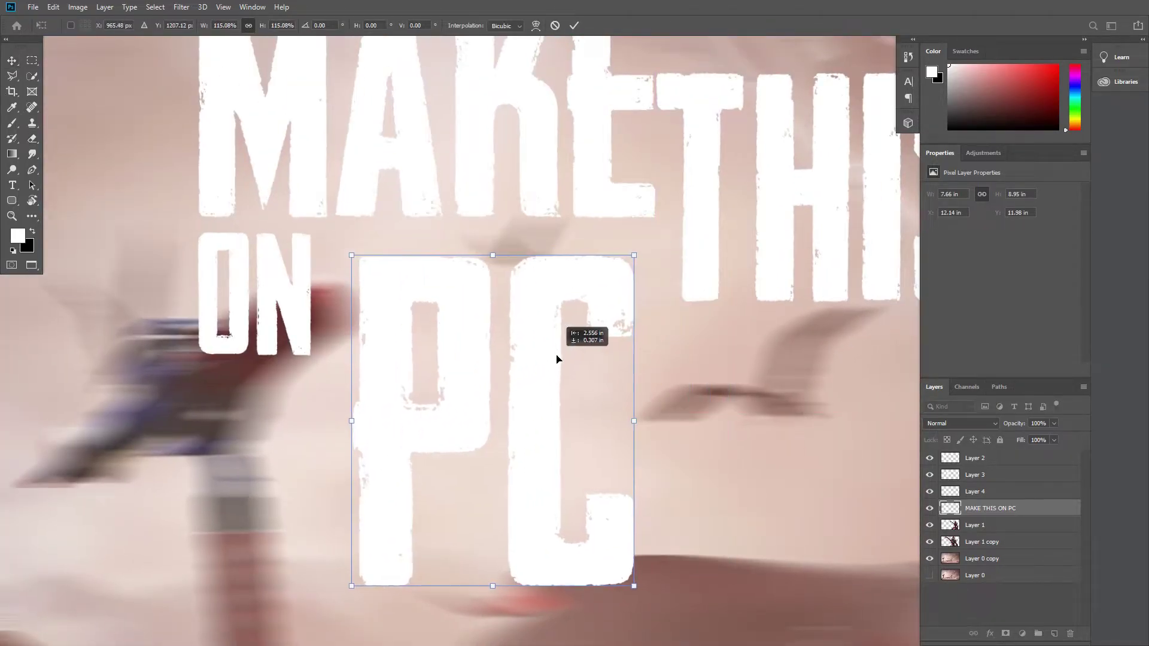
{"action": "key", "text": "Return"}
{"action": "scroll", "coordinate": [726, 403], "scroll_direction": "down", "scroll_amount": 3}
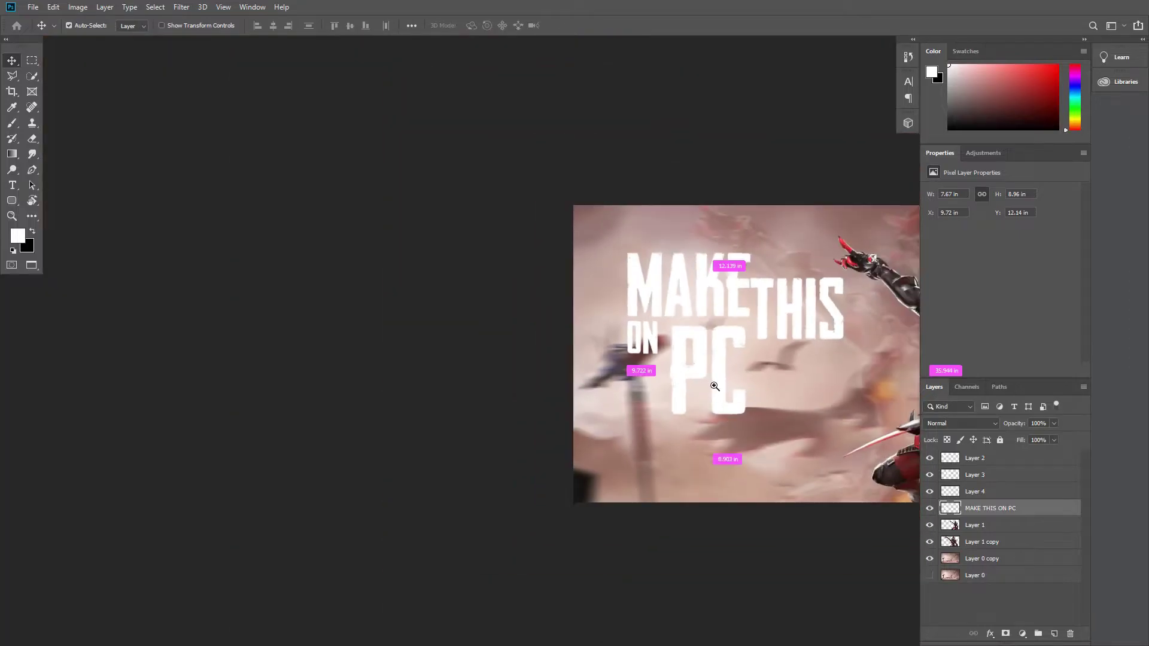
{"action": "scroll", "coordinate": [686, 406], "scroll_direction": "up", "scroll_amount": 1}
{"action": "mouse_move", "coordinate": [686, 407]}
{"action": "left_mouse_down"}
{"action": "mouse_move", "coordinate": [570, 475]}
{"action": "mouse_move", "coordinate": [520, 439]}
{"action": "mouse_move", "coordinate": [513, 455]}
{"action": "left_mouse_up"}
{"action": "key", "text": "ctrl+t"}
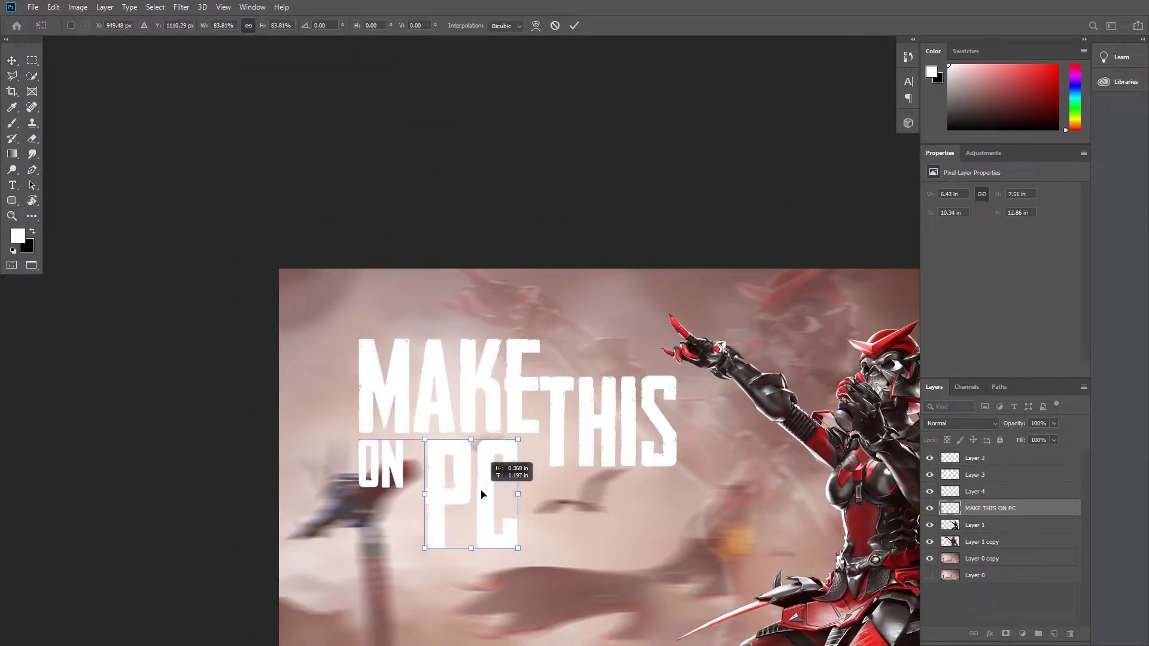
{"action": "key", "text": "Return"}
Step: Enlarge ON to about 128% and nudge THIS down beside MAKE
{"action": "scroll", "coordinate": [377, 492], "scroll_direction": "up", "scroll_amount": 2}
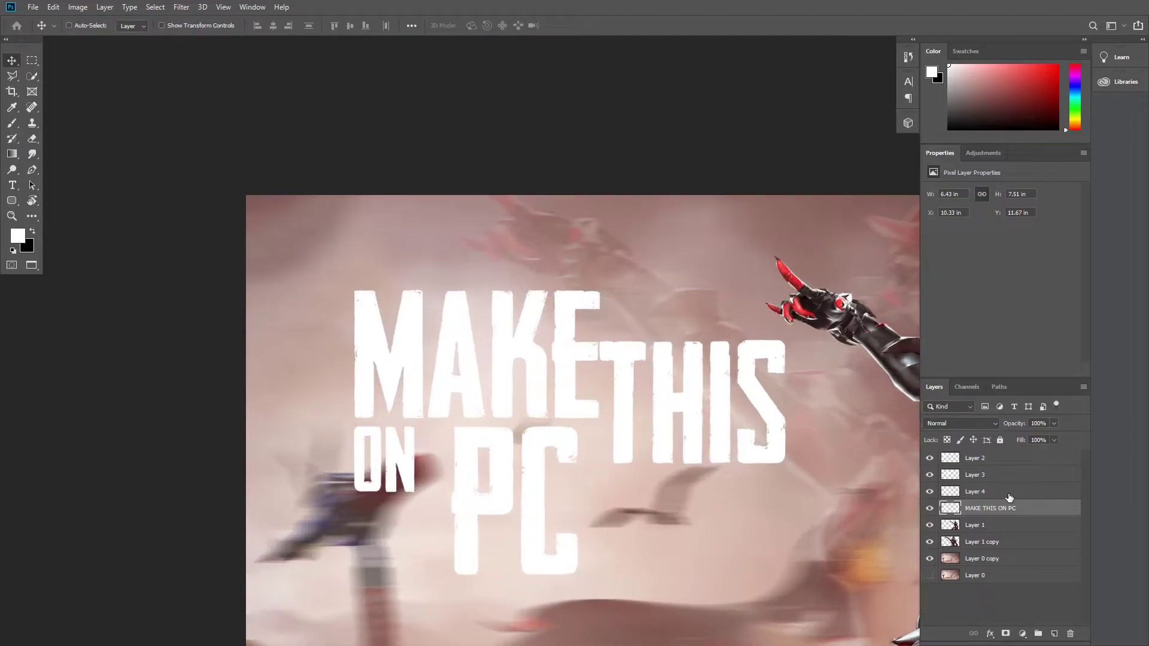
{"action": "left_click", "coordinate": [547, 503]}
{"action": "key", "text": "ctrl+t"}
{"action": "left_click_drag", "start_coordinate": [415, 492], "coordinate": [437, 510]}
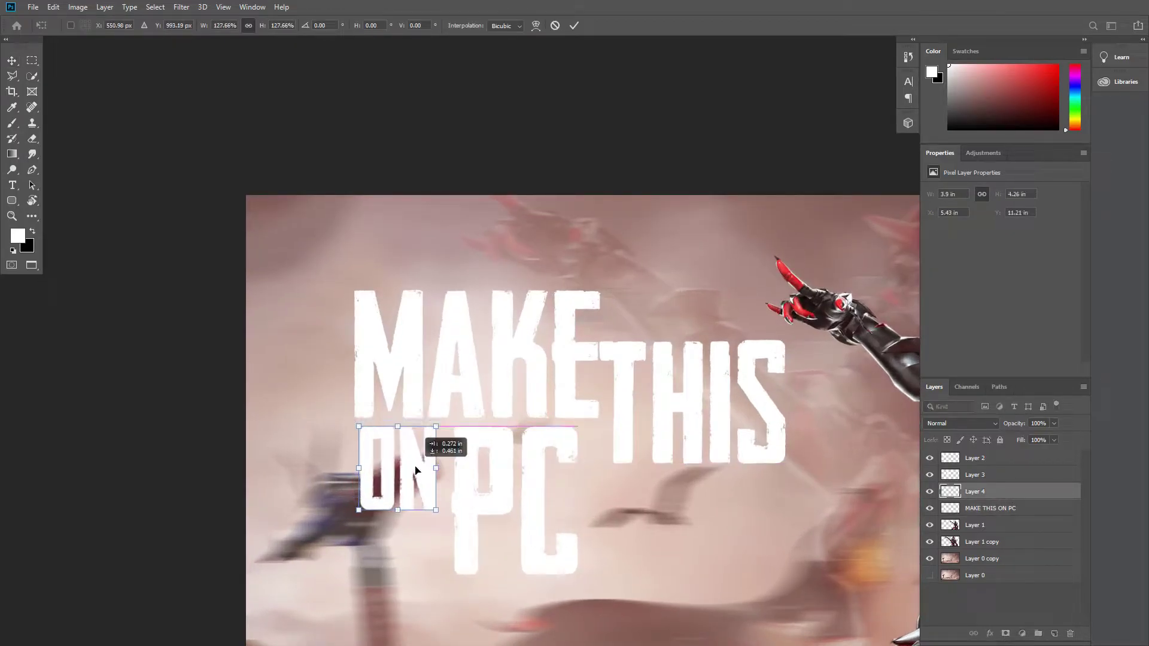
{"action": "key", "text": "Return"}
{"action": "left_click", "coordinate": [982, 509]}
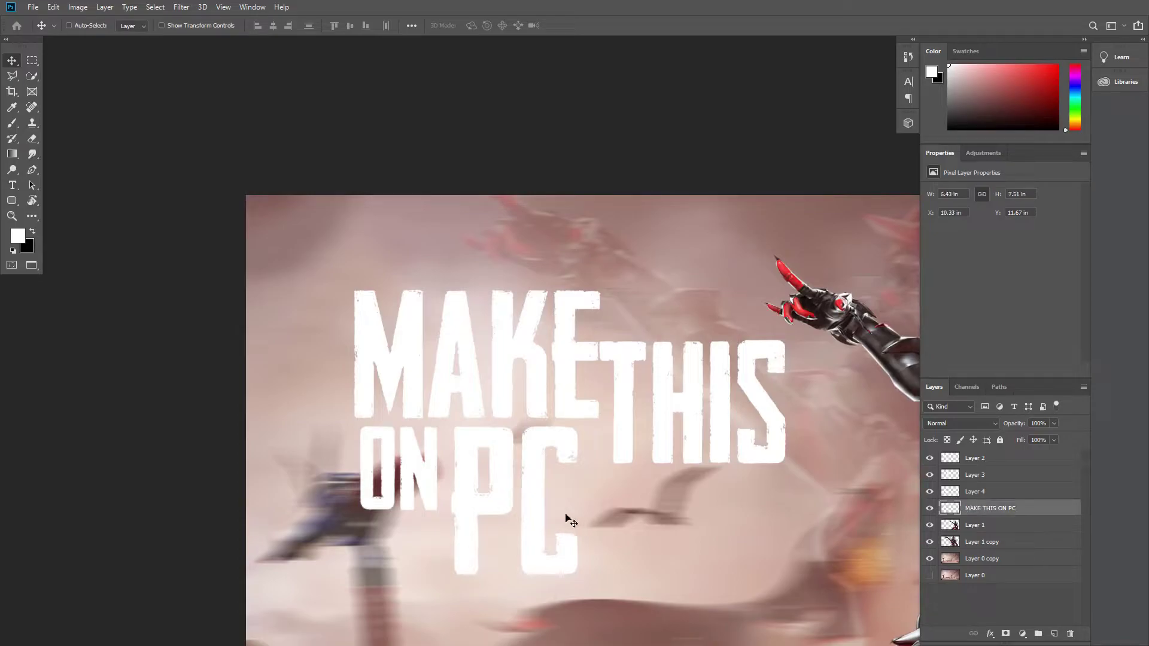
{"action": "scroll", "coordinate": [844, 516], "scroll_direction": "down", "scroll_amount": 2}
{"action": "left_click", "coordinate": [973, 474]}
{"action": "left_click_drag", "start_coordinate": [733, 480], "coordinate": [730, 491]}
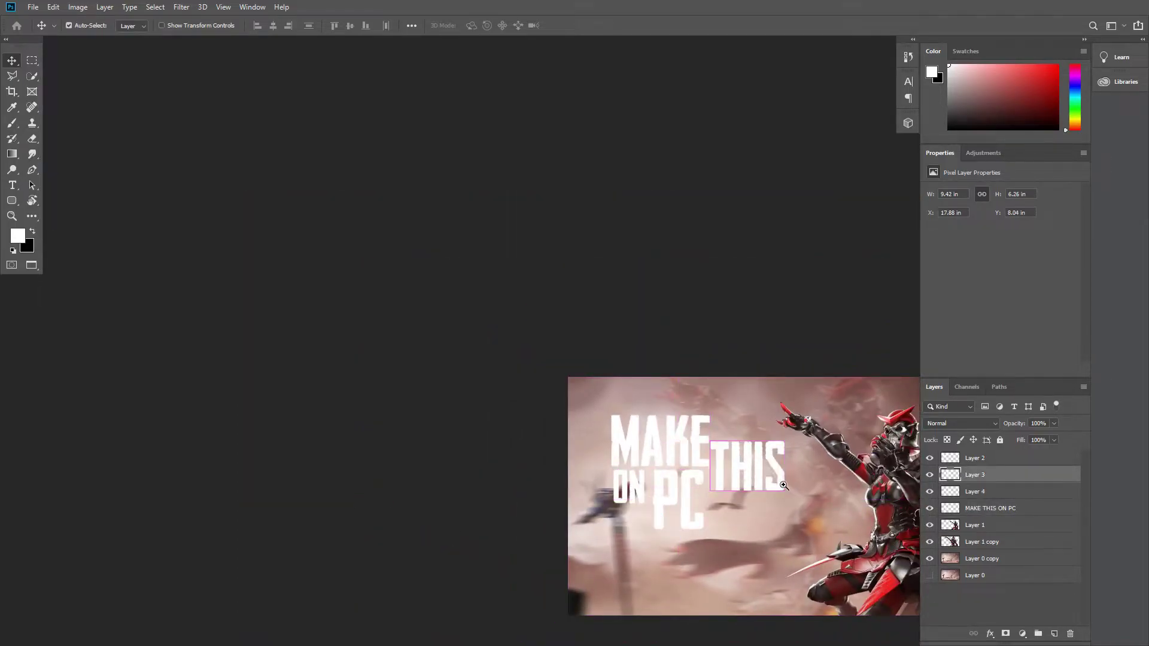
{"action": "scroll", "coordinate": [778, 486], "scroll_direction": "up", "scroll_amount": 3}
{"action": "scroll", "coordinate": [616, 497], "scroll_direction": "down", "scroll_amount": 3}
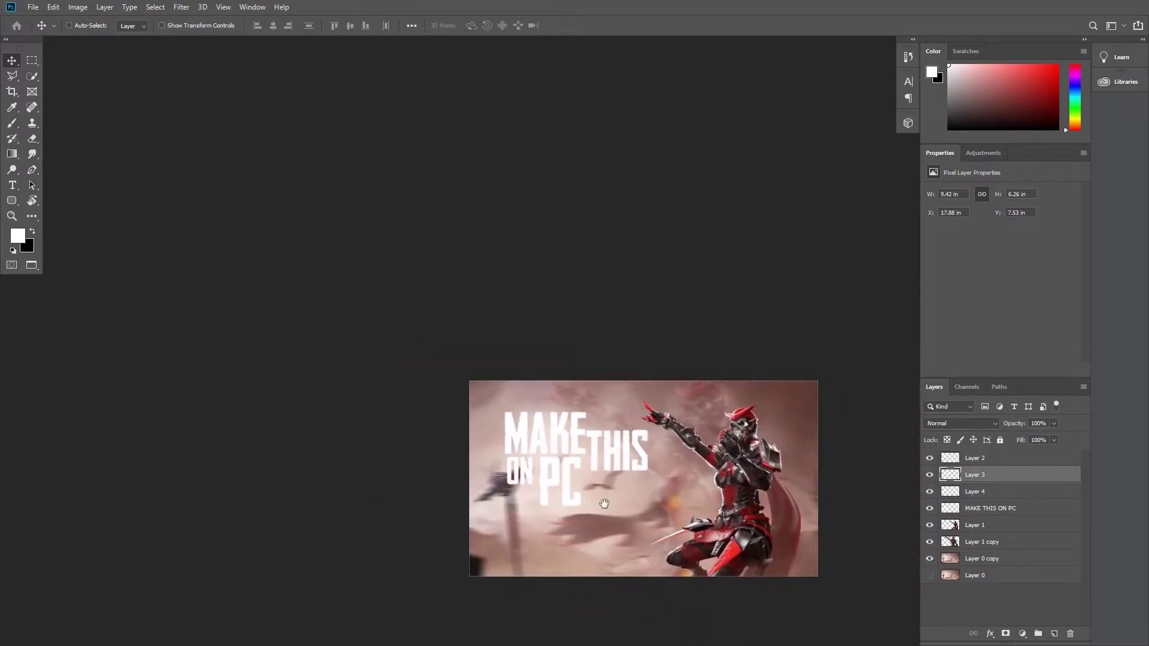
{"action": "scroll", "coordinate": [616, 493], "scroll_direction": "up", "scroll_amount": 2}
{"action": "scroll", "coordinate": [619, 494], "scroll_direction": "up", "scroll_amount": 1}
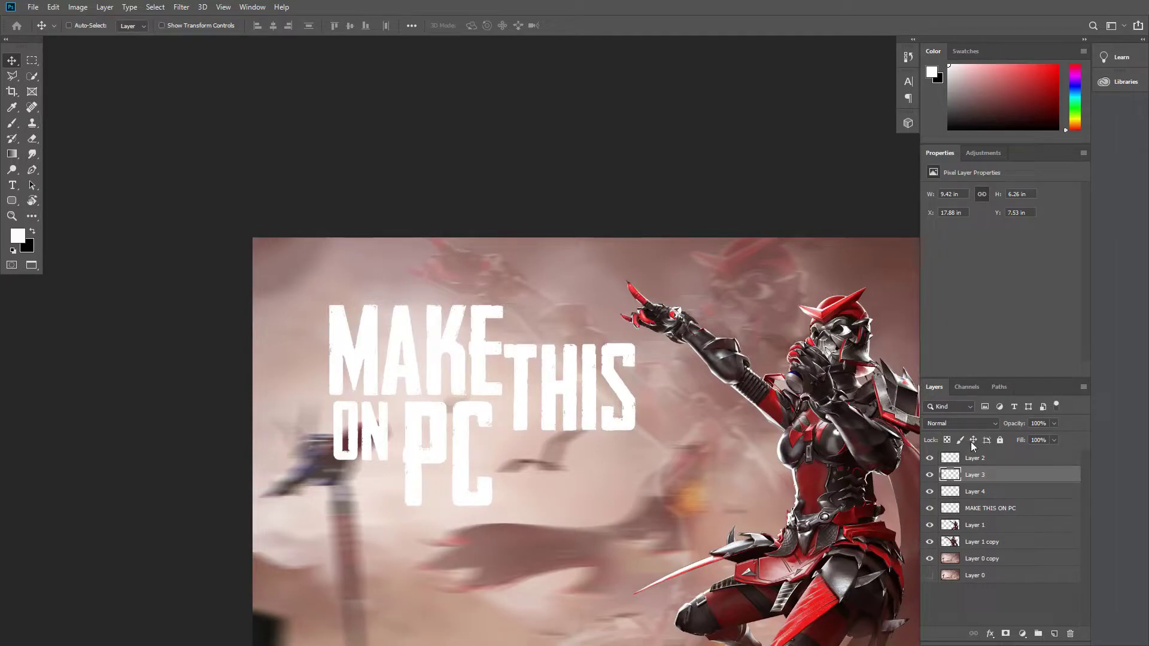
{"action": "scroll", "coordinate": [784, 516], "scroll_direction": "down", "scroll_amount": 2}
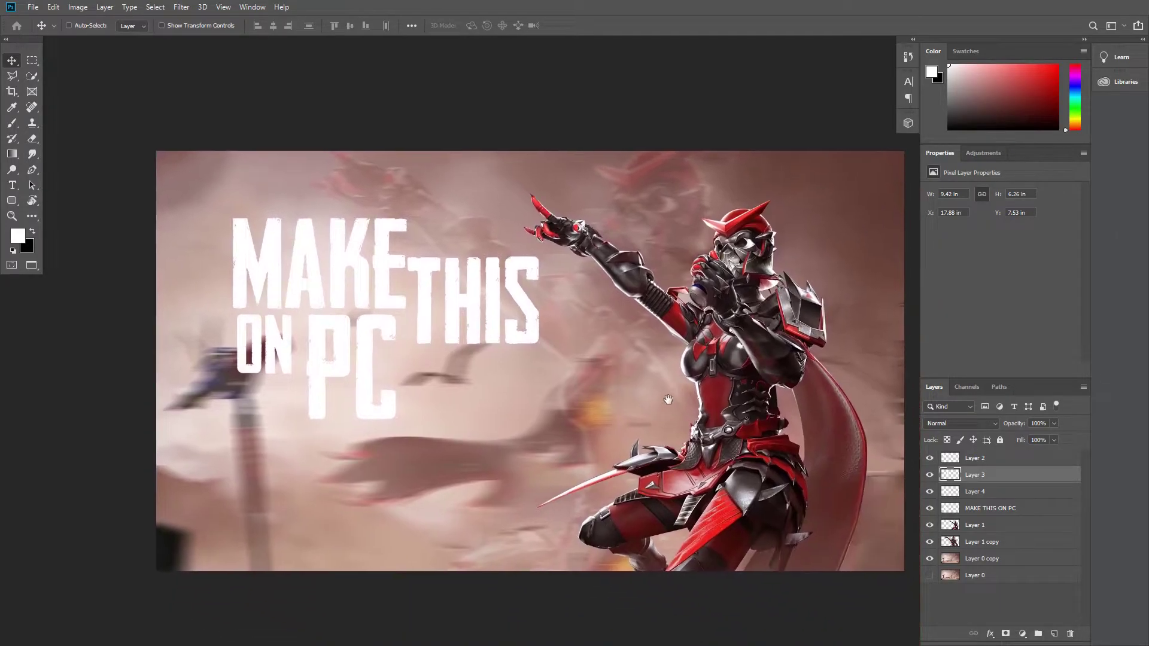
{"action": "scroll", "coordinate": [371, 328], "scroll_direction": "up", "scroll_amount": 2}
{"action": "scroll", "coordinate": [350, 334], "scroll_direction": "down", "scroll_amount": 3}
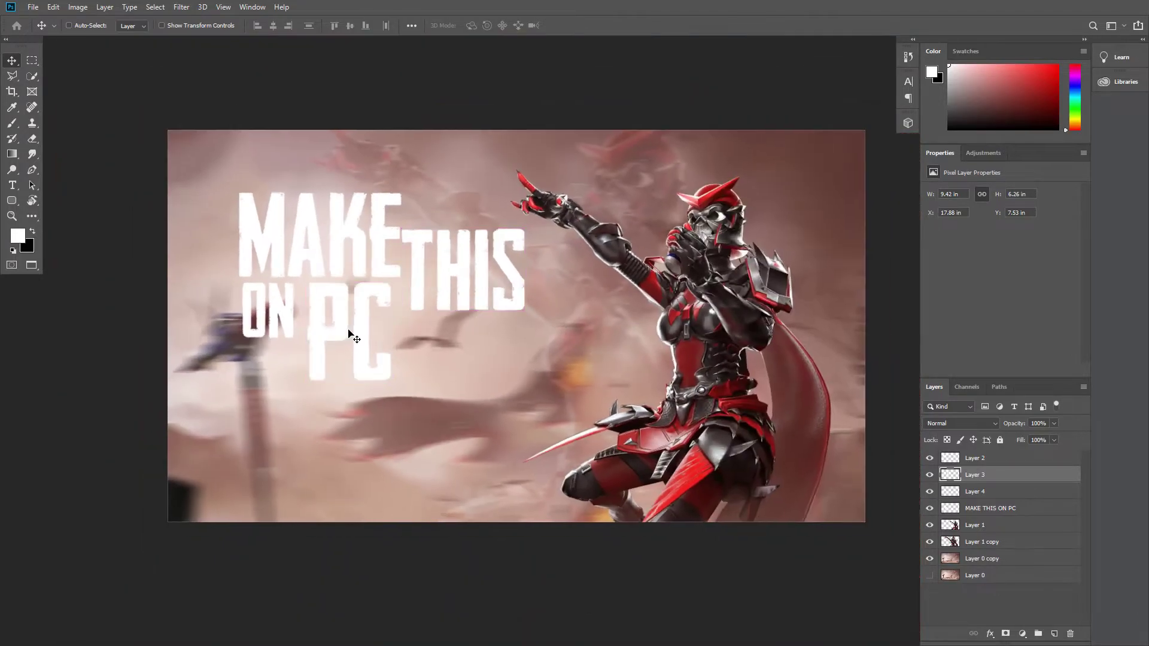
Step: Merge the title word layers, top piece through MAKE THIS ON PC, into one layer
{"action": "scroll", "coordinate": [287, 329], "scroll_direction": "up", "scroll_amount": 3}
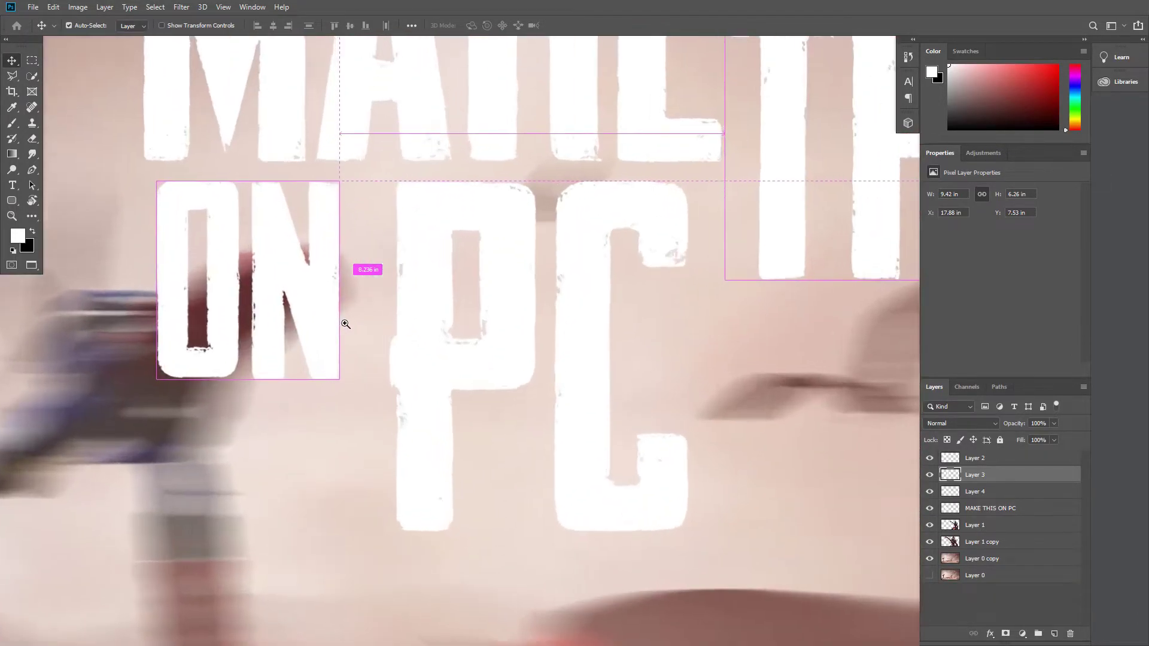
{"action": "scroll", "coordinate": [287, 330], "scroll_direction": "down", "scroll_amount": 3}
{"action": "left_click_drag", "start_coordinate": [505, 313], "coordinate": [506, 357]}
{"action": "left_click", "coordinate": [987, 508]}
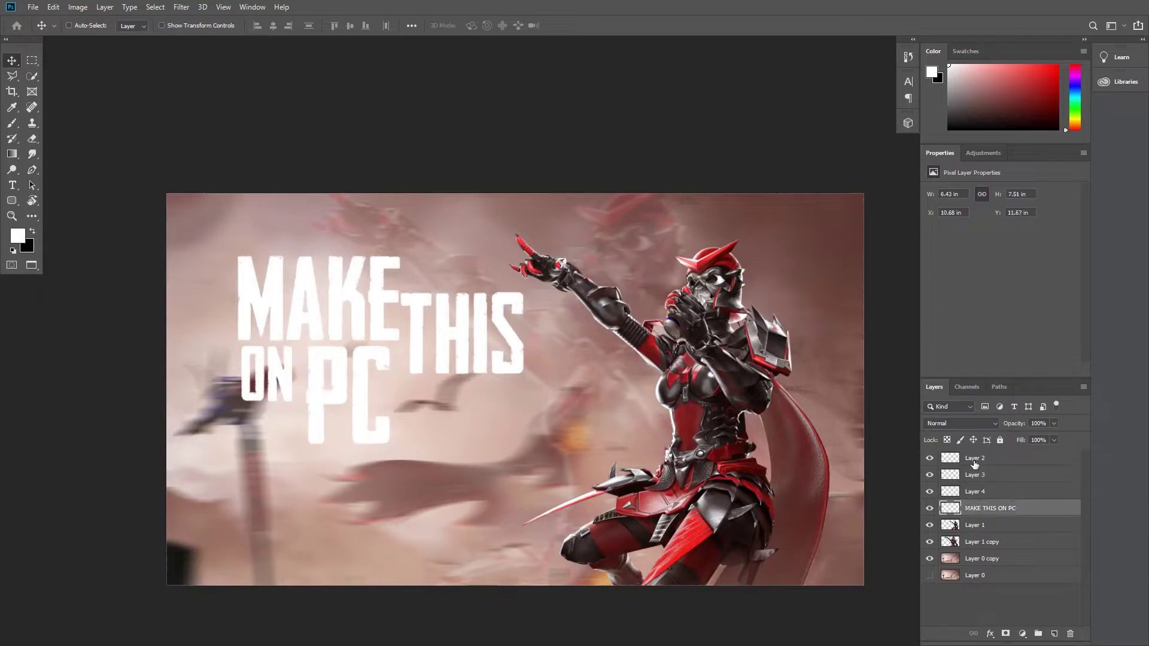
{"action": "left_click", "coordinate": [955, 458], "text": "shift"}
{"action": "key", "text": "ctrl+e"}
{"action": "type", "text": "text"}
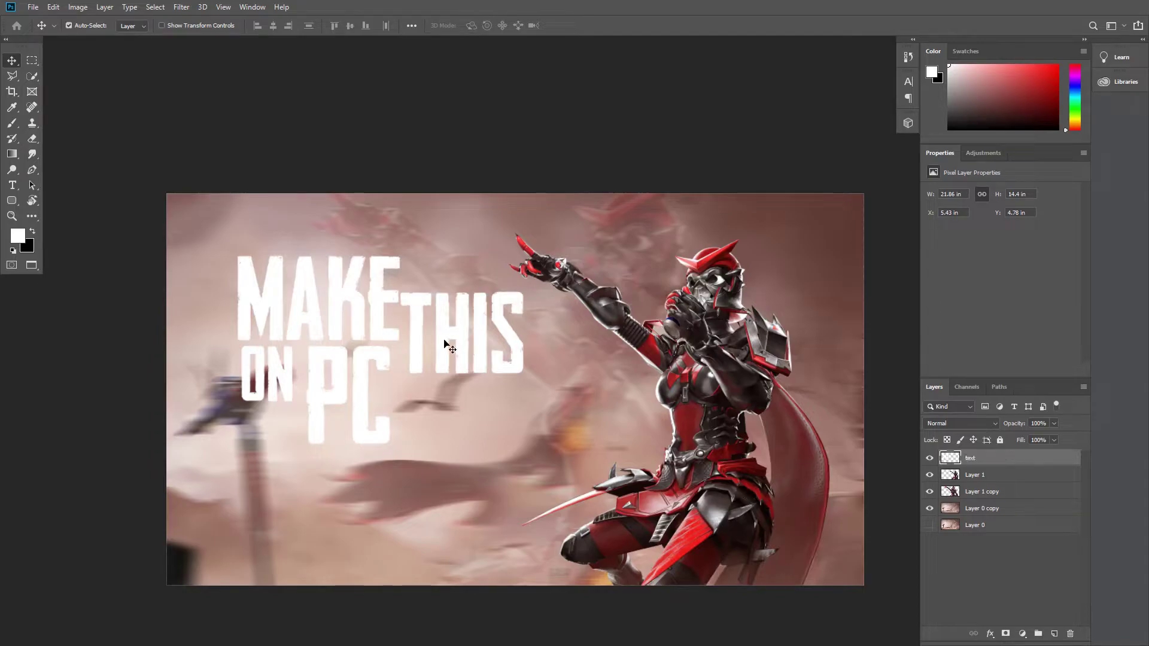
Step: Skew the merged title upward to the right and nudge it down-left
{"action": "key", "text": "ctrl+t"}
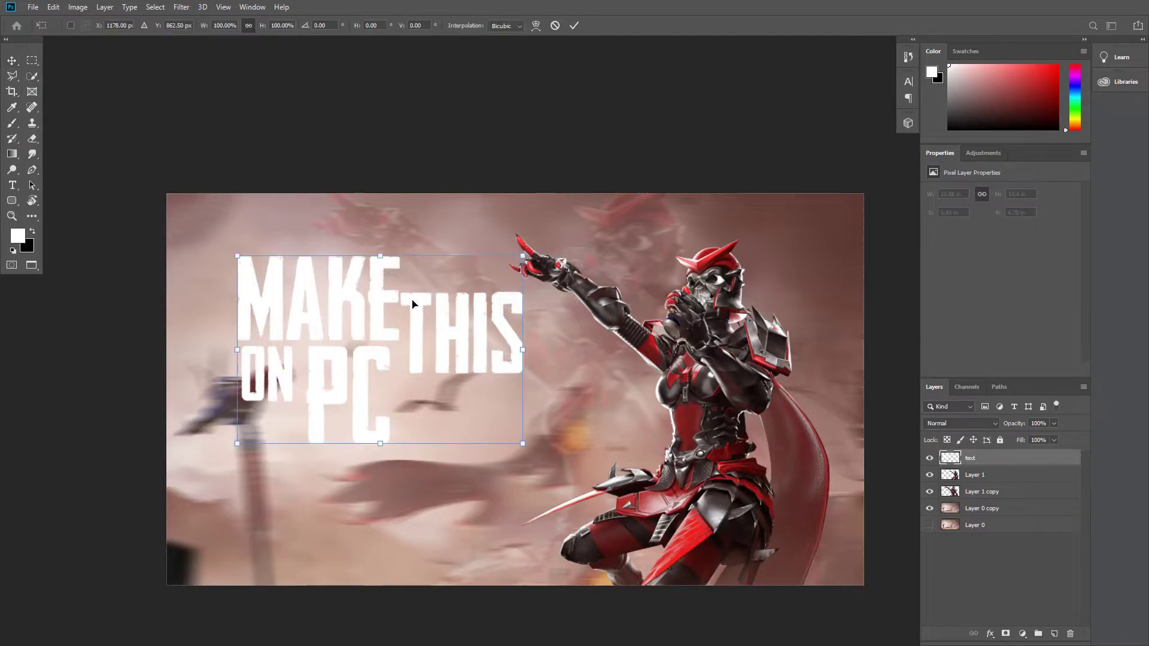
{"action": "left_click_drag", "start_coordinate": [399, 27], "coordinate": [6, 88]}
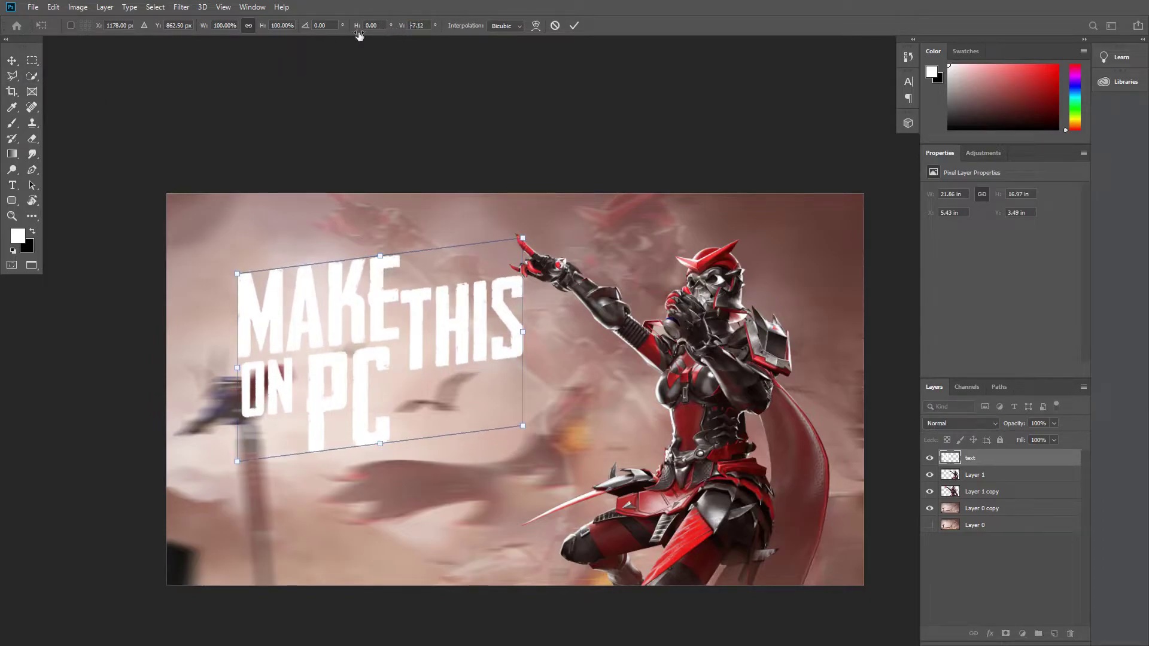
{"action": "left_click_drag", "start_coordinate": [359, 34], "coordinate": [315, 40]}
{"action": "type", "text": "-8"}
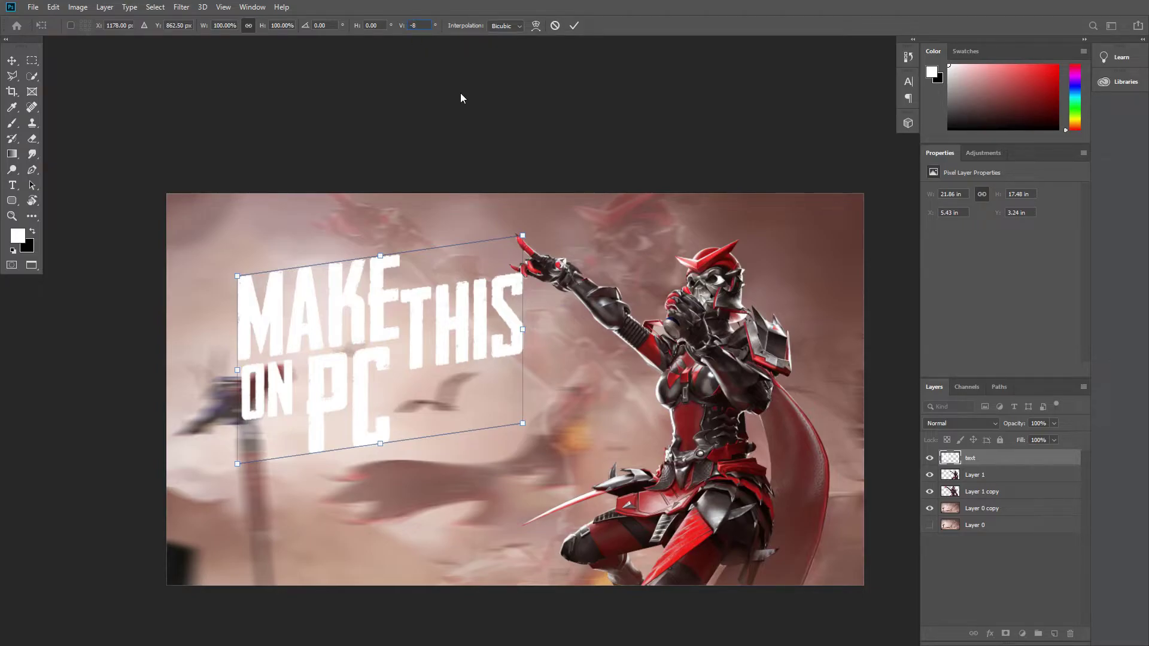
{"action": "key", "text": "Return"}
{"action": "left_click_drag", "start_coordinate": [437, 290], "coordinate": [428, 306]}
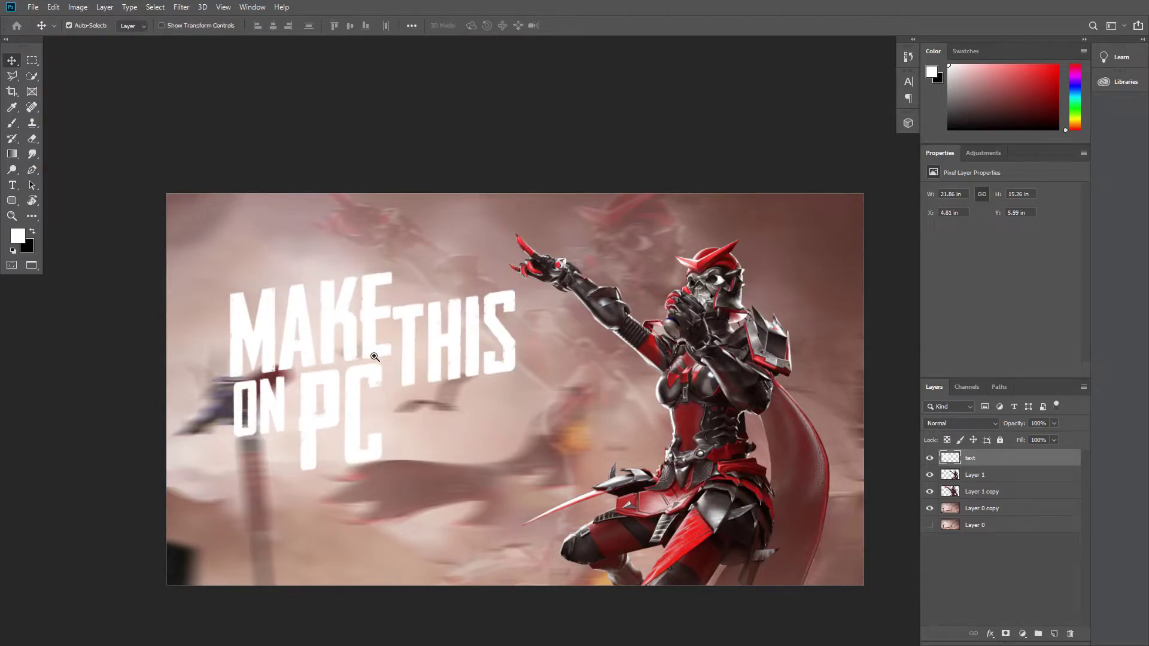
{"action": "left_click_drag", "start_coordinate": [374, 357], "coordinate": [776, 315]}
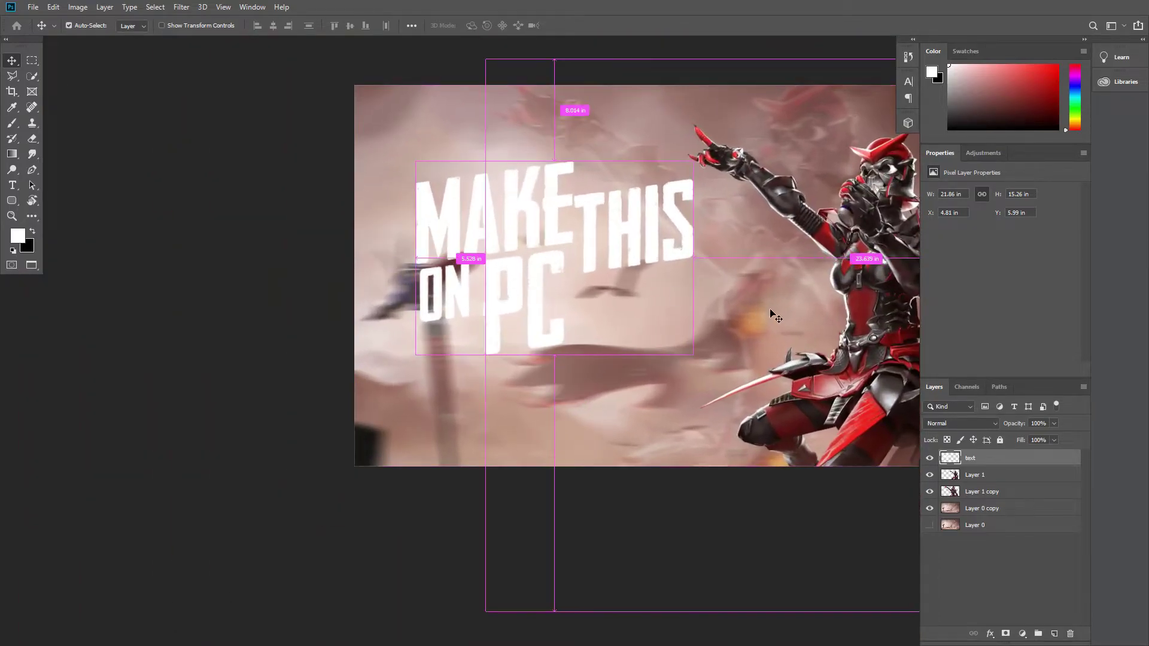
Step: Redo the title's upward skew and move it lower on the thumbnail
{"action": "key", "text": "ctrl+t"}
{"action": "key", "text": "ctrl+z"}
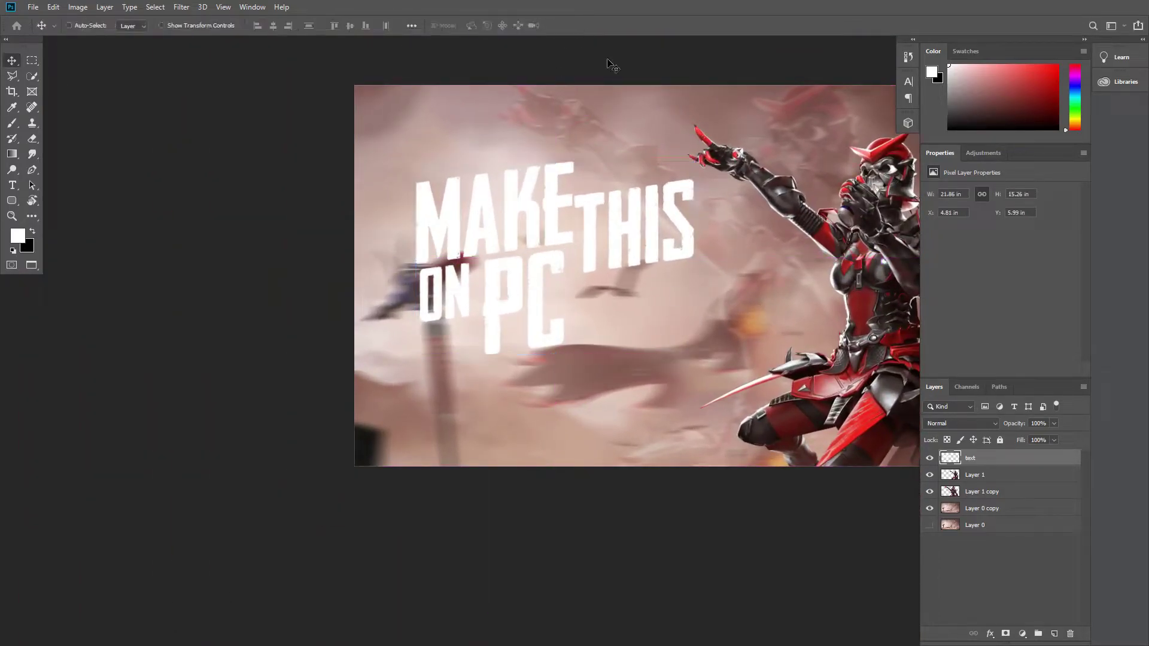
{"action": "left_click_drag", "start_coordinate": [580, 190], "coordinate": [588, 169]}
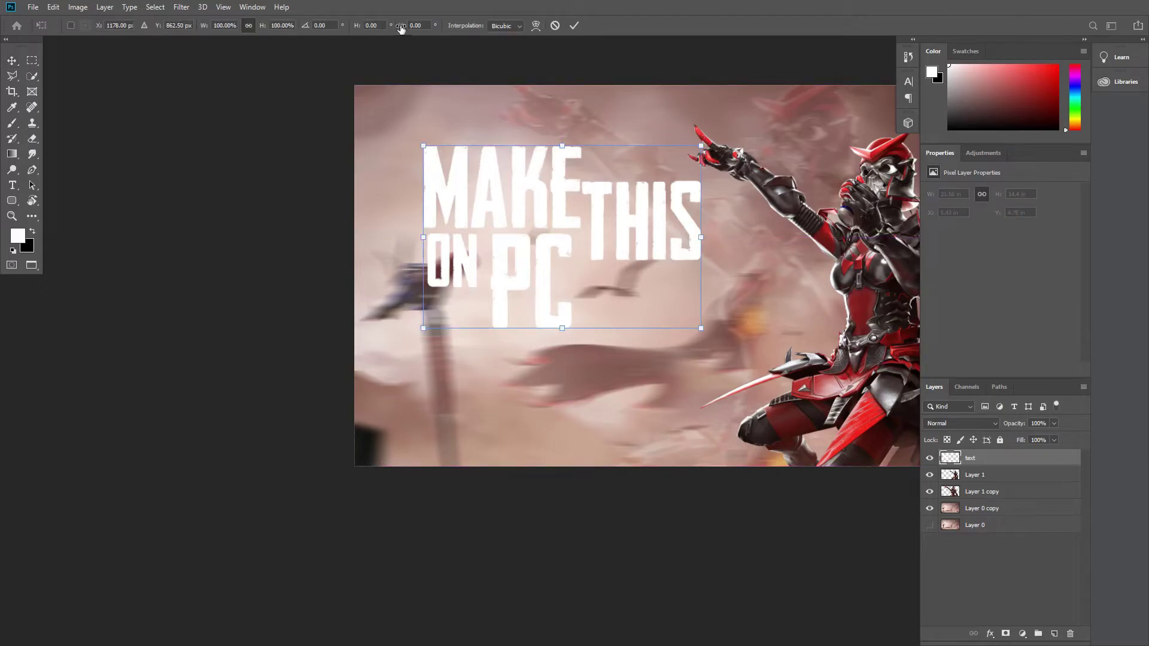
{"action": "left_click_drag", "start_coordinate": [401, 27], "coordinate": [3, 45]}
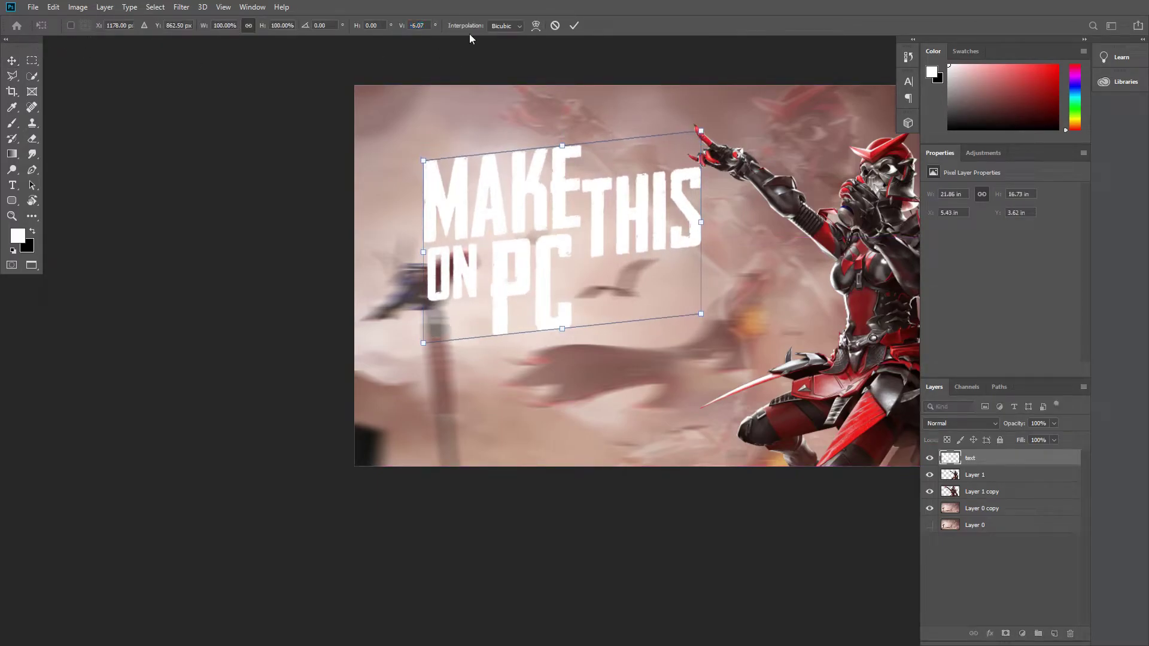
{"action": "left_click", "coordinate": [574, 26]}
{"action": "mouse_move", "coordinate": [610, 270]}
{"action": "left_mouse_down"}
{"action": "mouse_move", "coordinate": [639, 271]}
{"action": "mouse_move", "coordinate": [693, 244]}
{"action": "mouse_move", "coordinate": [640, 326]}
{"action": "mouse_move", "coordinate": [628, 315]}
{"action": "mouse_move", "coordinate": [608, 379]}
{"action": "left_mouse_up"}
{"action": "key", "text": "ctrl+minus"}
{"action": "left_click_drag", "start_coordinate": [574, 340], "coordinate": [444, 389]}
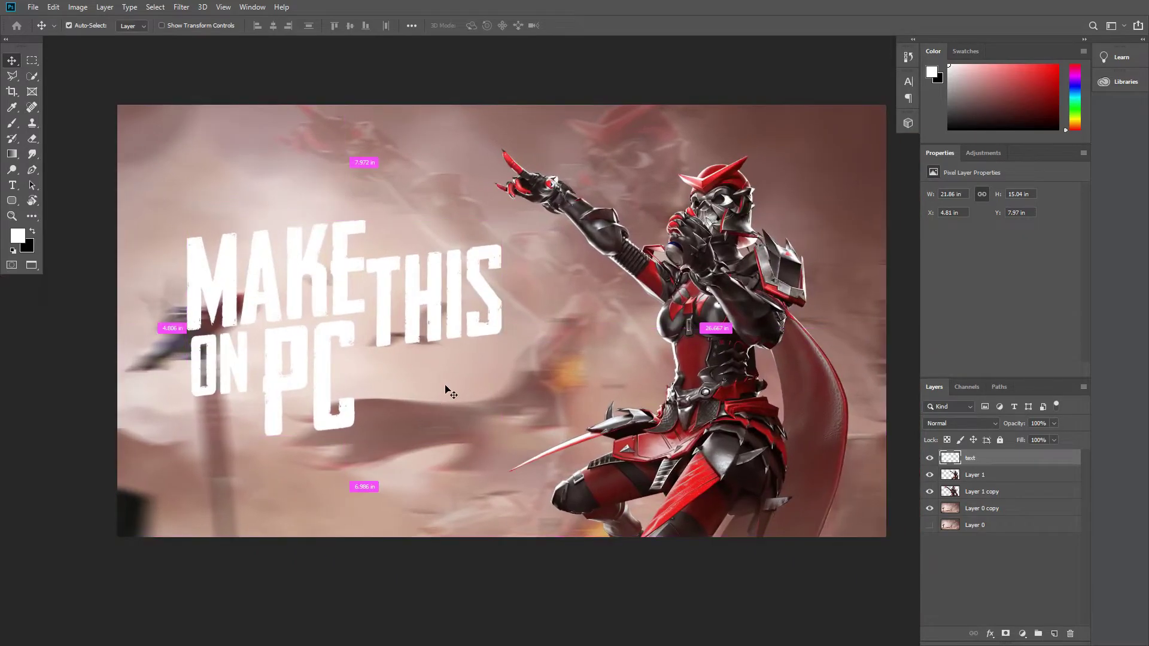
Step: Select the word MAKE with the Polygonal Lasso and put it on its own layer
{"action": "key", "text": "l"}
{"action": "scroll", "coordinate": [207, 259], "scroll_direction": "up", "scroll_amount": 2}
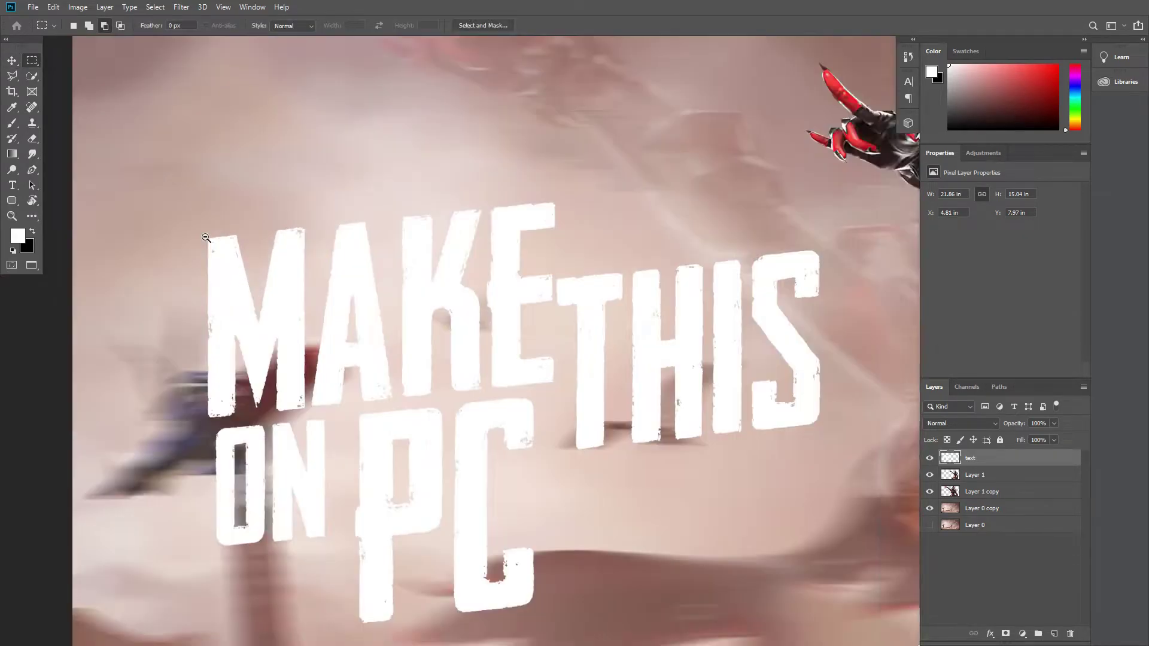
{"action": "left_click", "coordinate": [581, 399]}
{"action": "left_click", "coordinate": [203, 427]}
{"action": "left_click", "coordinate": [188, 197]}
{"action": "left_click", "coordinate": [587, 203]}
{"action": "key", "text": "ctrl+j"}
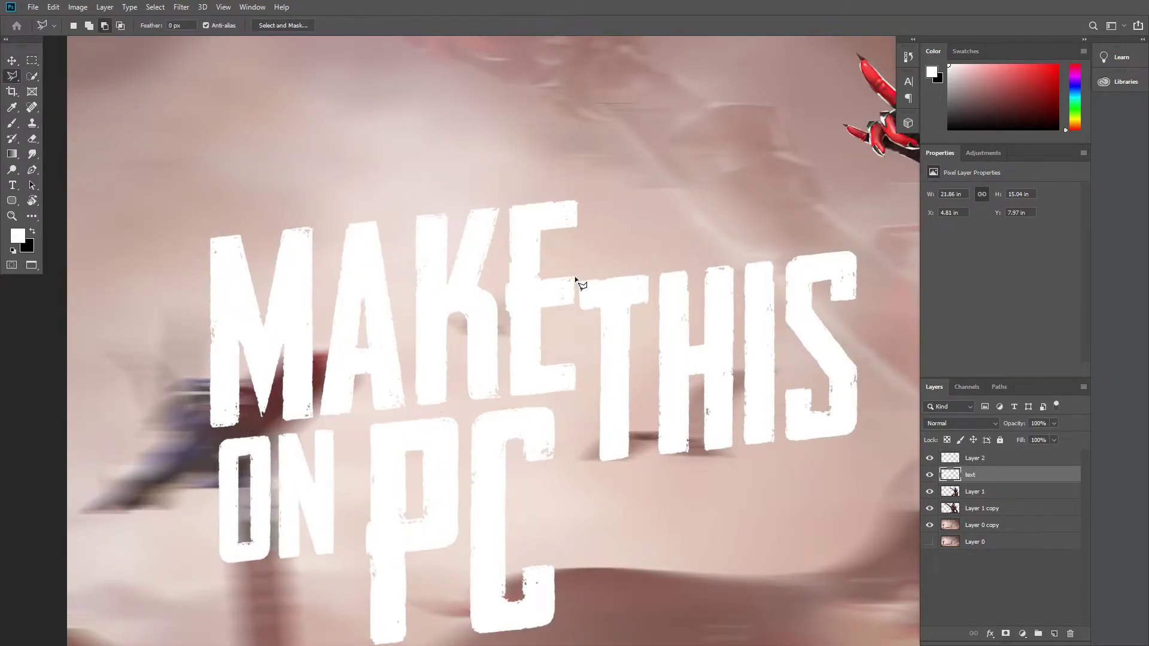
Step: Select the word THIS with the Polygonal Lasso and put it on its own layer
{"action": "left_click", "coordinate": [588, 446]}
{"action": "left_click", "coordinate": [886, 452]}
{"action": "left_click", "coordinate": [889, 231]}
{"action": "left_click", "coordinate": [584, 278]}
{"action": "key", "text": "ctrl+j"}
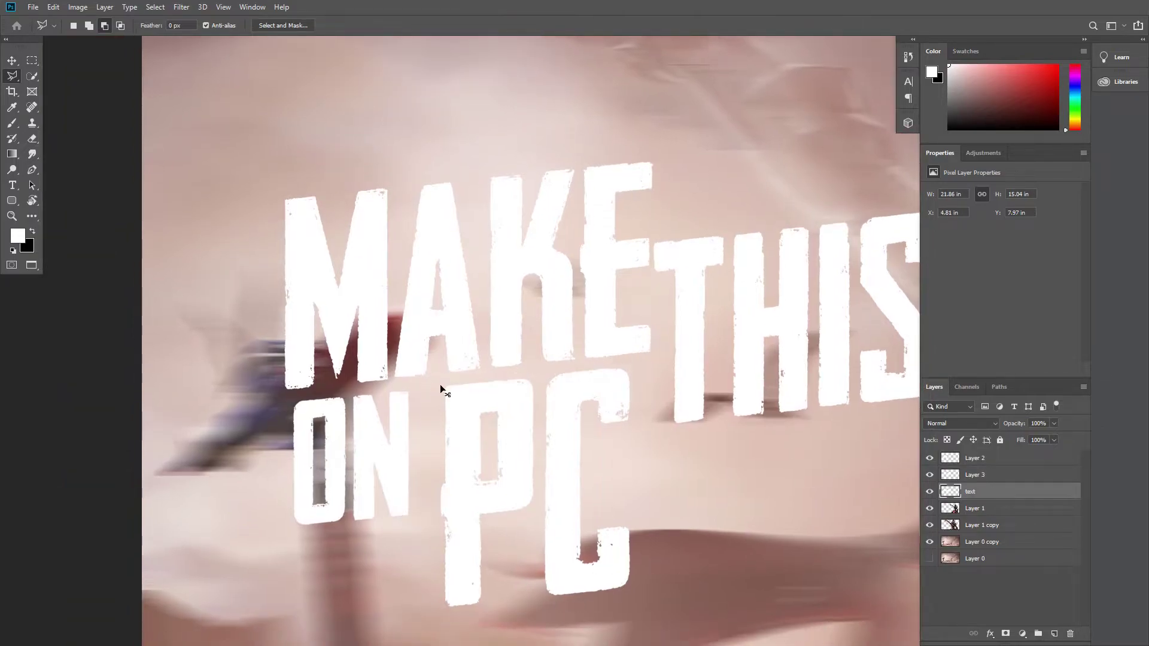
Step: Hide the other word layers to isolate ON on the text layer, and resize the eraser
{"action": "left_click", "coordinate": [978, 512]}
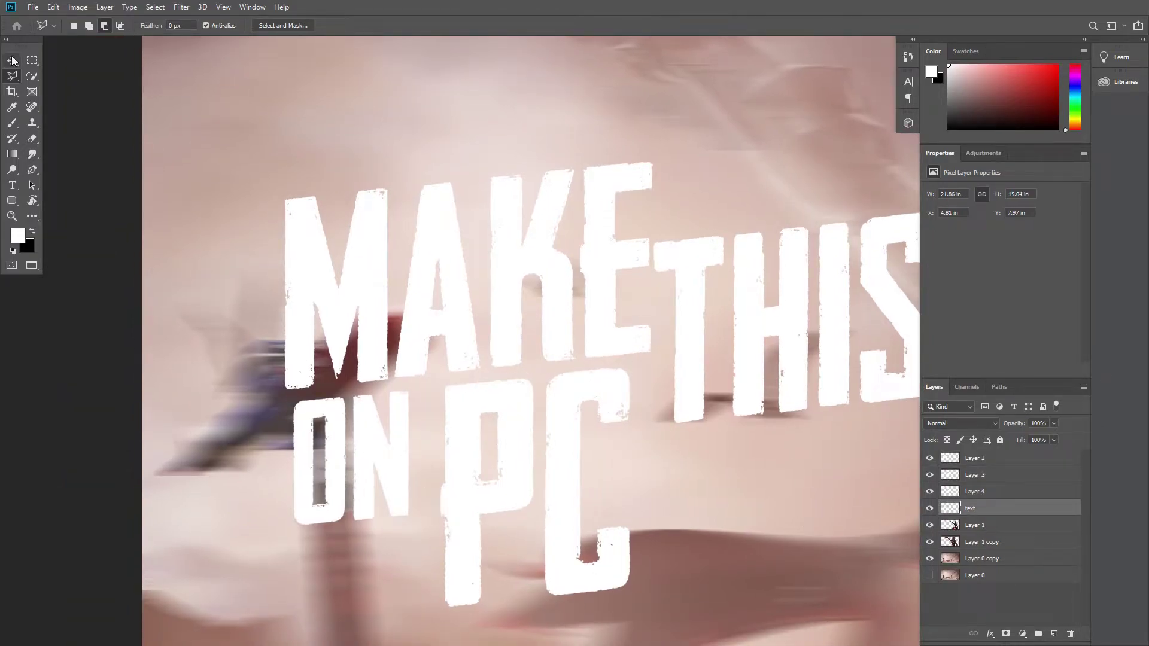
{"action": "key", "text": "e"}
{"action": "key", "text": "bracketright"}
{"action": "key", "text": "bracketright"}
{"action": "key", "text": "bracketright"}
{"action": "key", "text": "bracketright"}
{"action": "key", "text": "bracketright"}
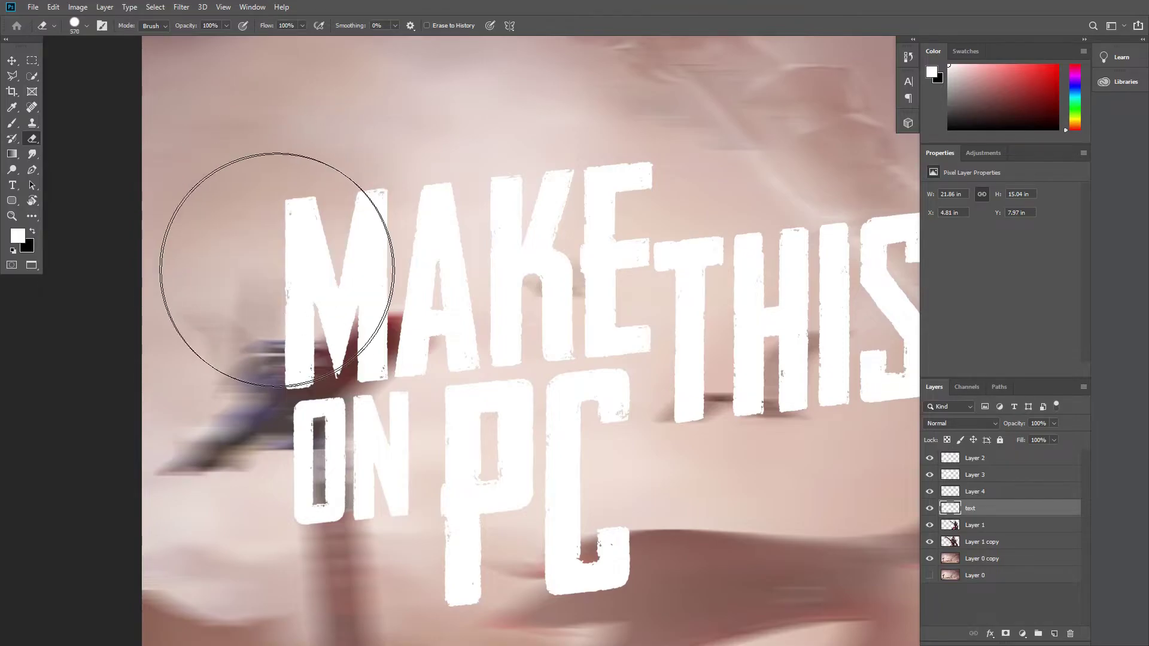
{"action": "left_click_drag", "start_coordinate": [748, 363], "coordinate": [598, 279]}
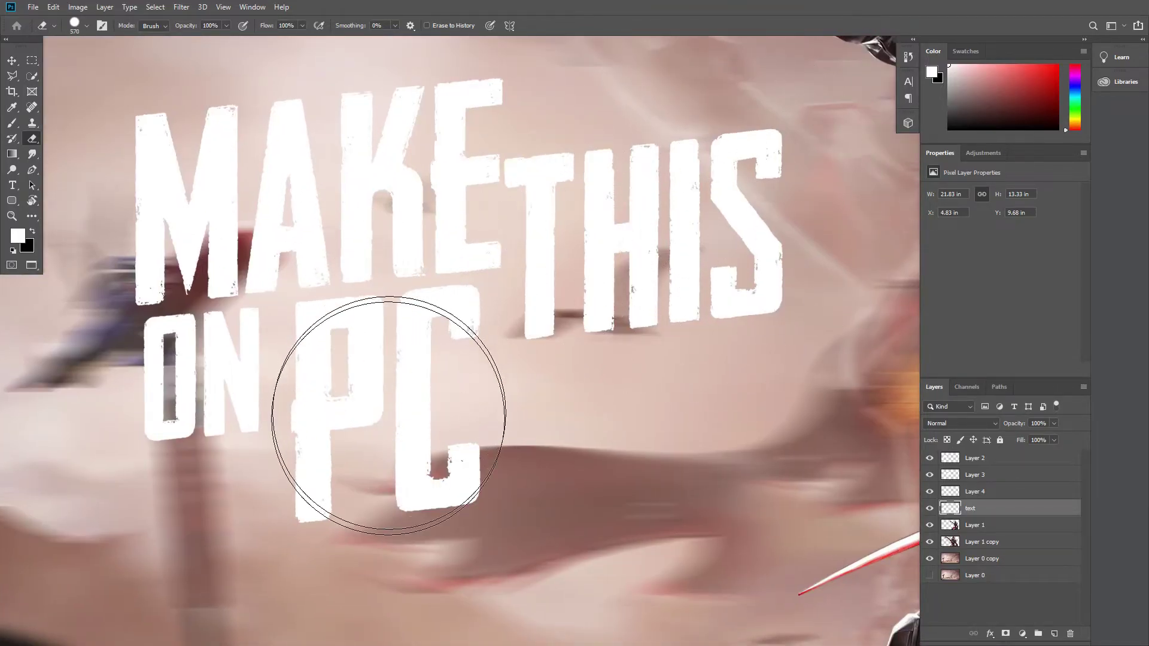
{"action": "left_click", "coordinate": [974, 526]}
{"action": "left_click", "coordinate": [930, 492]}
{"action": "left_click", "coordinate": [929, 475]}
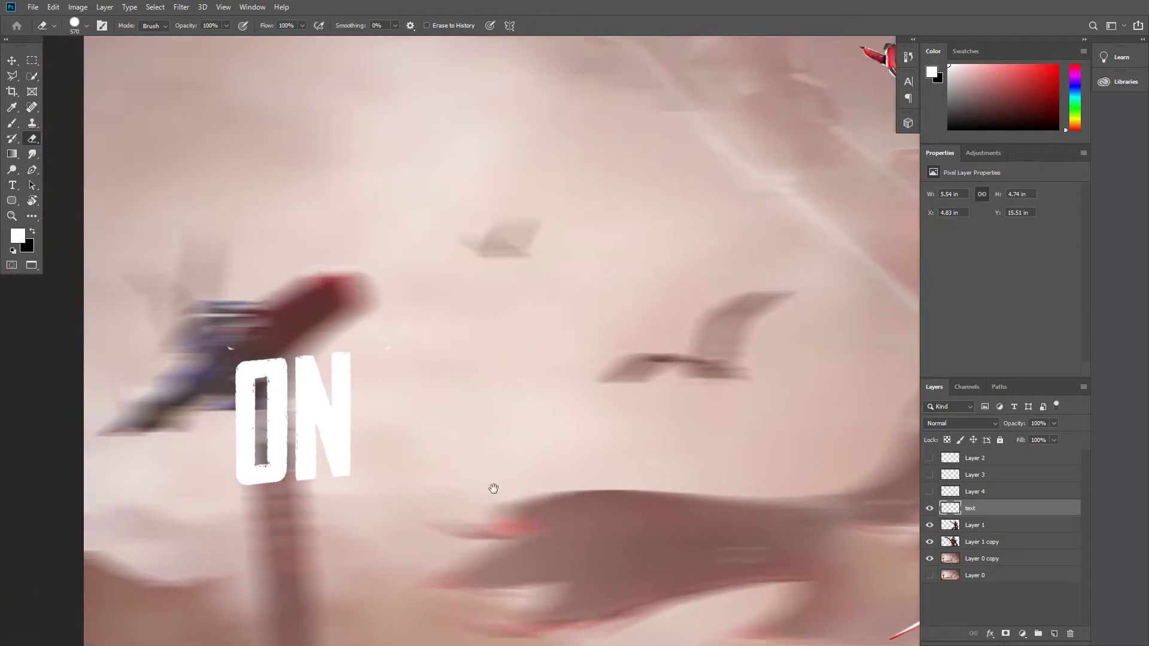
{"action": "scroll", "coordinate": [493, 487], "scroll_direction": "up", "scroll_amount": 3, "text": "alt"}
{"action": "left_click_drag", "start_coordinate": [192, 347], "coordinate": [297, 357]}
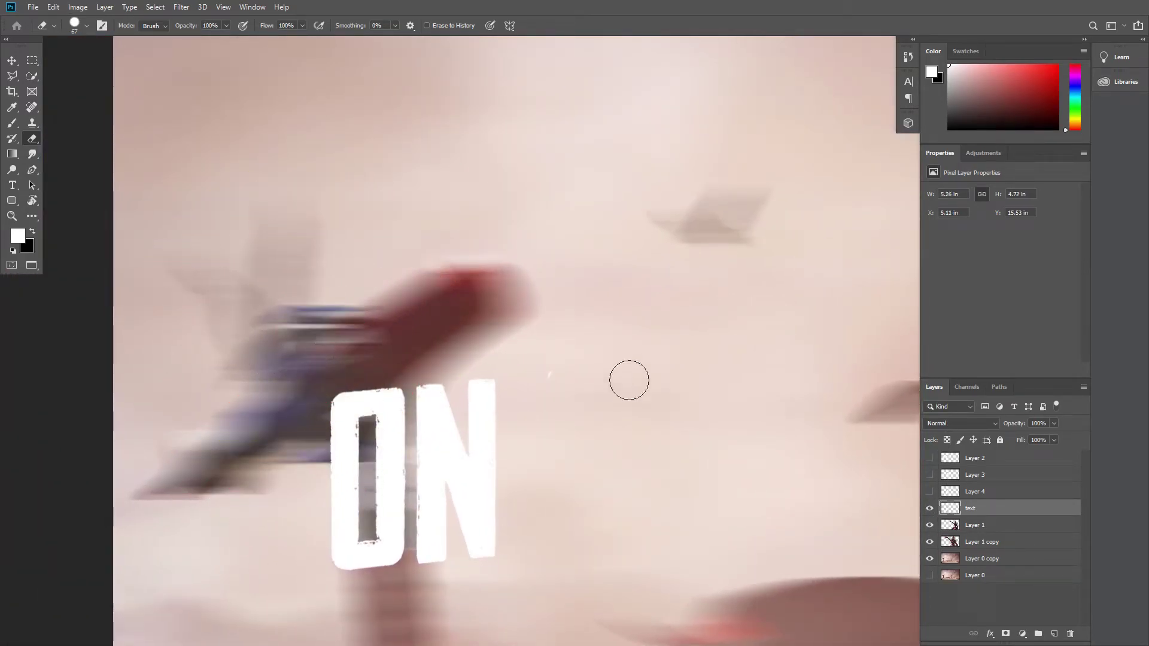
{"action": "scroll", "coordinate": [740, 498], "scroll_direction": "down", "scroll_amount": 3}
Step: Show the PC, MAKE and THIS layers again and view the whole thumbnail
{"action": "key", "text": "v"}
{"action": "left_click", "coordinate": [930, 491]}
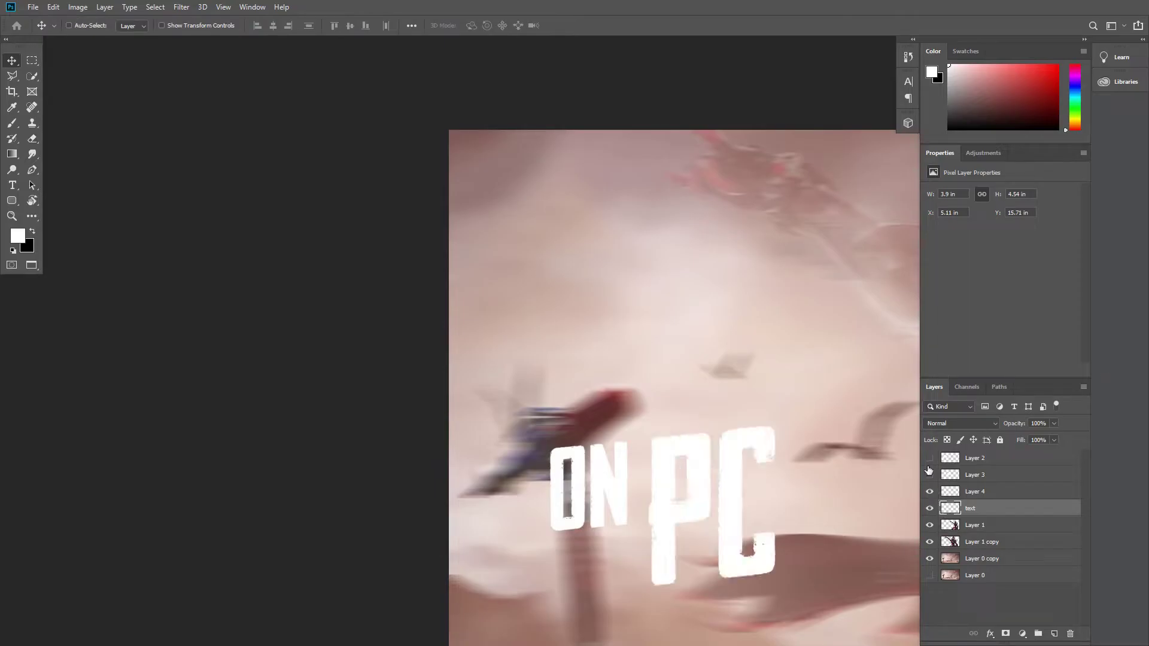
{"action": "left_click", "coordinate": [929, 458]}
{"action": "scroll", "coordinate": [598, 419], "scroll_direction": "down", "scroll_amount": 3}
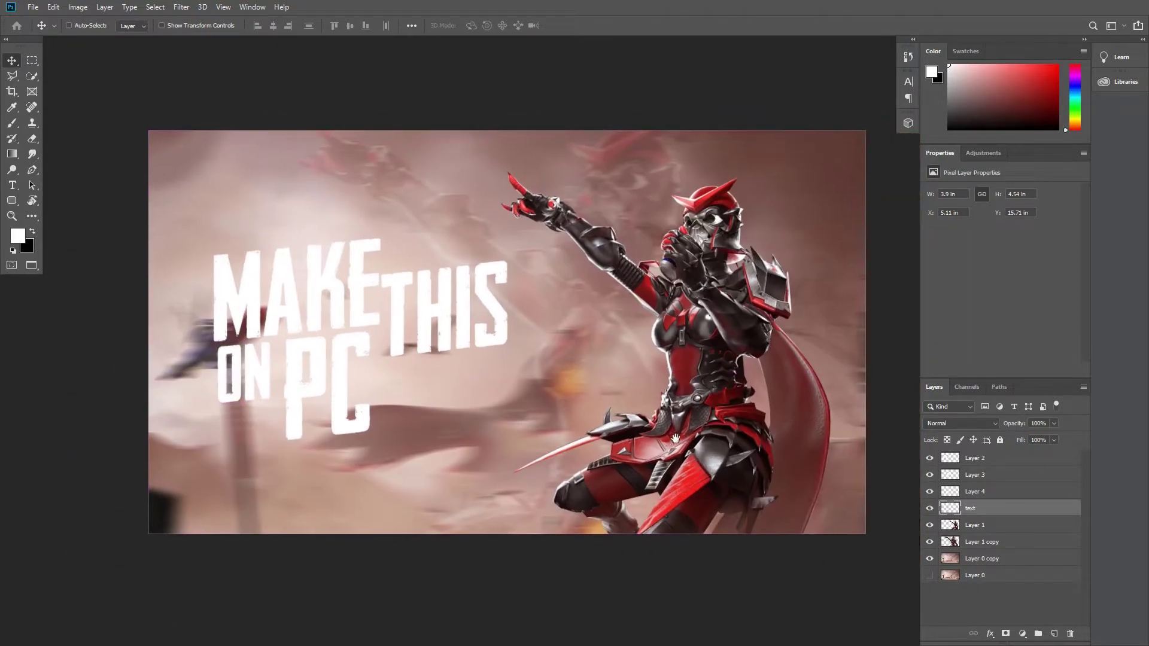
{"action": "left_click_drag", "start_coordinate": [675, 439], "coordinate": [571, 456]}
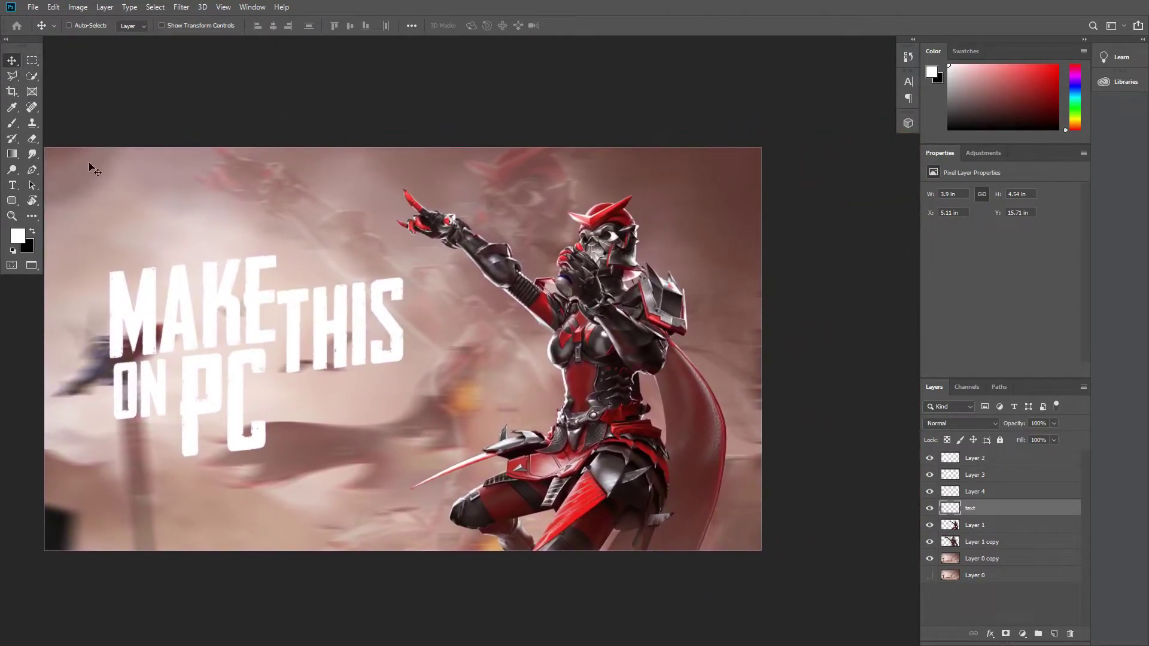
Step: Load the MAKE letter selection for brush colouring, then merge all title word layers
{"action": "left_click", "coordinate": [971, 463]}
{"action": "left_click", "coordinate": [929, 458]}
{"action": "left_click_drag", "start_coordinate": [215, 409], "coordinate": [302, 329]}
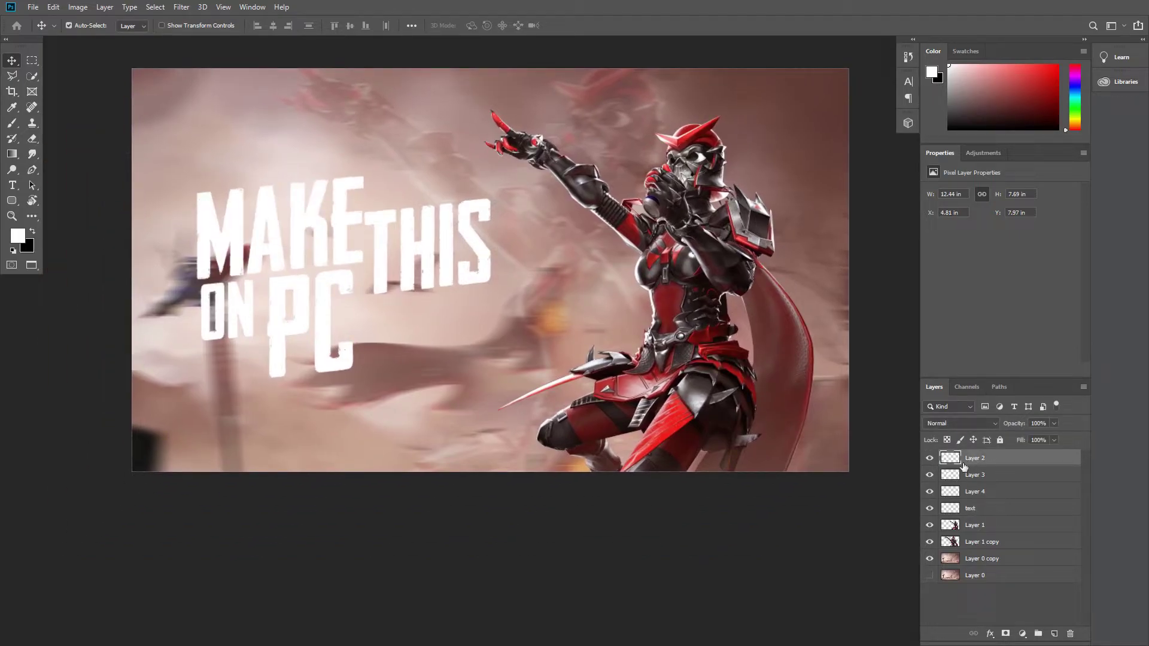
{"action": "scroll", "coordinate": [635, 426], "scroll_direction": "up", "scroll_amount": 2}
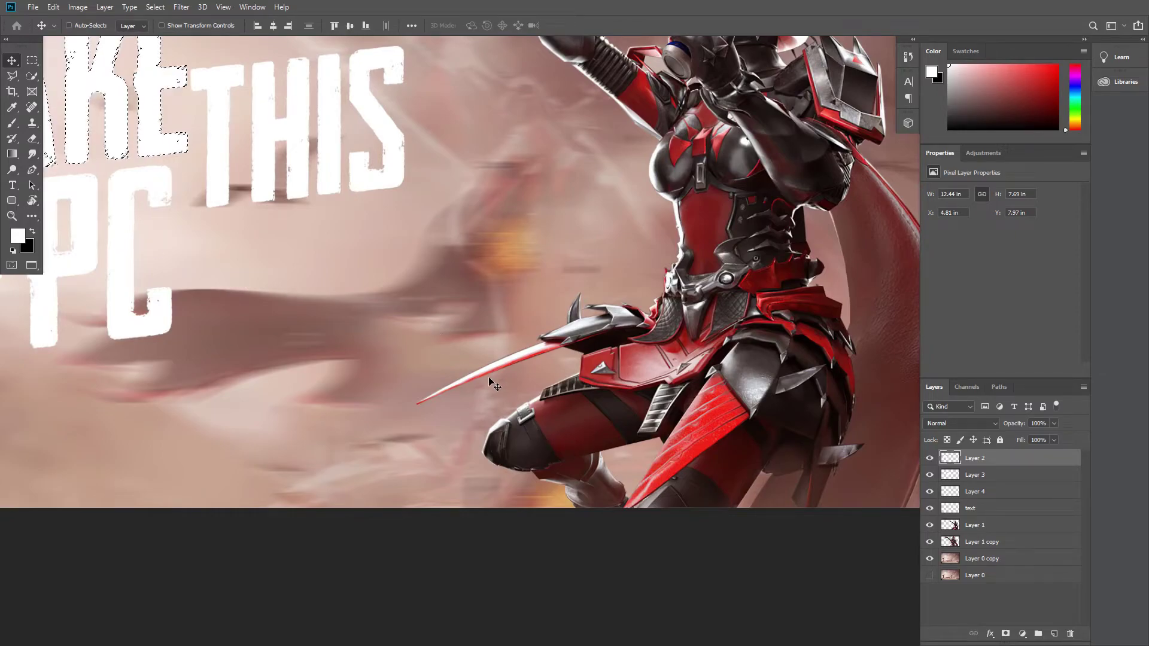
{"action": "key", "text": "b"}
{"action": "left_click_drag", "start_coordinate": [500, 423], "coordinate": [561, 417]}
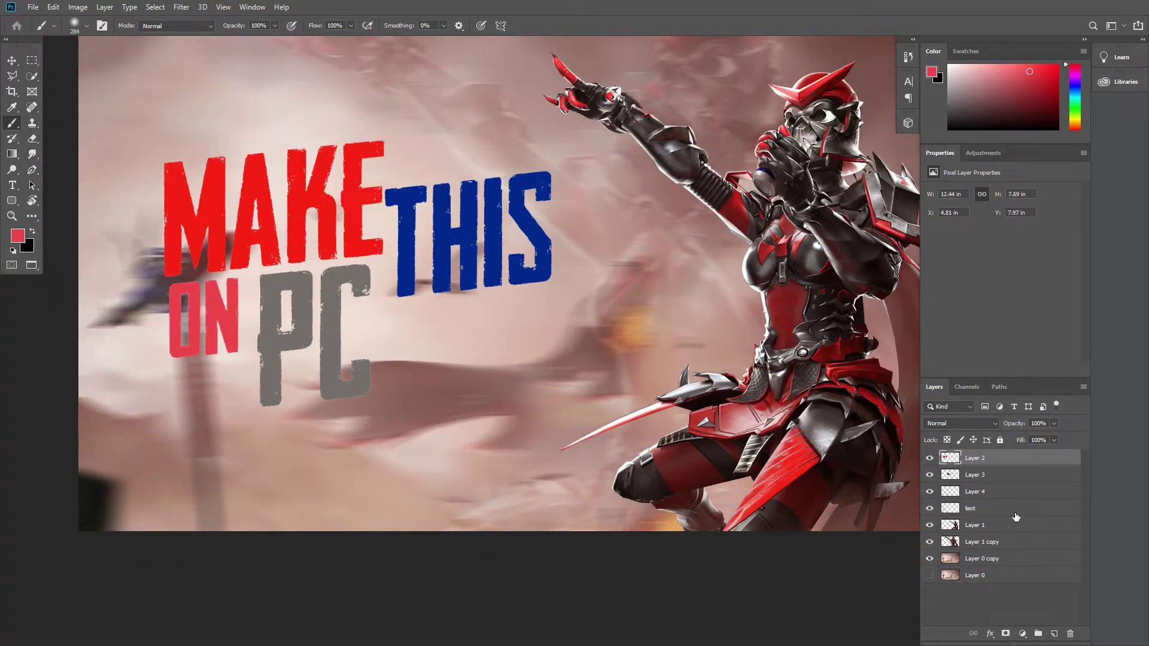
{"action": "left_click", "coordinate": [1016, 516], "text": "shift"}
{"action": "key", "text": "ctrl+e"}
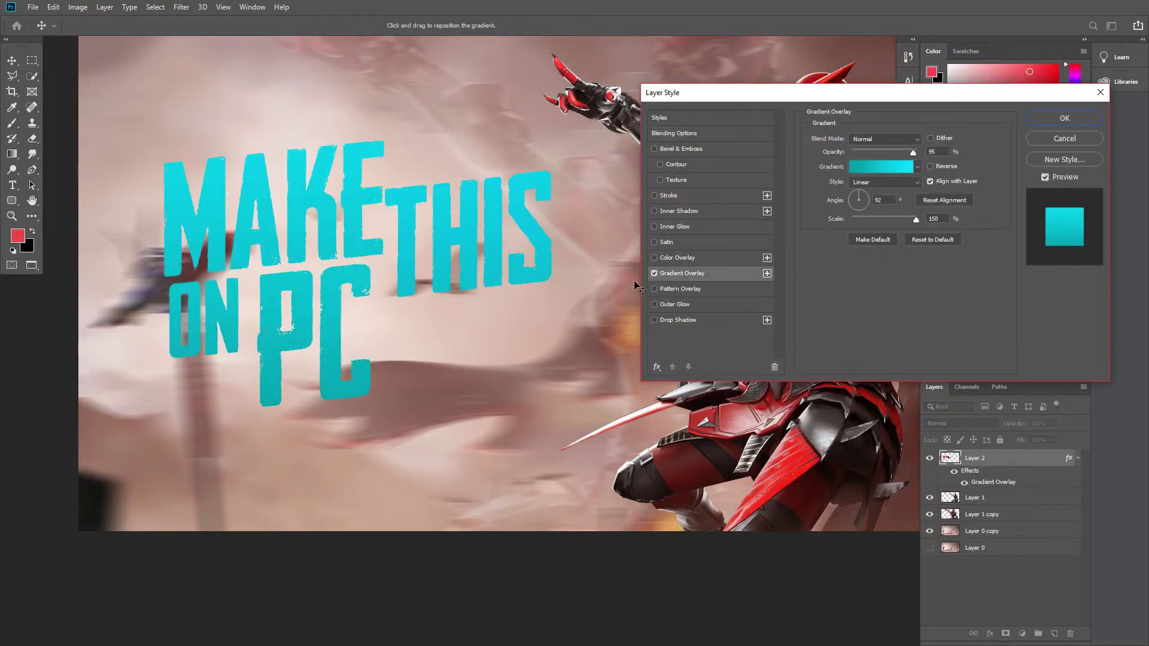
Step: Remove the gradient overlay and add an inner shadow at 35% opacity with smaller size
{"action": "left_click", "coordinate": [654, 273]}
{"action": "left_click", "coordinate": [655, 211]}
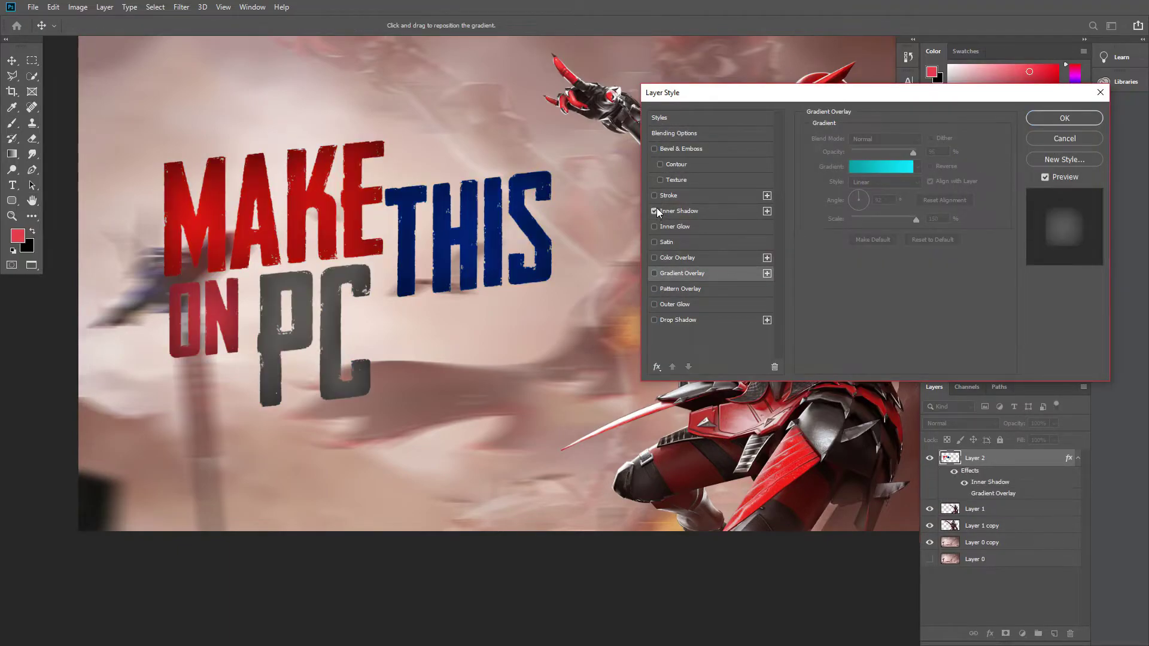
{"action": "left_click", "coordinate": [677, 211]}
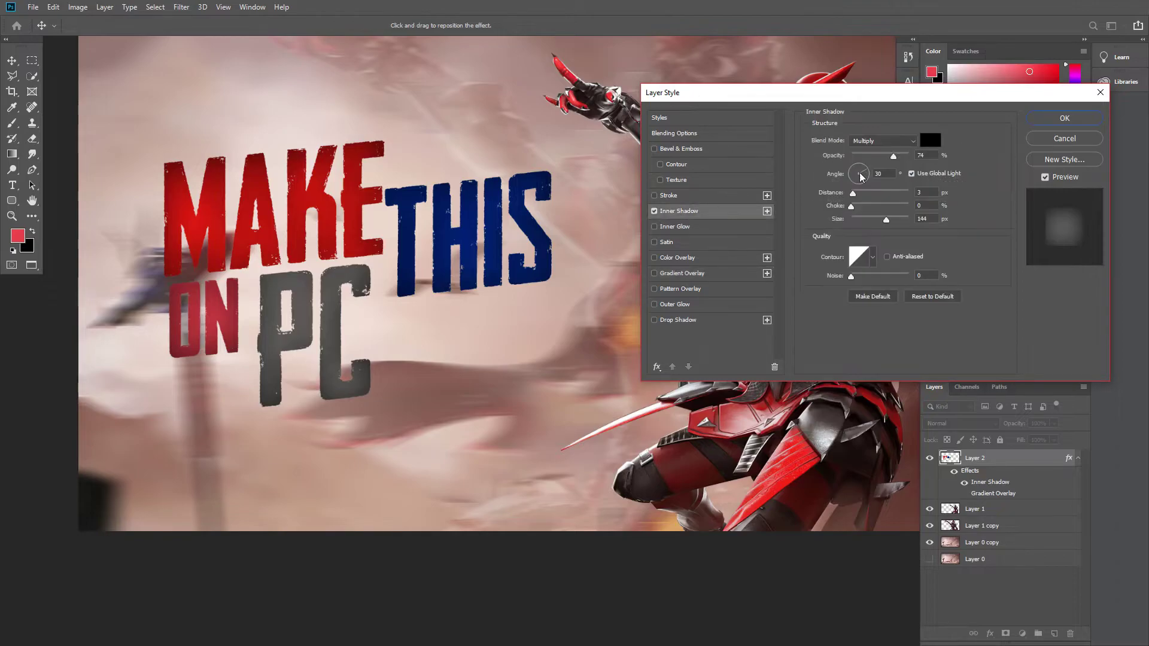
{"action": "left_click", "coordinate": [942, 298]}
{"action": "mouse_move", "coordinate": [852, 220]}
{"action": "left_mouse_down"}
{"action": "mouse_move", "coordinate": [890, 222]}
{"action": "mouse_move", "coordinate": [865, 220]}
{"action": "left_mouse_up"}
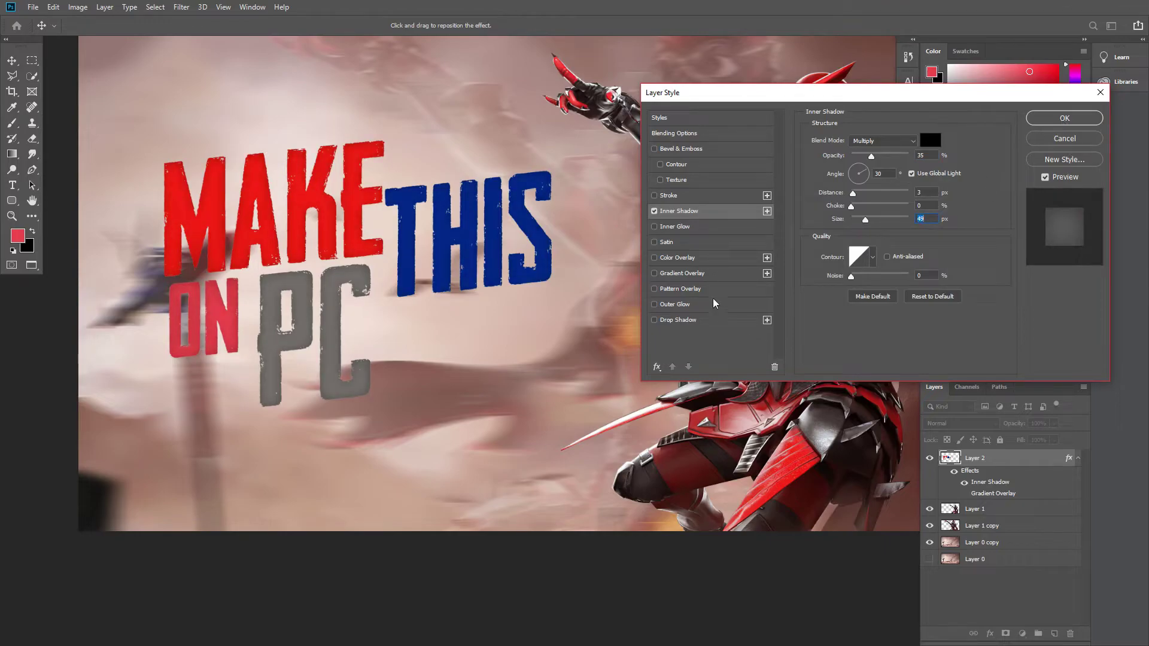
Step: Add a 35% opacity, size 7 drop shadow and confirm the layer style
{"action": "left_click", "coordinate": [712, 319]}
{"action": "left_click", "coordinate": [932, 306]}
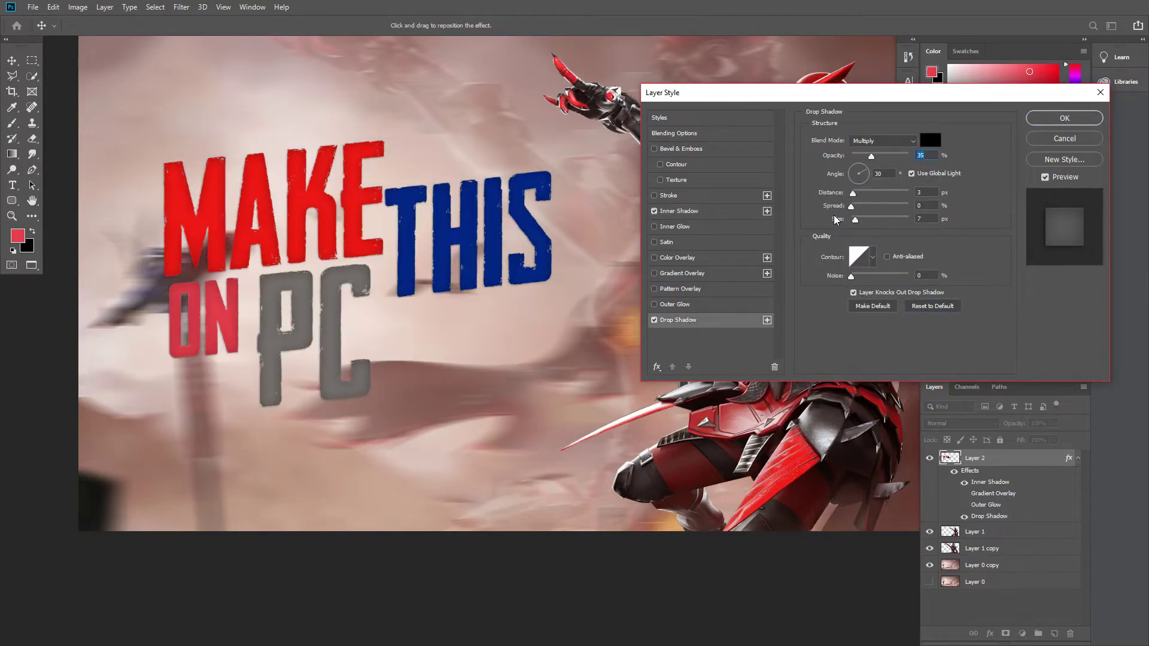
{"action": "left_click_drag", "start_coordinate": [854, 220], "coordinate": [868, 222]}
{"action": "left_click", "coordinate": [1065, 118]}
Step: Inspect the shadowed title up close, then fit the image to the window
{"action": "left_click", "coordinate": [430, 353], "text": "alt"}
{"action": "left_click", "coordinate": [372, 441]}
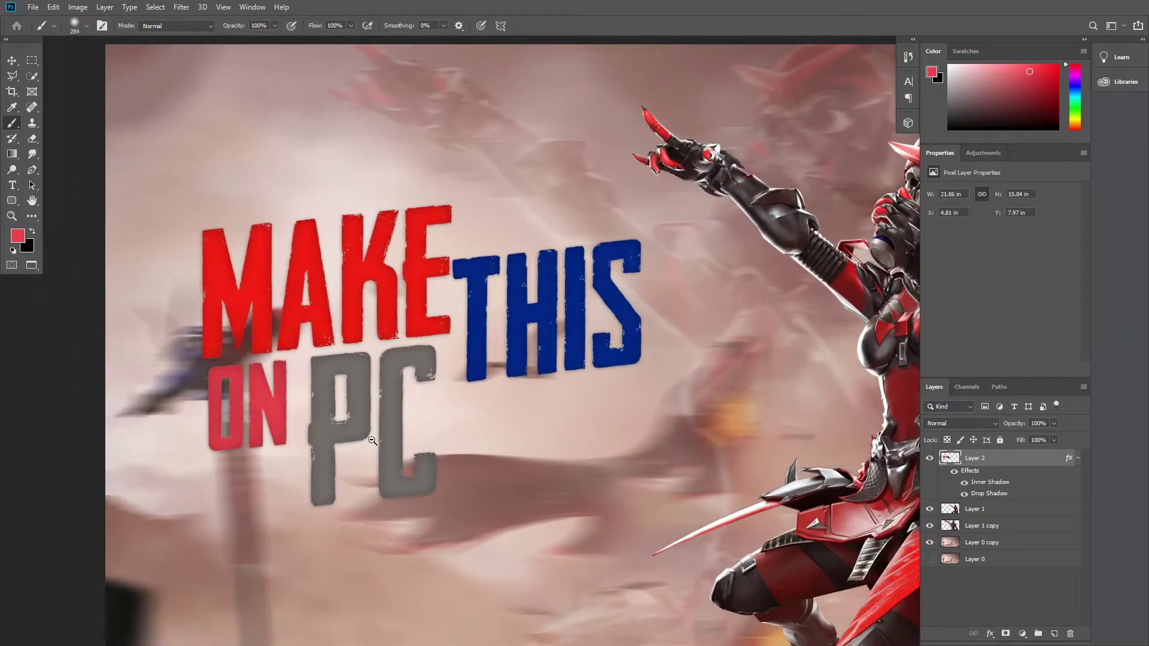
{"action": "key", "text": "ctrl+0"}
{"action": "key", "text": "ctrl+t"}
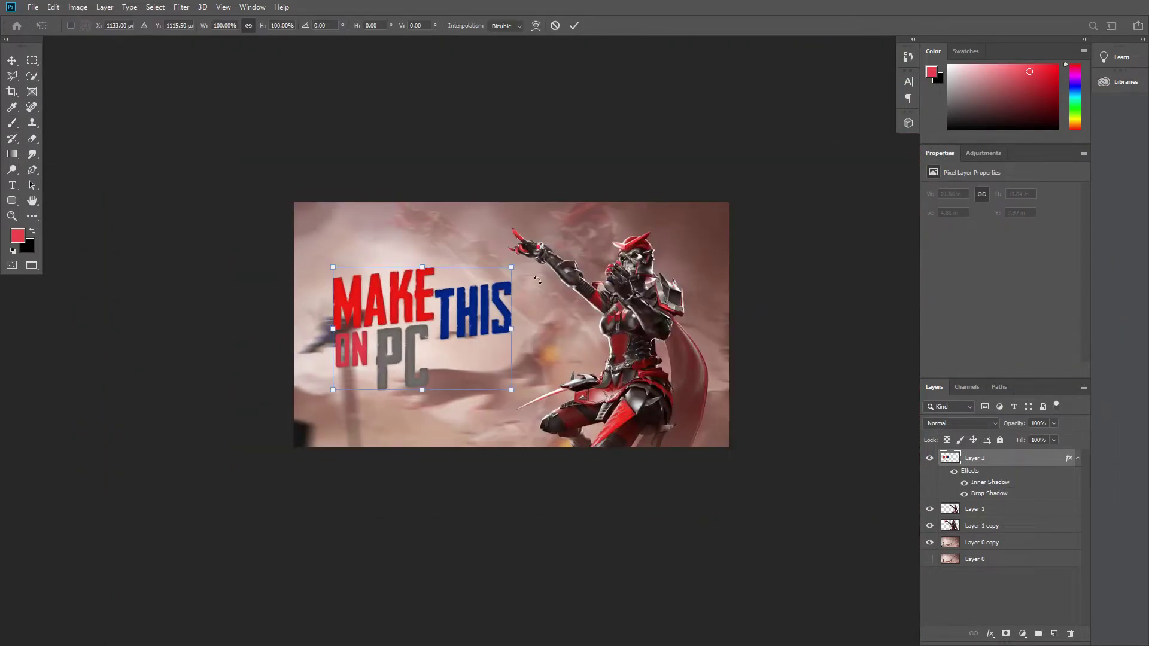
{"action": "key", "text": "Return"}
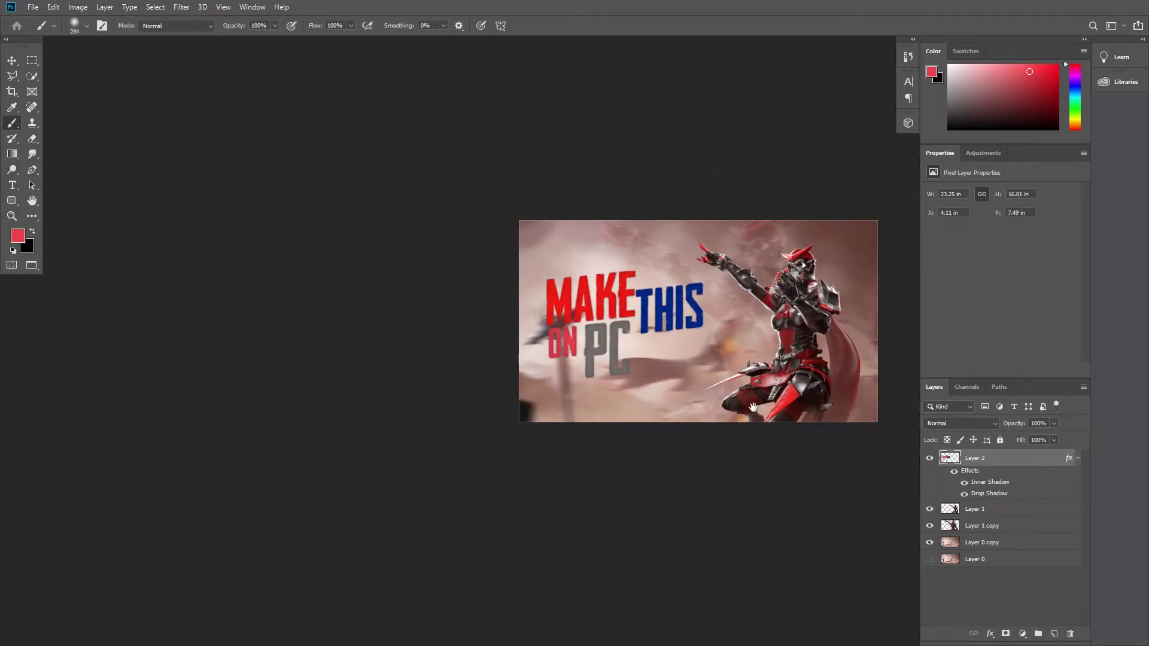
{"action": "left_click_drag", "start_coordinate": [752, 407], "coordinate": [681, 441]}
{"action": "key", "text": "v"}
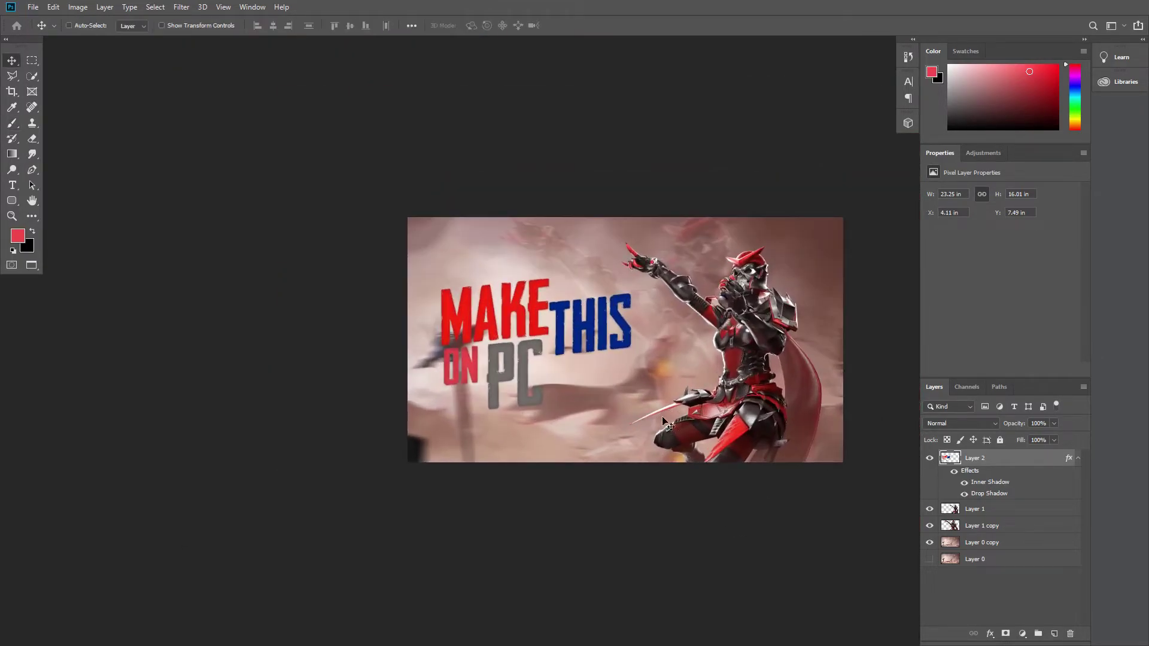
{"action": "scroll", "coordinate": [497, 371], "scroll_direction": "up", "scroll_amount": 3}
{"action": "scroll", "coordinate": [497, 370], "scroll_direction": "up", "scroll_amount": 2}
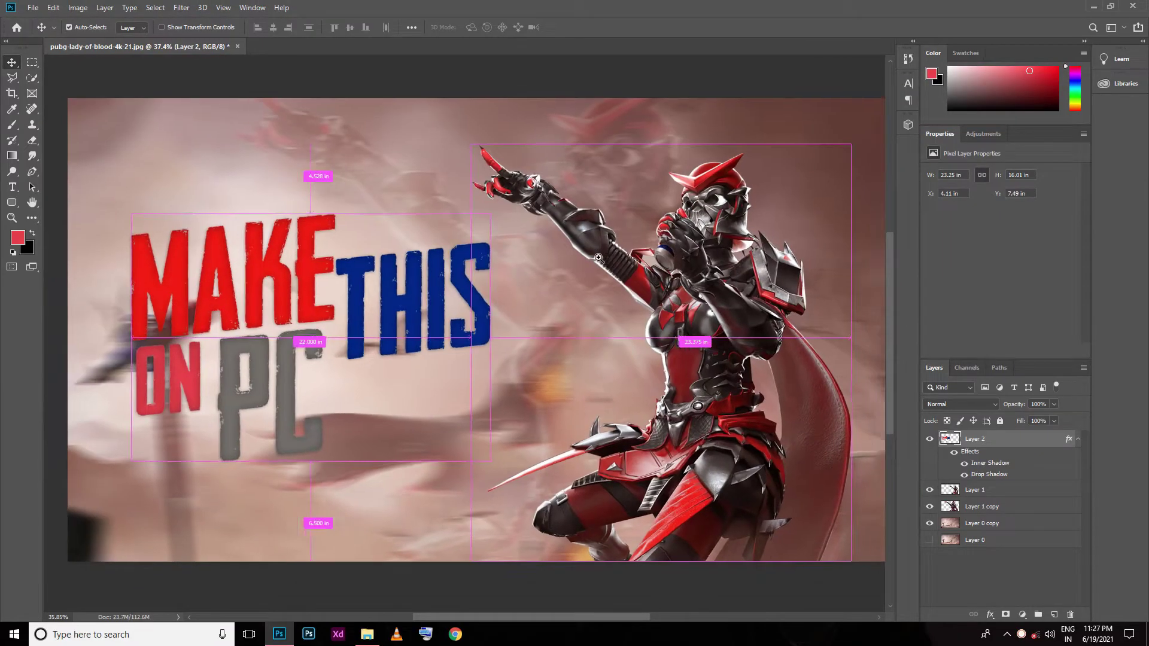
Step: Nudge the title and place dust.png on the canvas, enlarged beside THIS
{"action": "left_click_drag", "start_coordinate": [371, 270], "coordinate": [392, 272]}
{"action": "key", "text": "alt+Tab"}
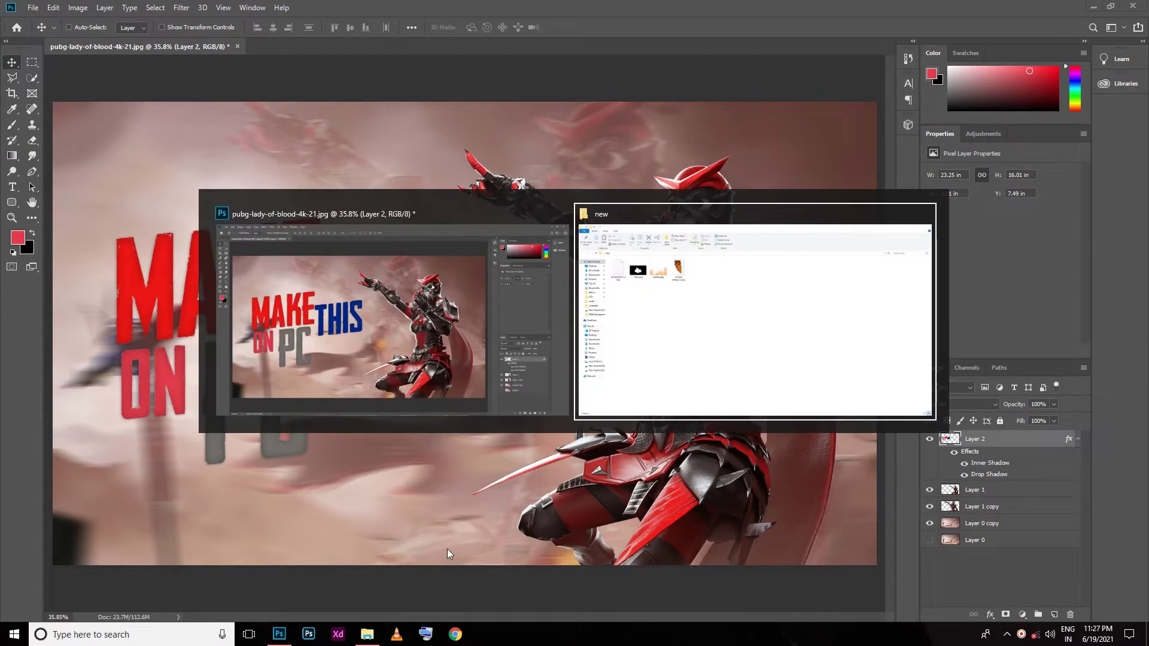
{"action": "mouse_move", "coordinate": [192, 148]}
{"action": "left_mouse_down"}
{"action": "mouse_move", "coordinate": [440, 508]}
{"action": "mouse_move", "coordinate": [676, 207]}
{"action": "mouse_move", "coordinate": [832, 120]}
{"action": "left_mouse_up"}
{"action": "key", "text": "Return"}
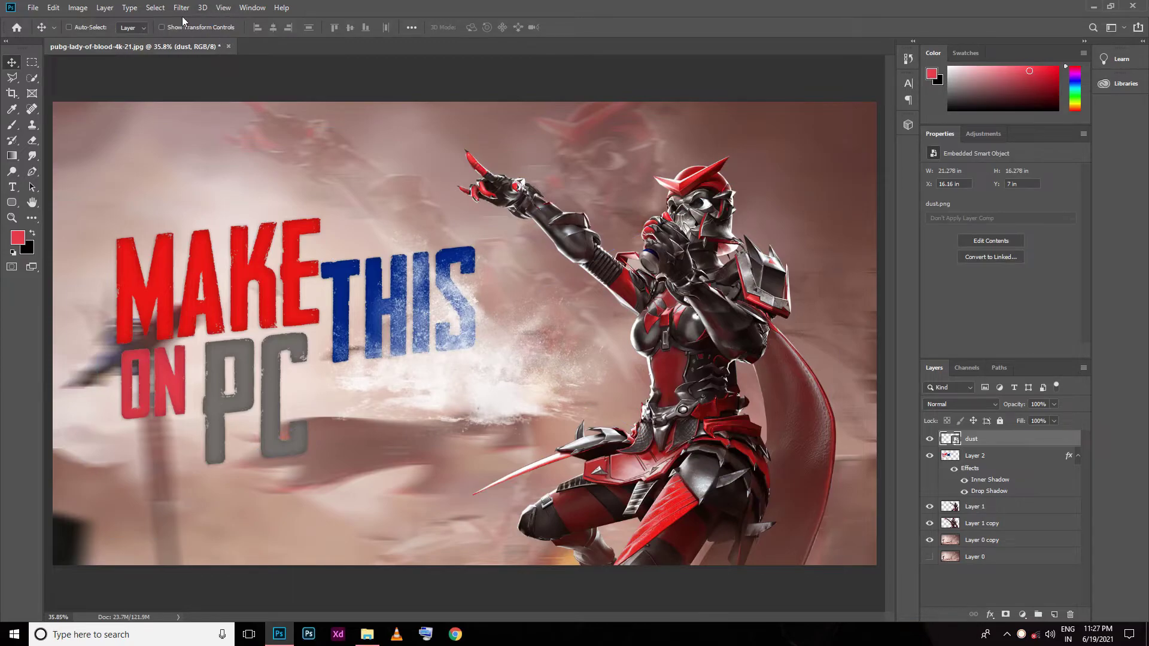
Step: Add a new empty layer above the dust and sample a red colour from the artwork
{"action": "key", "text": "ctrl+shift+alt+n"}
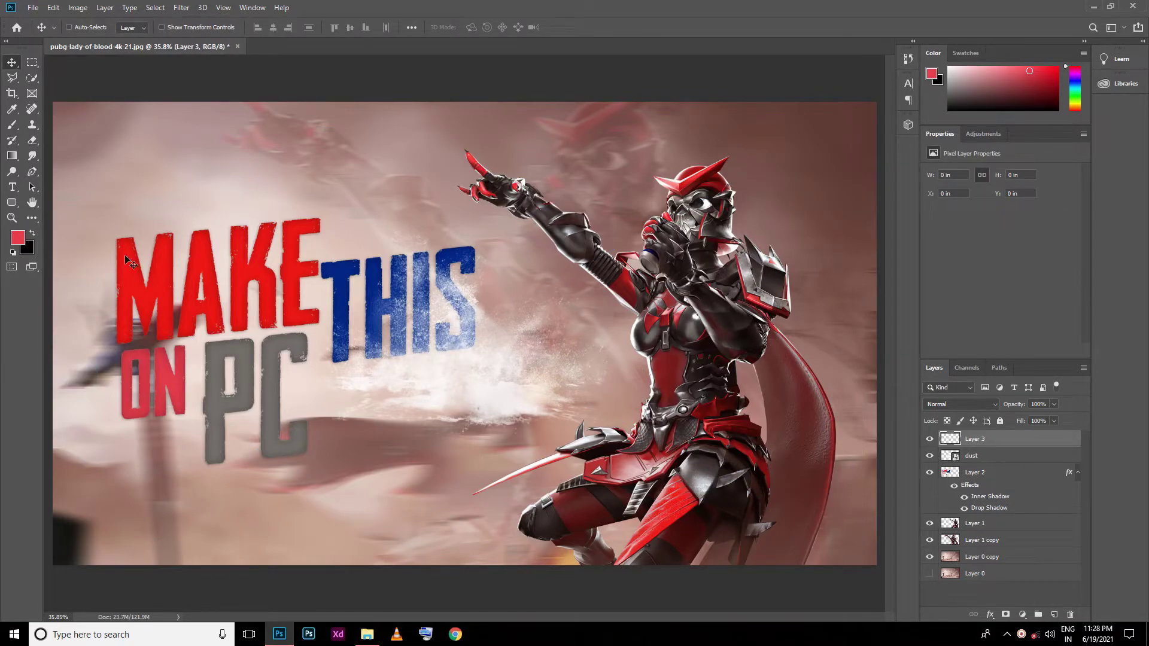
{"action": "key", "text": "b"}
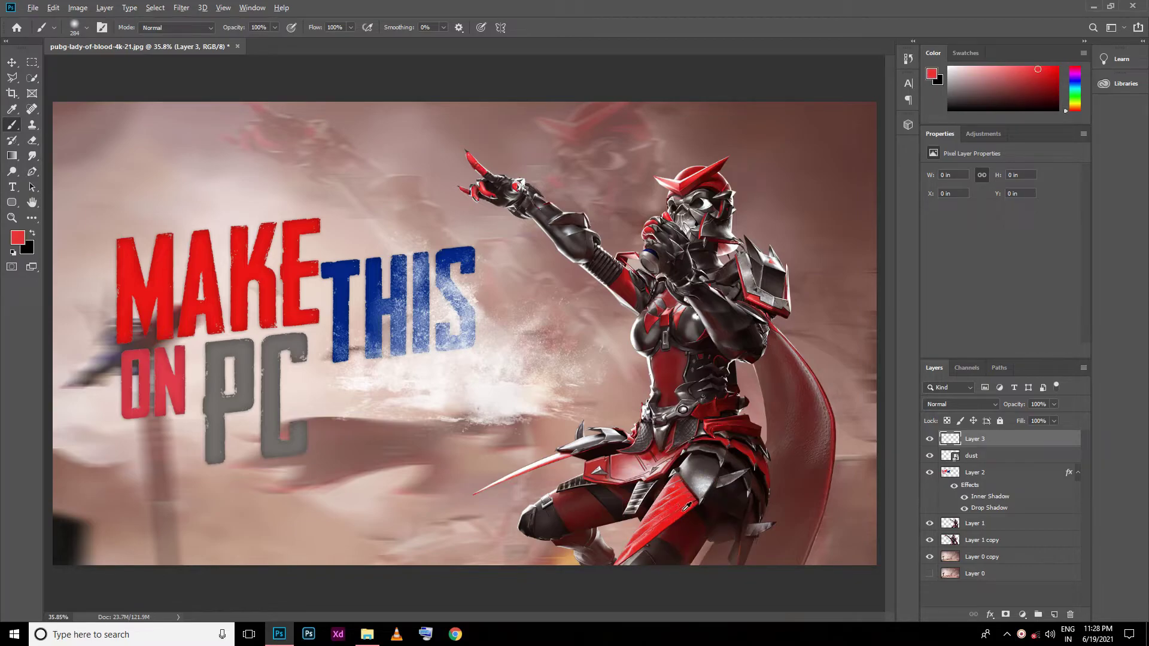
{"action": "left_click", "coordinate": [679, 502], "text": "alt"}
Step: Fill Layer 3 dark red, clip it to the dust, merge, and move it enlarged toward the legs
{"action": "left_click", "coordinate": [10, 64]}
{"action": "key", "text": "alt+BackSpace"}
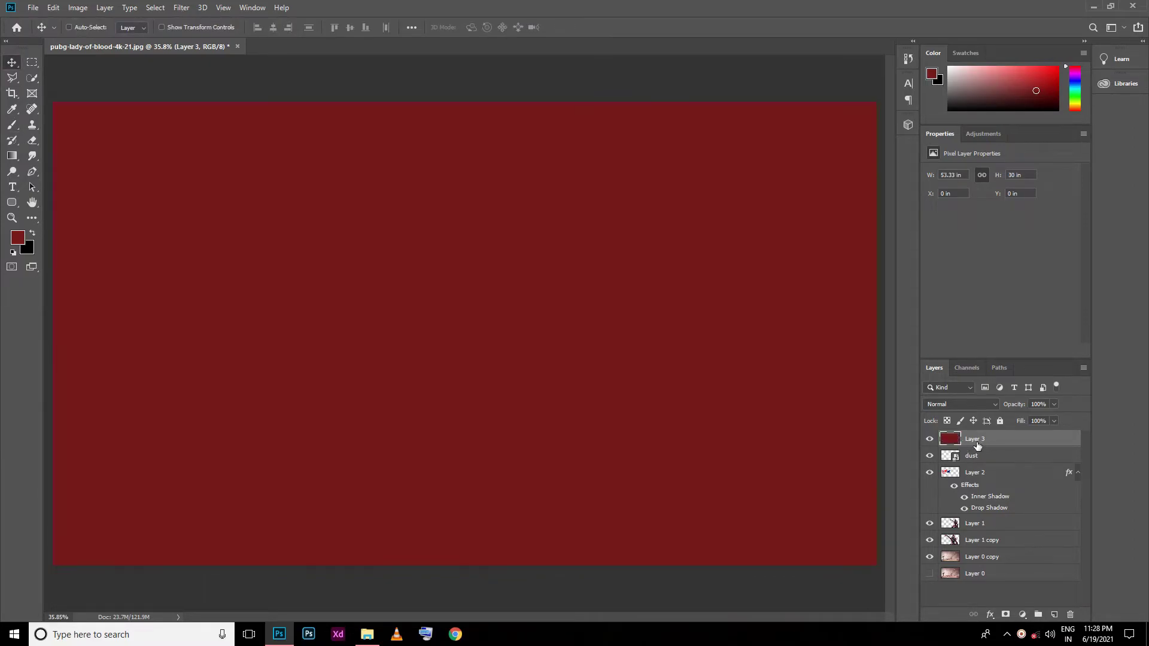
{"action": "left_click", "coordinate": [979, 447], "text": "alt"}
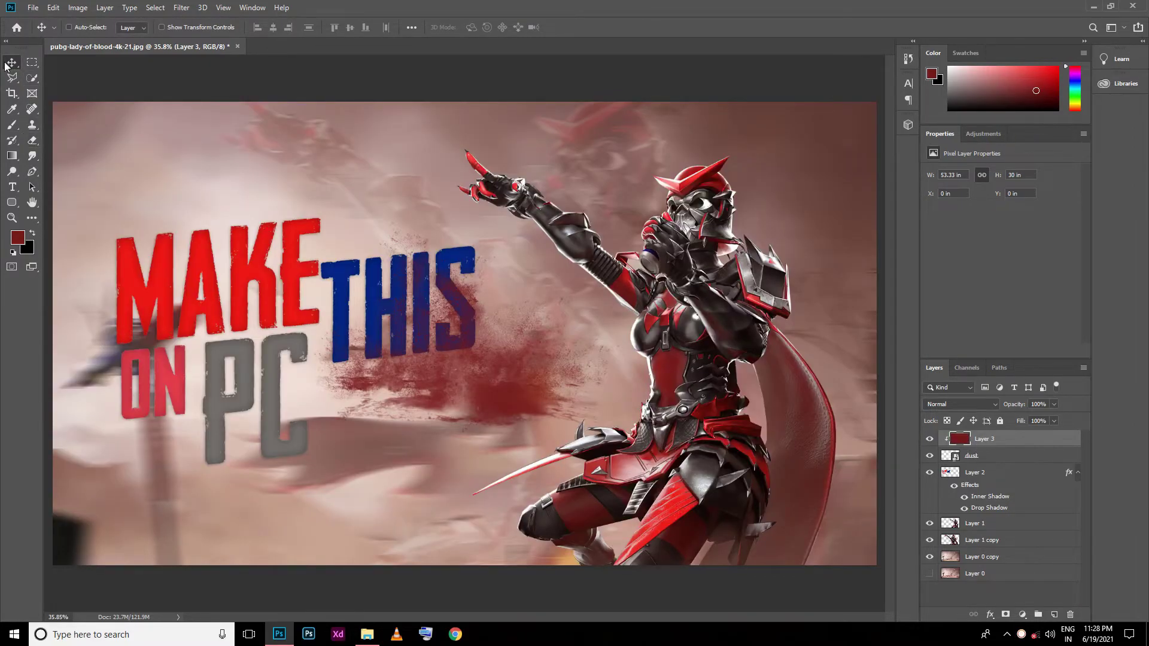
{"action": "key", "text": "ctrl+e"}
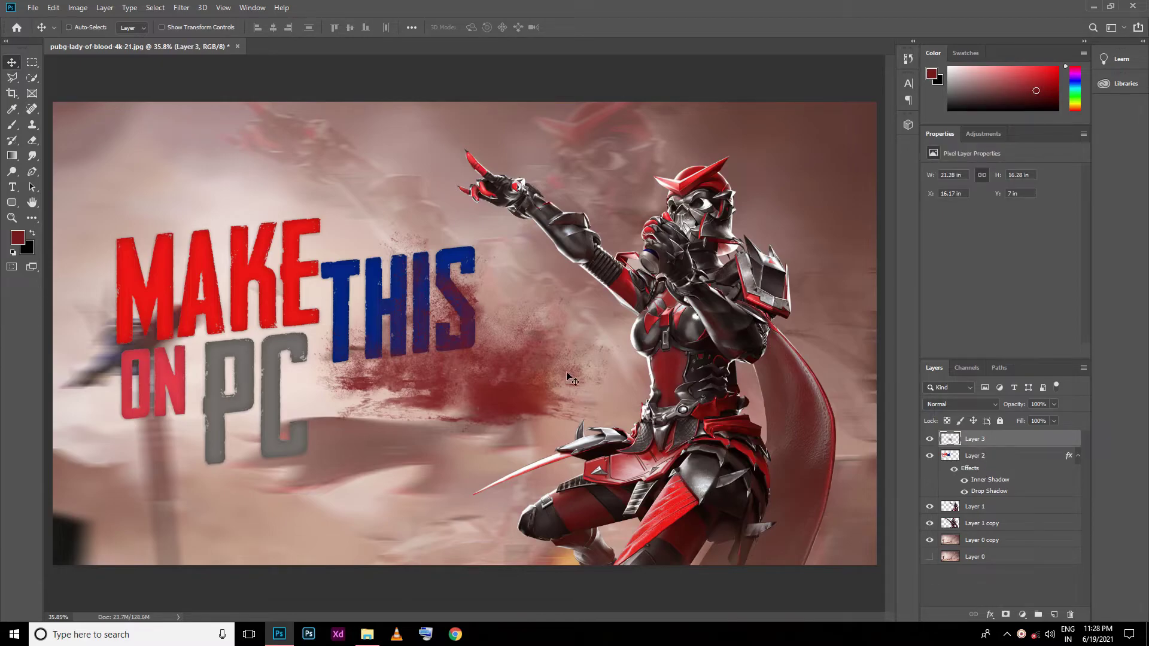
{"action": "key", "text": "ctrl+t"}
{"action": "left_click_drag", "start_coordinate": [467, 335], "coordinate": [617, 504]}
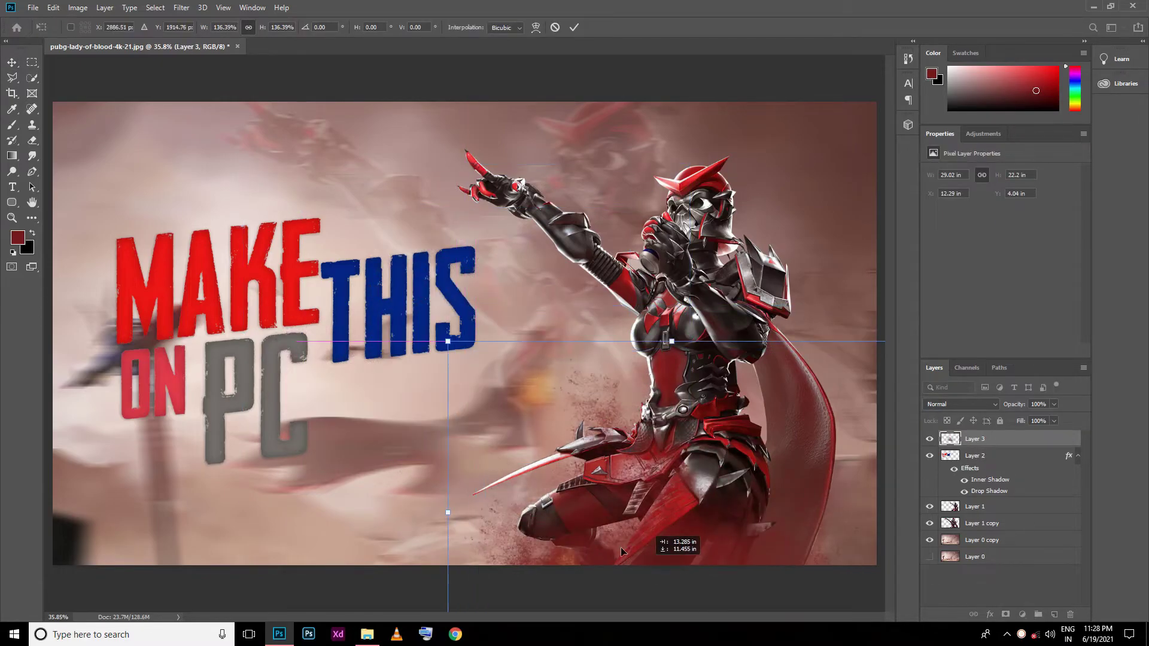
{"action": "mouse_move", "coordinate": [784, 383]}
{"action": "left_mouse_down"}
{"action": "mouse_move", "coordinate": [814, 376]}
{"action": "mouse_move", "coordinate": [793, 359]}
{"action": "left_mouse_up"}
Step: Finish rotating and placing the red smoke, then blend it as Linear Dodge (Add)
{"action": "left_click_drag", "start_coordinate": [442, 344], "coordinate": [426, 368]}
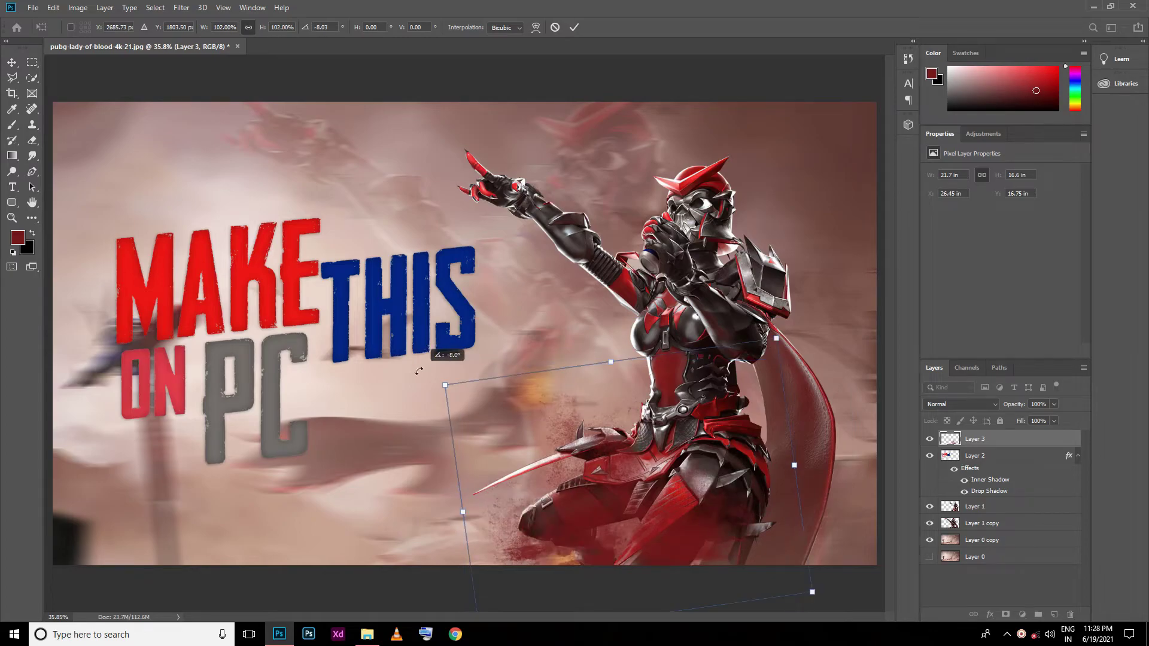
{"action": "left_click_drag", "start_coordinate": [709, 550], "coordinate": [732, 576]}
{"action": "key", "text": "Return"}
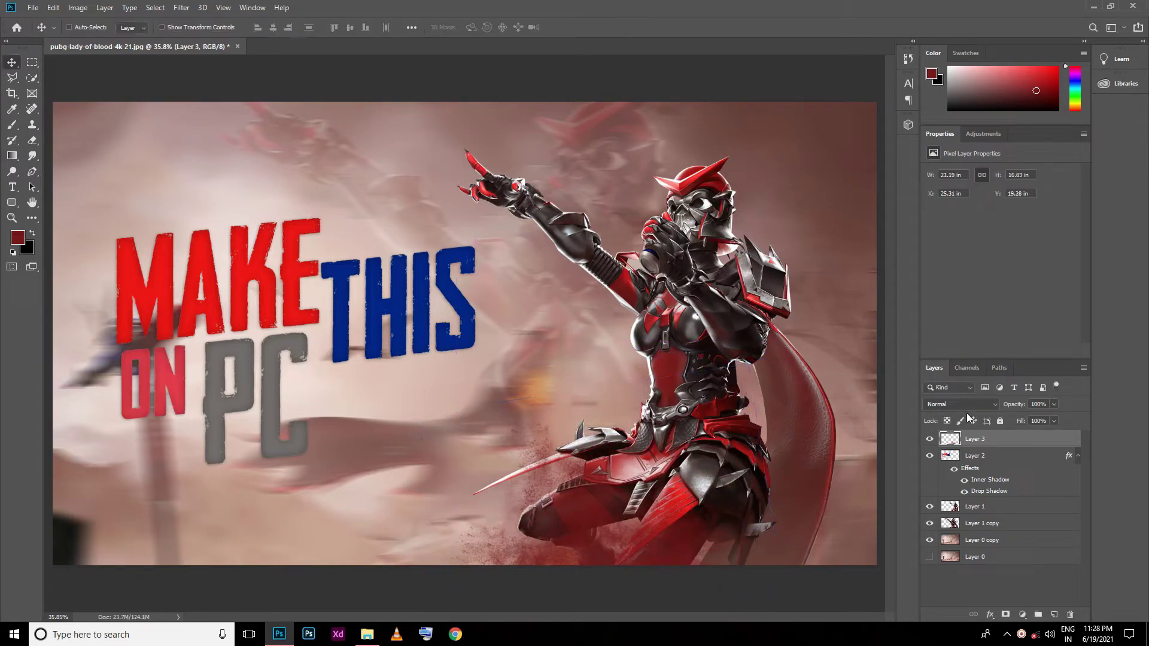
{"action": "left_click", "coordinate": [961, 404]}
{"action": "left_click", "coordinate": [960, 442]}
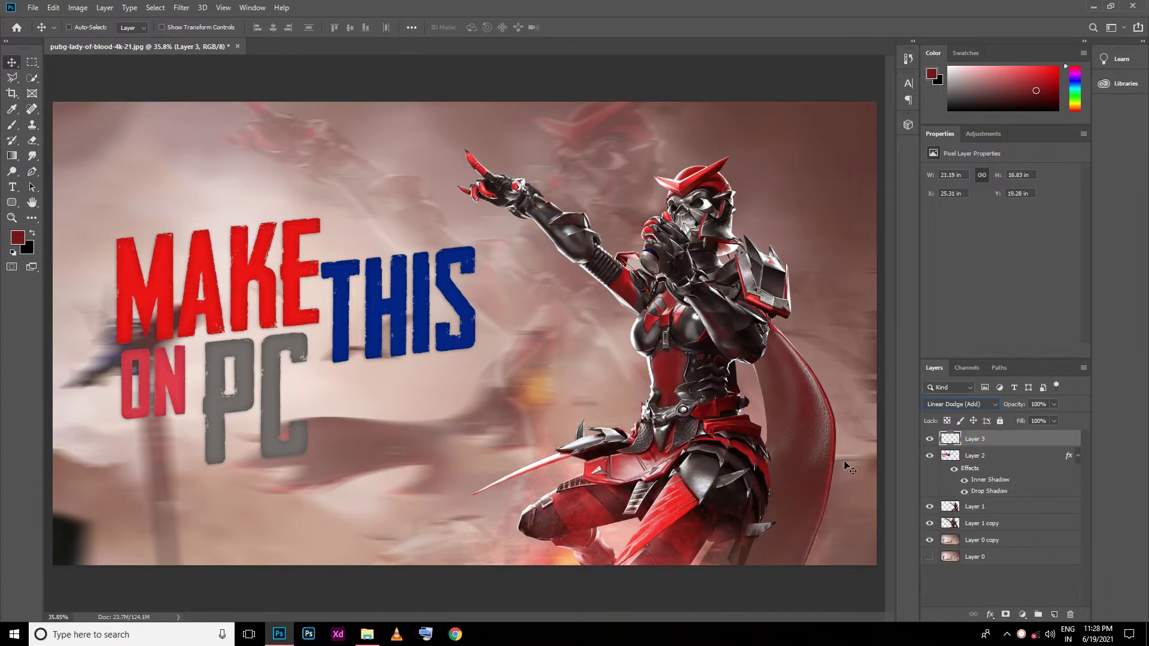
Step: Duplicate the smoke, rotating the copy clockwise and moving it lower right
{"action": "left_click_drag", "start_coordinate": [694, 537], "coordinate": [766, 542]}
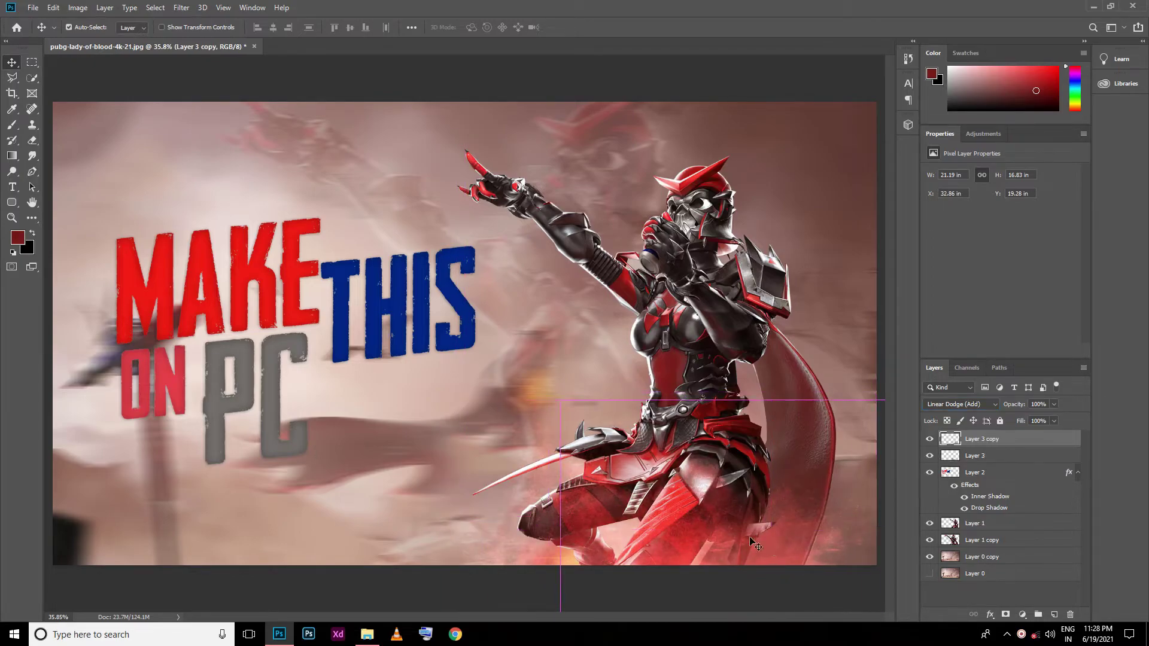
{"action": "key", "text": "ctrl+t"}
{"action": "left_click_drag", "start_coordinate": [552, 383], "coordinate": [656, 315]}
{"action": "mouse_move", "coordinate": [560, 535]}
{"action": "left_mouse_down"}
{"action": "mouse_move", "coordinate": [698, 551]}
{"action": "mouse_move", "coordinate": [638, 539]}
{"action": "left_mouse_up"}
{"action": "key", "text": "Return"}
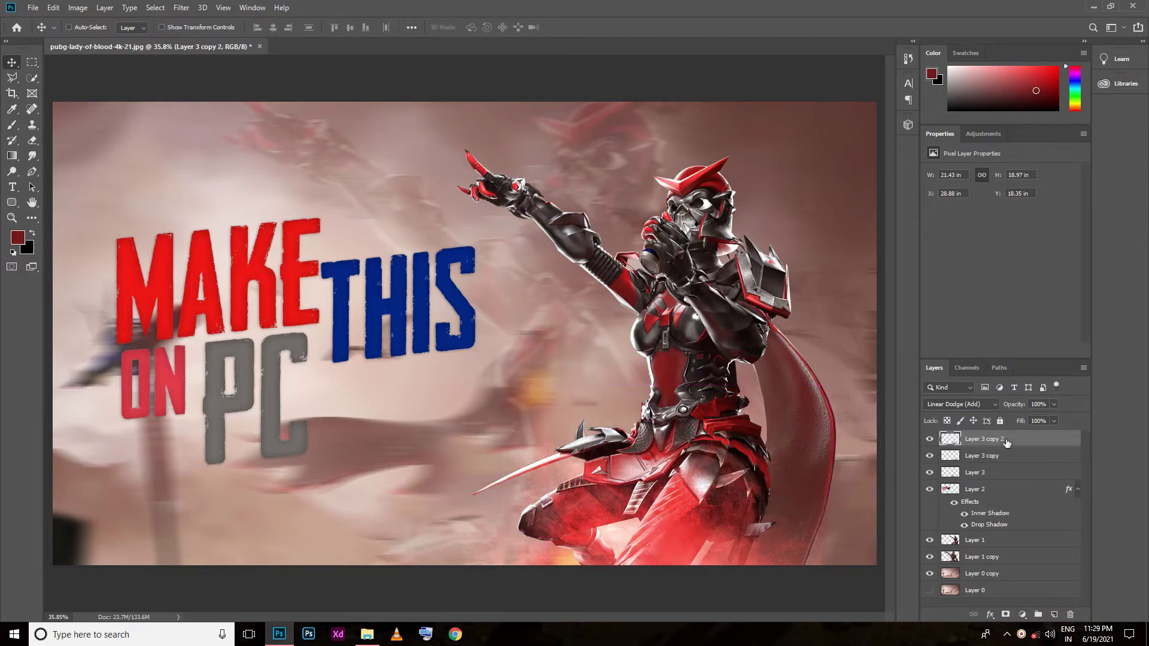
Step: Make a third smoke copy shifted left and enlarge it
{"action": "left_click_drag", "start_coordinate": [984, 439], "coordinate": [996, 550]}
{"action": "key", "text": "ctrl+t"}
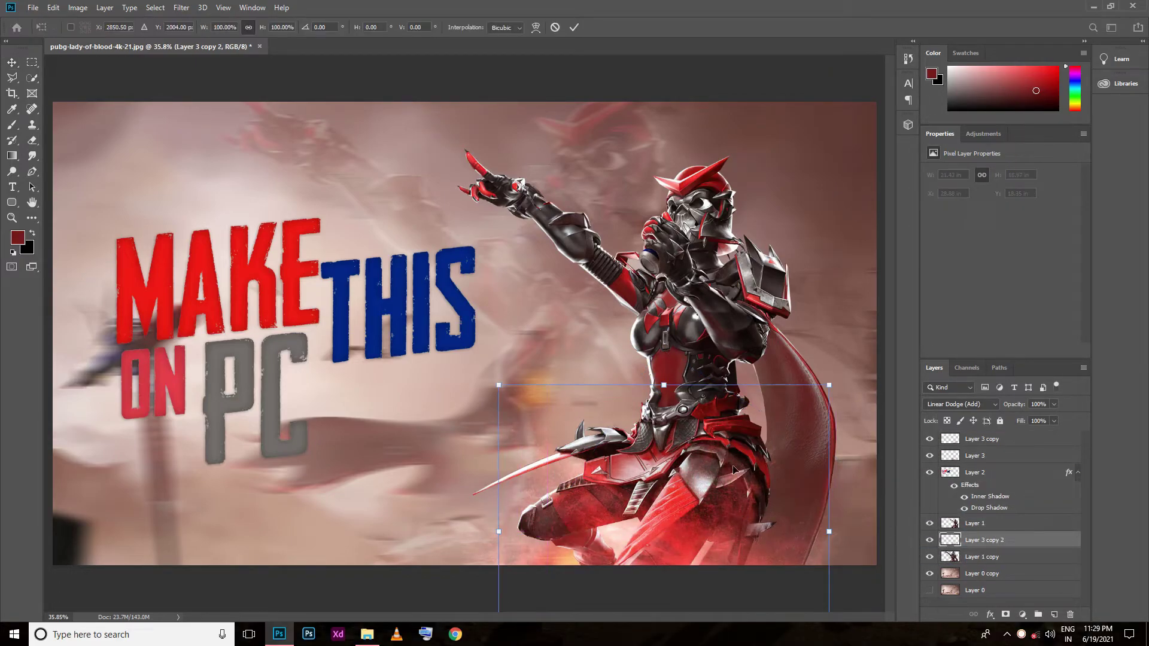
{"action": "left_click_drag", "start_coordinate": [496, 383], "coordinate": [462, 351]}
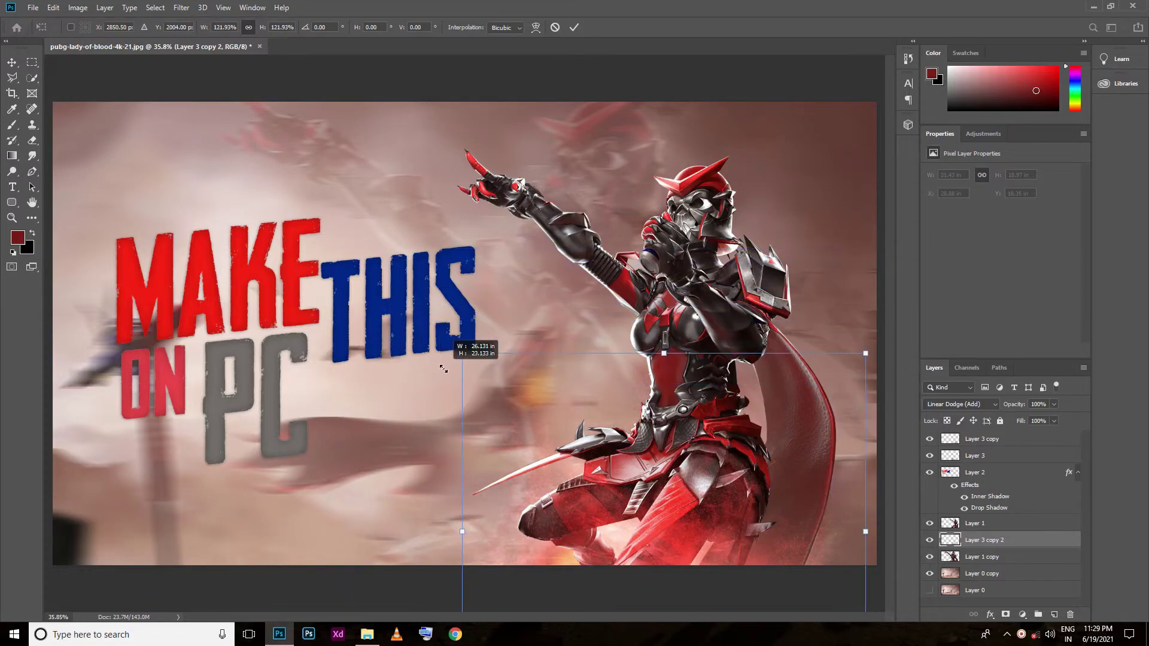
{"action": "key", "text": "Return"}
Step: Set the two top smoke layers to 50% opacity
{"action": "left_click", "coordinate": [984, 456]}
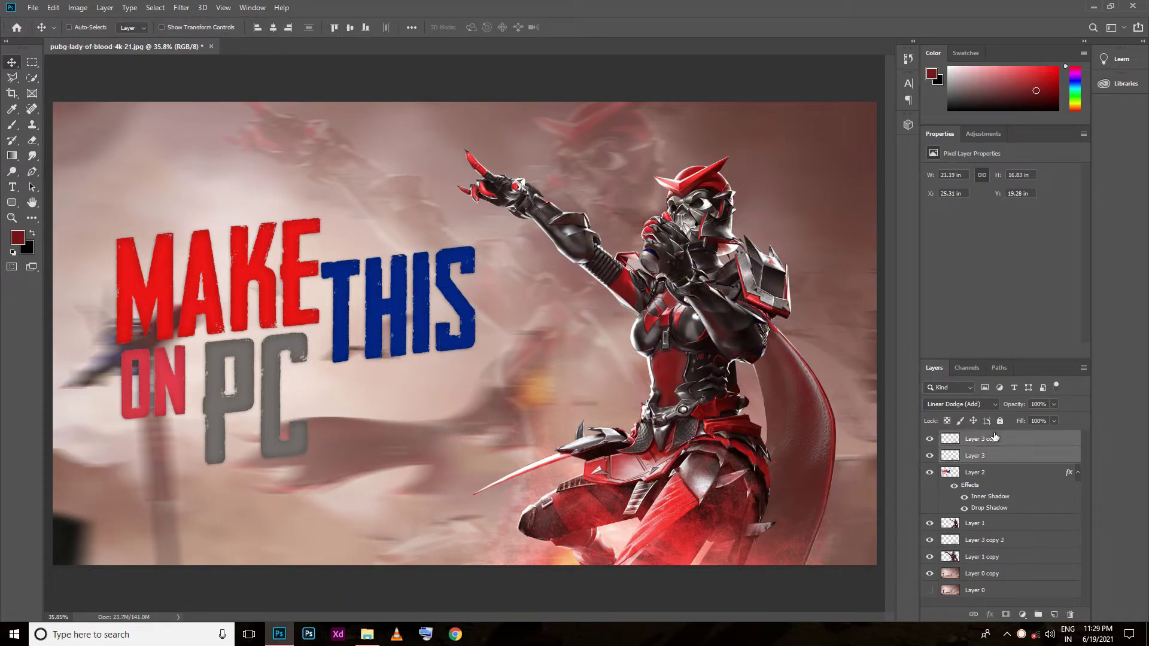
{"action": "key", "text": "Delete"}
{"action": "key", "text": "ctrl+z"}
{"action": "left_click", "coordinate": [988, 438]}
{"action": "type", "text": "50"}
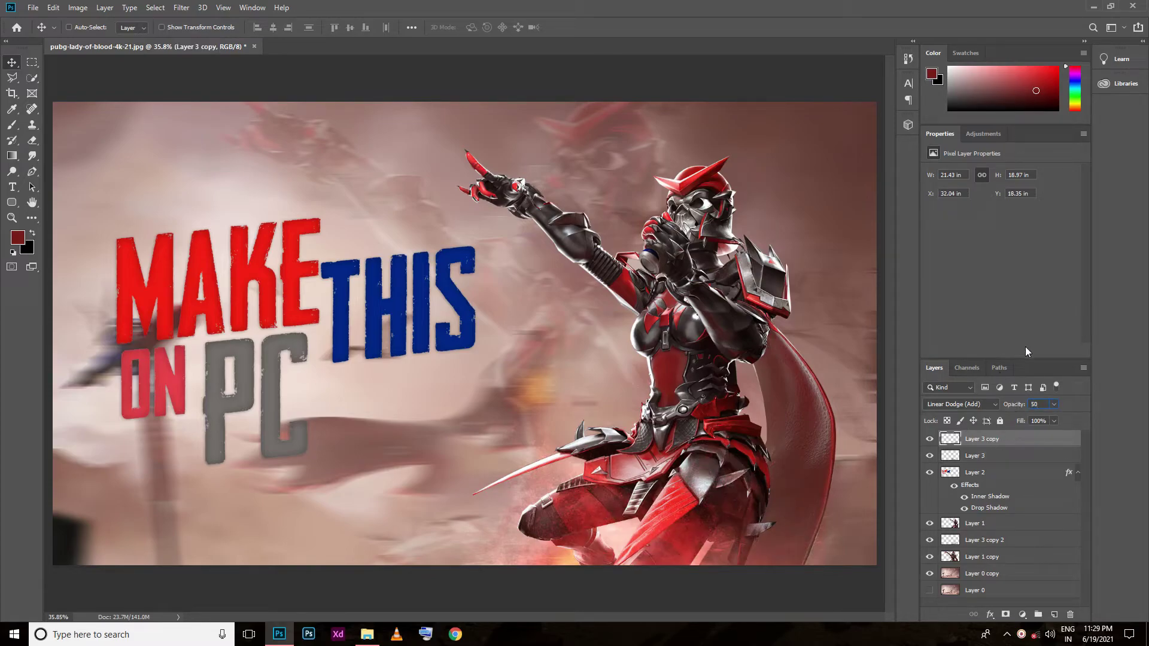
{"action": "key", "text": "alt+bracketleft"}
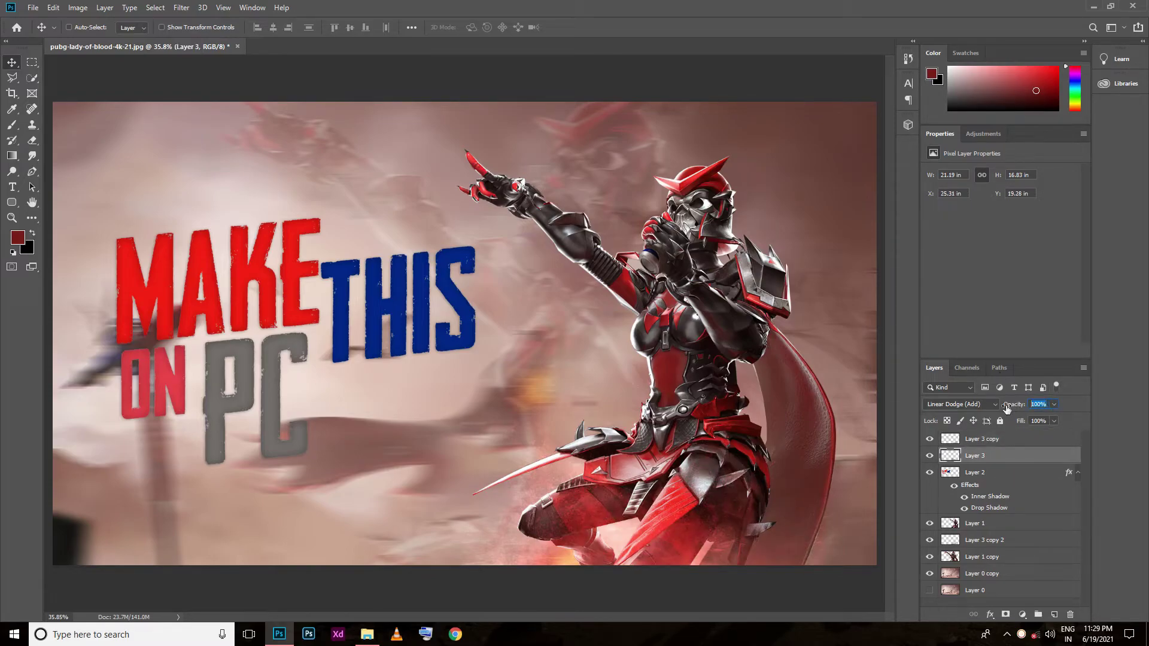
{"action": "type", "text": "50"}
Step: Toggle the two top smoke layers off and on to compare the effect
{"action": "scroll", "coordinate": [465, 333], "scroll_direction": "down", "scroll_amount": 3}
{"action": "scroll", "coordinate": [464, 333], "scroll_direction": "up", "scroll_amount": 5}
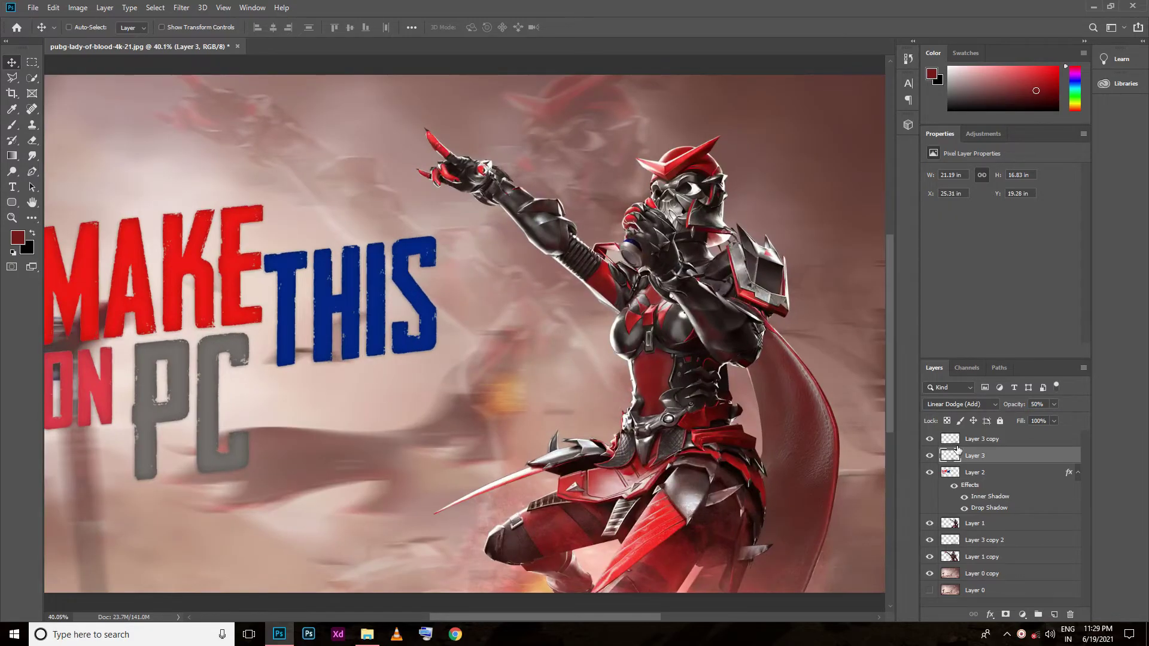
{"action": "left_click", "coordinate": [982, 439]}
{"action": "left_click", "coordinate": [929, 439]}
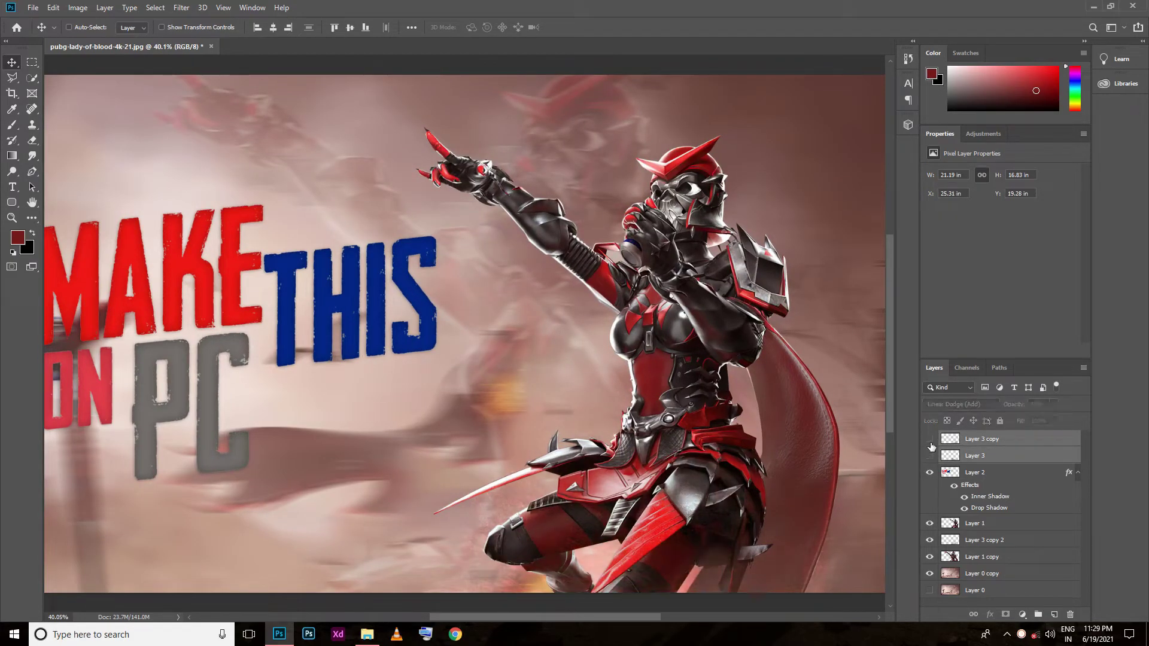
{"action": "left_click", "coordinate": [929, 439]}
{"action": "scroll", "coordinate": [429, 495], "scroll_direction": "down", "scroll_amount": 3}
{"action": "scroll", "coordinate": [443, 353], "scroll_direction": "up", "scroll_amount": 2}
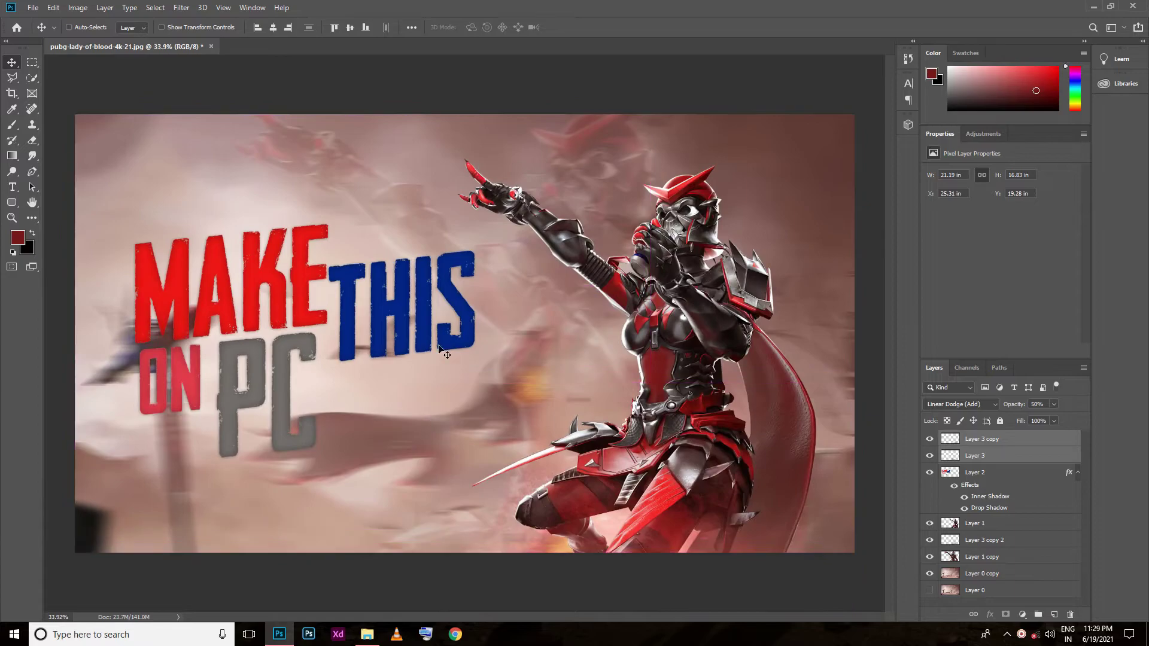
{"action": "scroll", "coordinate": [269, 287], "scroll_direction": "up", "scroll_amount": 1}
{"action": "scroll", "coordinate": [269, 287], "scroll_direction": "up", "scroll_amount": 1}
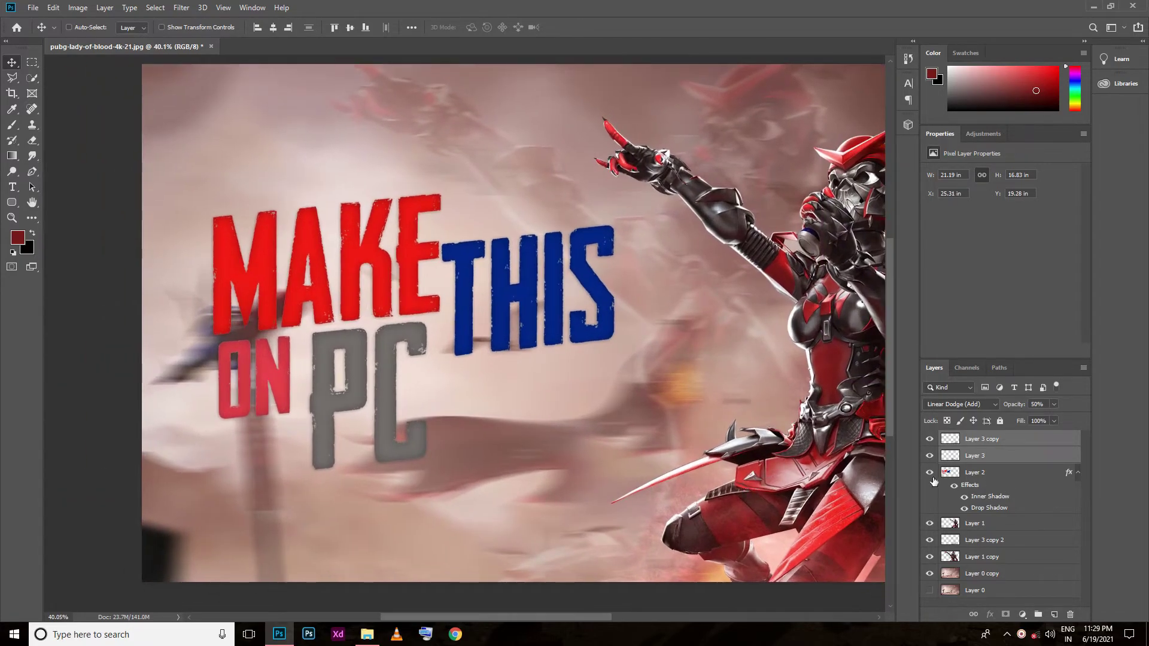
Step: Stroke the title selection on new Layer 4 with a 5 px grey outside stroke, then deselect
{"action": "left_click", "coordinate": [948, 473], "text": "ctrl"}
{"action": "left_click", "coordinate": [1055, 615]}
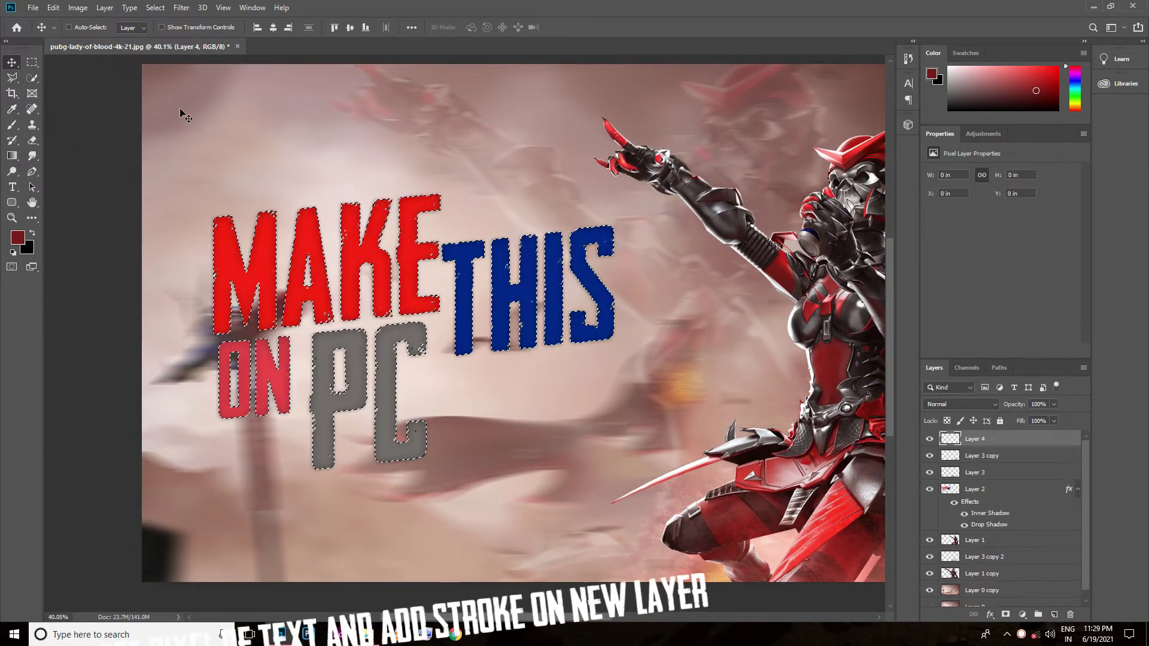
{"action": "left_click", "coordinate": [53, 8]}
{"action": "left_click", "coordinate": [74, 206]}
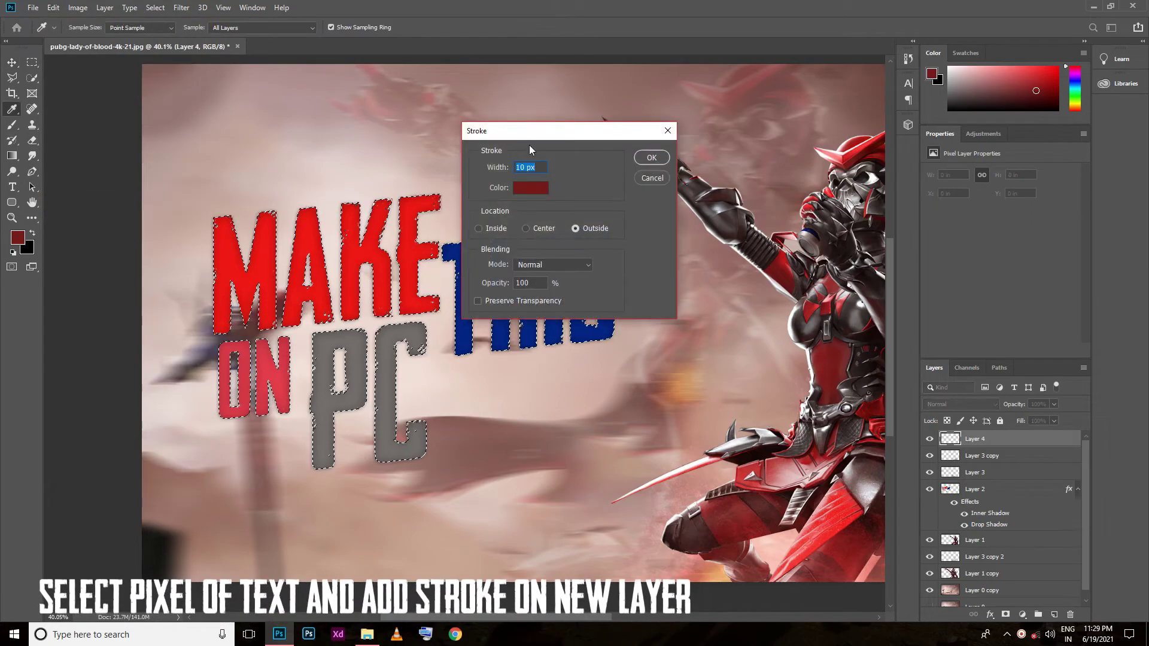
{"action": "left_click", "coordinate": [530, 187]}
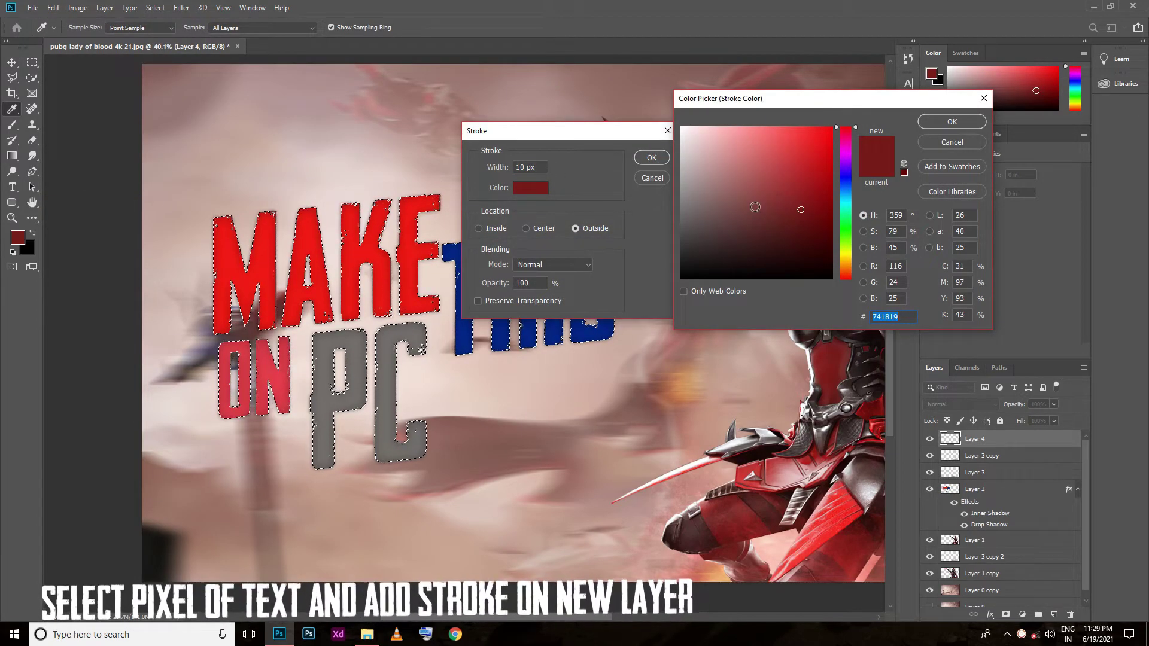
{"action": "mouse_move", "coordinate": [755, 206]}
{"action": "left_mouse_down"}
{"action": "mouse_move", "coordinate": [634, 221]}
{"action": "mouse_move", "coordinate": [838, 123]}
{"action": "left_mouse_up"}
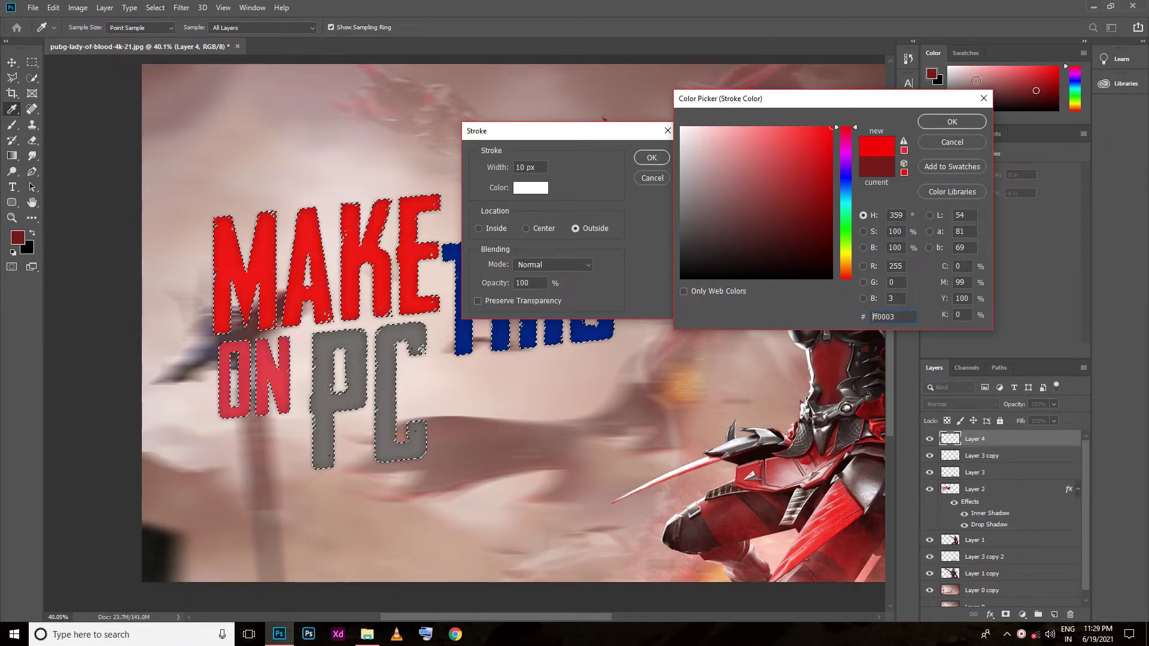
{"action": "left_click", "coordinate": [1047, 85]}
{"action": "left_click", "coordinate": [931, 121]}
{"action": "left_click", "coordinate": [514, 171]}
{"action": "type", "text": "5"}
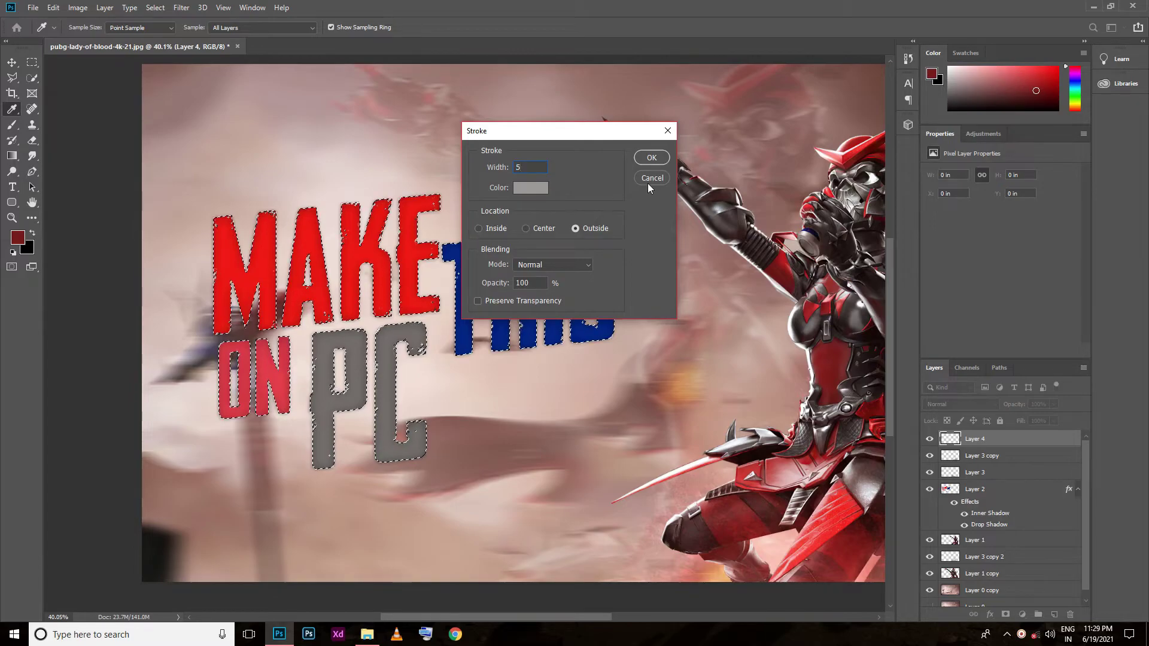
{"action": "left_click", "coordinate": [650, 158]}
{"action": "key", "text": "ctrl+d"}
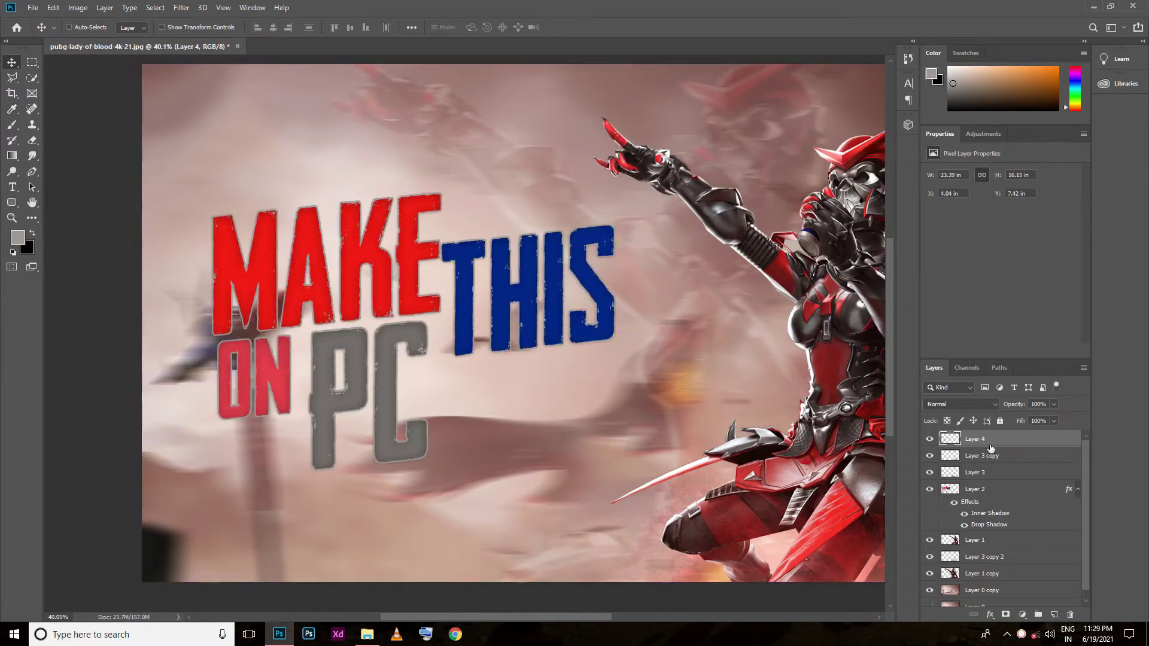
Step: Free-transform the outlined title so it is enlarged well beyond the canvas
{"action": "key", "text": "ctrl+t"}
{"action": "key", "text": "ctrl+0"}
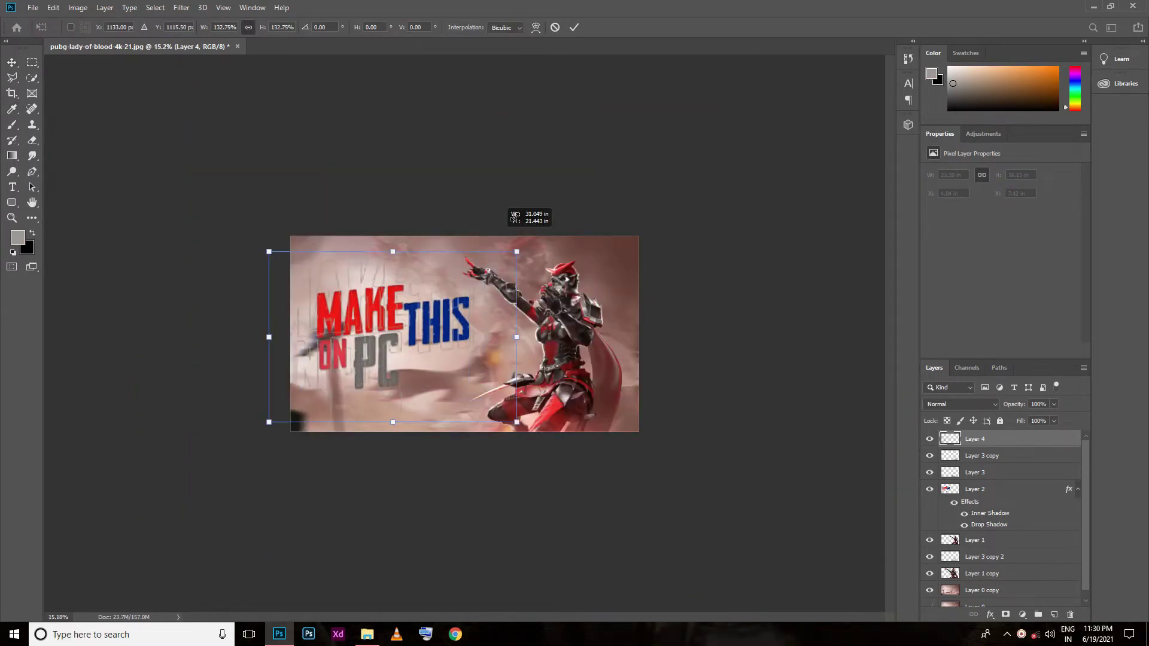
{"action": "mouse_move", "coordinate": [515, 237]}
{"action": "left_mouse_down"}
{"action": "mouse_move", "coordinate": [608, 143]}
{"action": "mouse_move", "coordinate": [637, 181]}
{"action": "mouse_move", "coordinate": [608, 198]}
{"action": "left_mouse_up"}
{"action": "left_click_drag", "start_coordinate": [528, 285], "coordinate": [444, 346]}
{"action": "key", "text": "ctrl+0"}
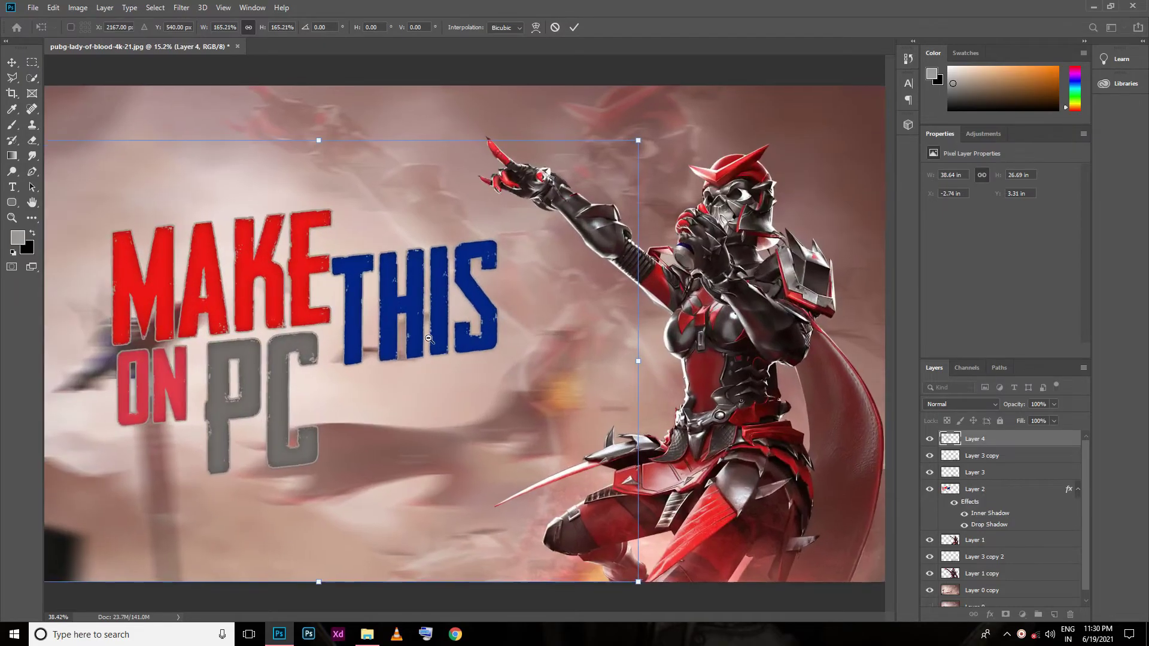
{"action": "key", "text": "Return"}
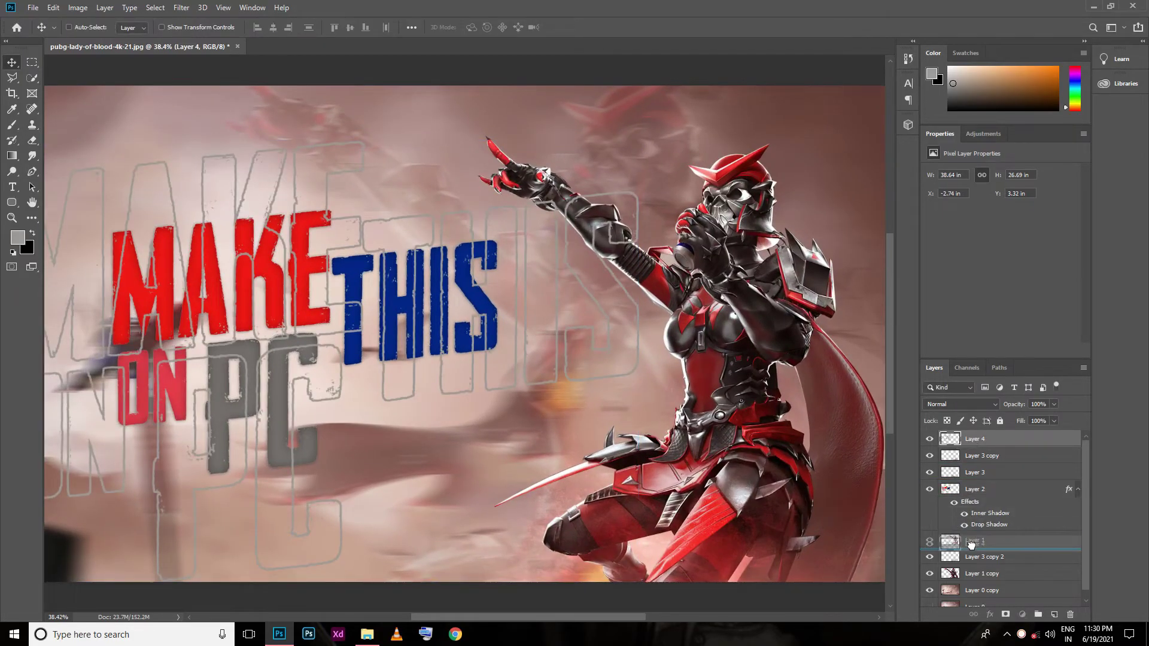
Step: Blend the outline layer as Overlay below Layer 1, then drag smoke.png onto the canvas
{"action": "left_click_drag", "start_coordinate": [971, 442], "coordinate": [972, 532]}
{"action": "left_click", "coordinate": [932, 404]}
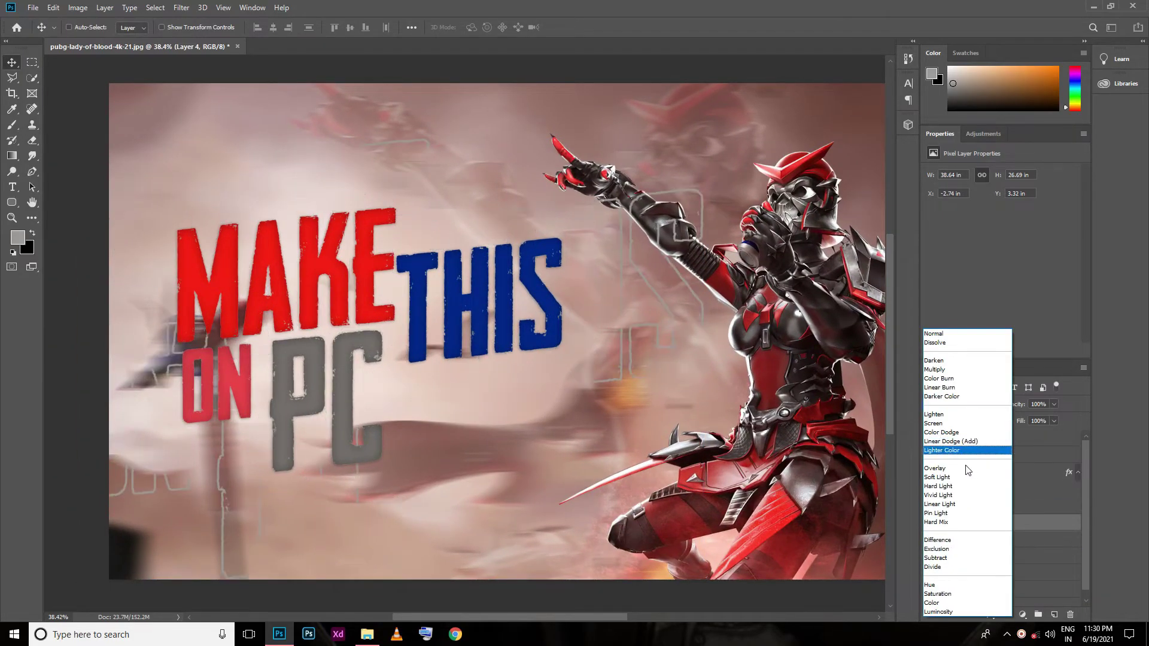
{"action": "left_click", "coordinate": [967, 468]}
{"action": "scroll", "coordinate": [450, 361], "scroll_direction": "down", "scroll_amount": 2}
{"action": "scroll", "coordinate": [449, 361], "scroll_direction": "up", "scroll_amount": 2}
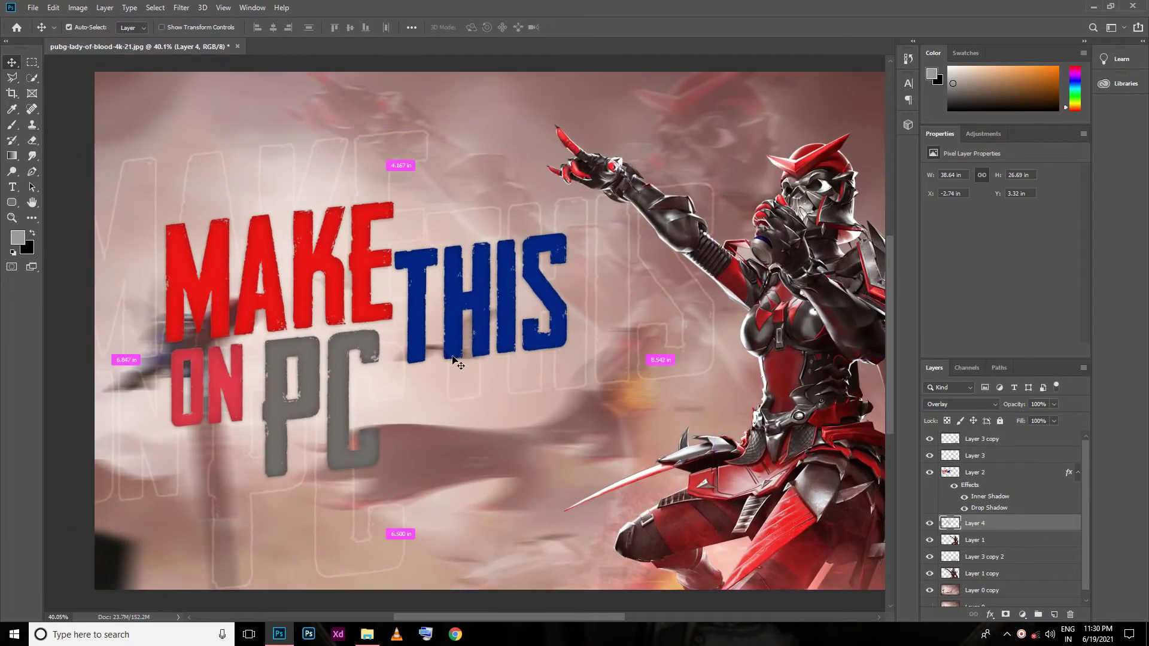
{"action": "left_click_drag", "start_coordinate": [450, 356], "coordinate": [531, 335]}
{"action": "left_click_drag", "start_coordinate": [975, 523], "coordinate": [977, 541]}
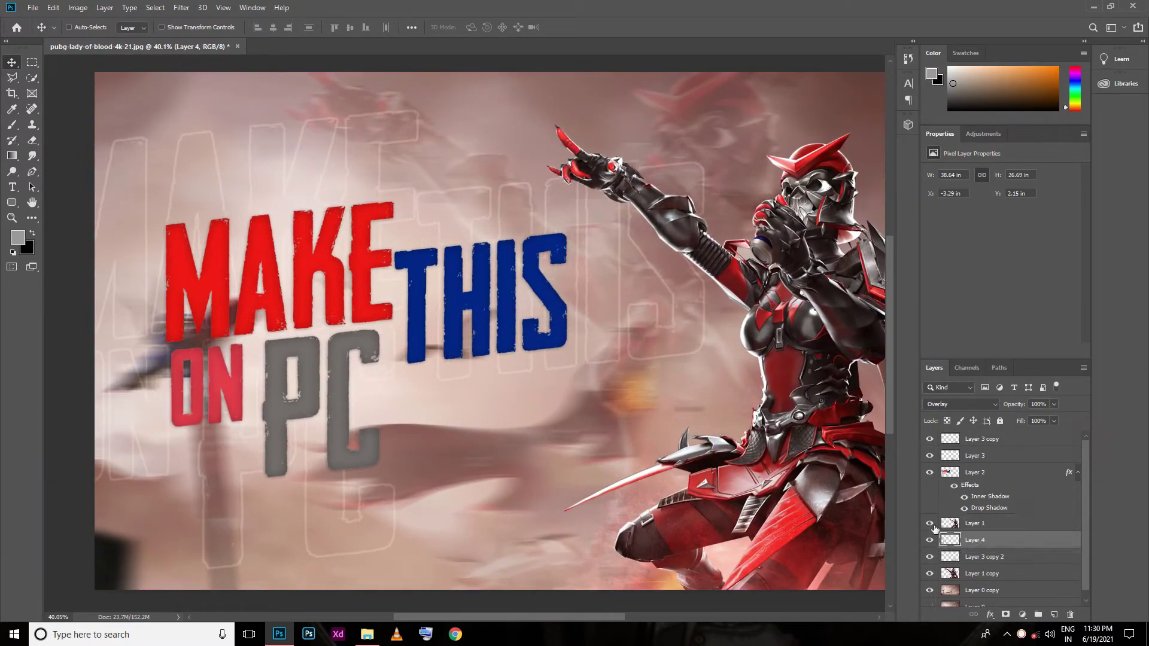
{"action": "left_click_drag", "start_coordinate": [641, 332], "coordinate": [652, 332]}
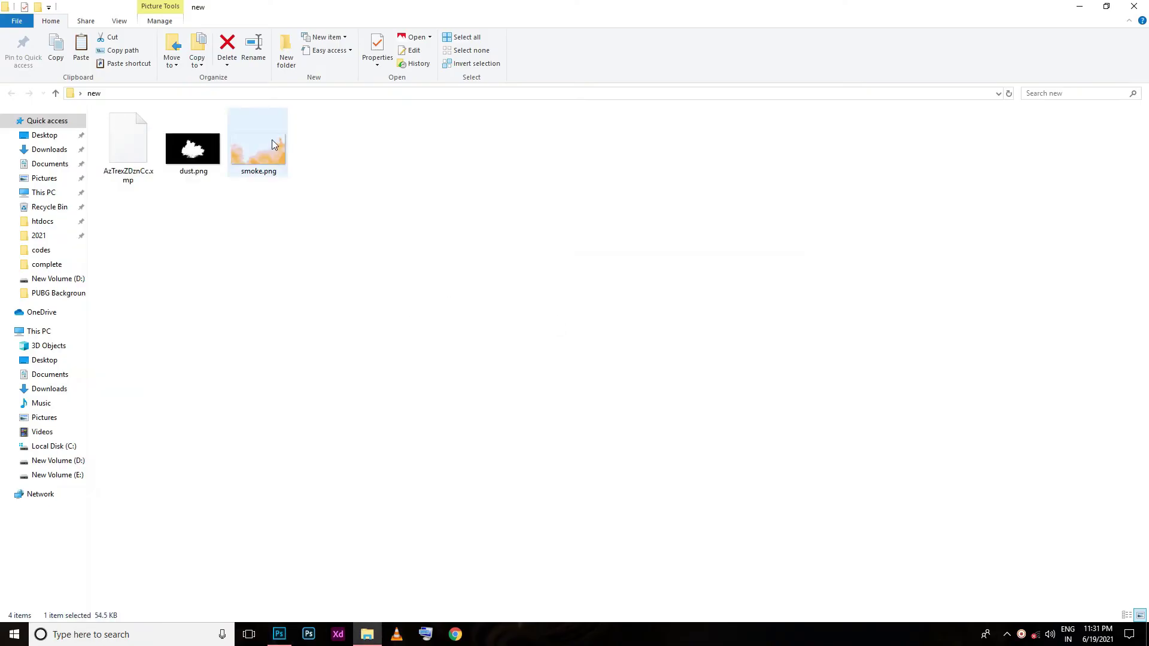
{"action": "left_click_drag", "start_coordinate": [272, 139], "coordinate": [400, 437]}
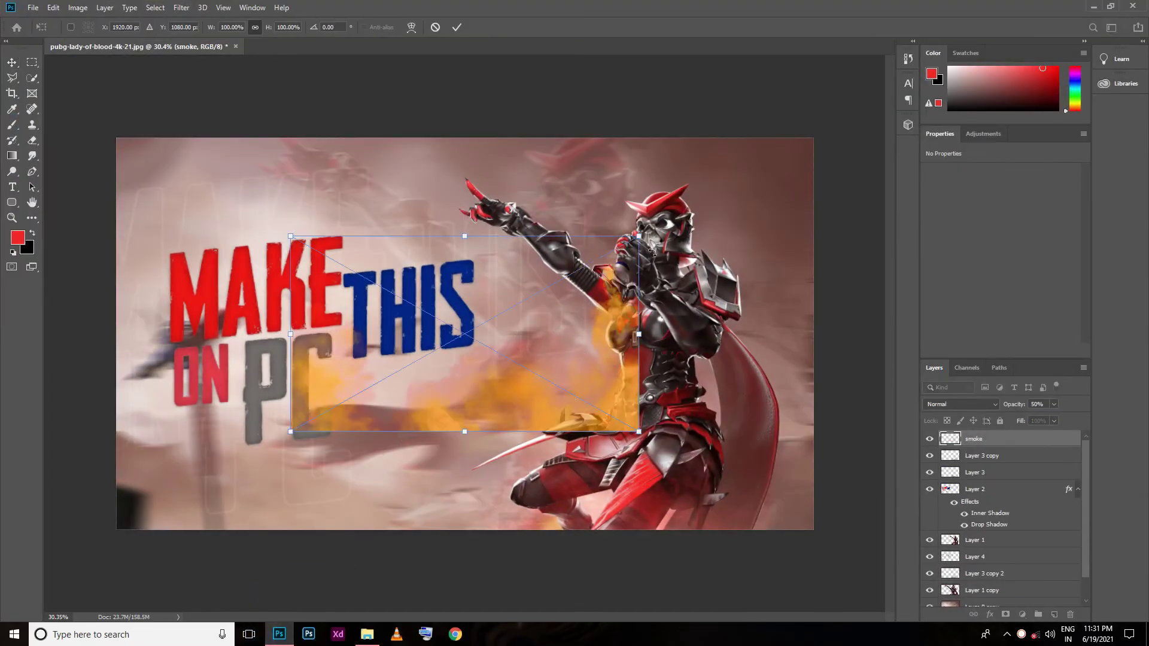
Step: Scale the smoke to cover the canvas, blend it as Overlay below Layer 1
{"action": "mouse_move", "coordinate": [640, 236]}
{"action": "left_mouse_down"}
{"action": "mouse_move", "coordinate": [866, 119]}
{"action": "mouse_move", "coordinate": [889, 96]}
{"action": "left_mouse_up"}
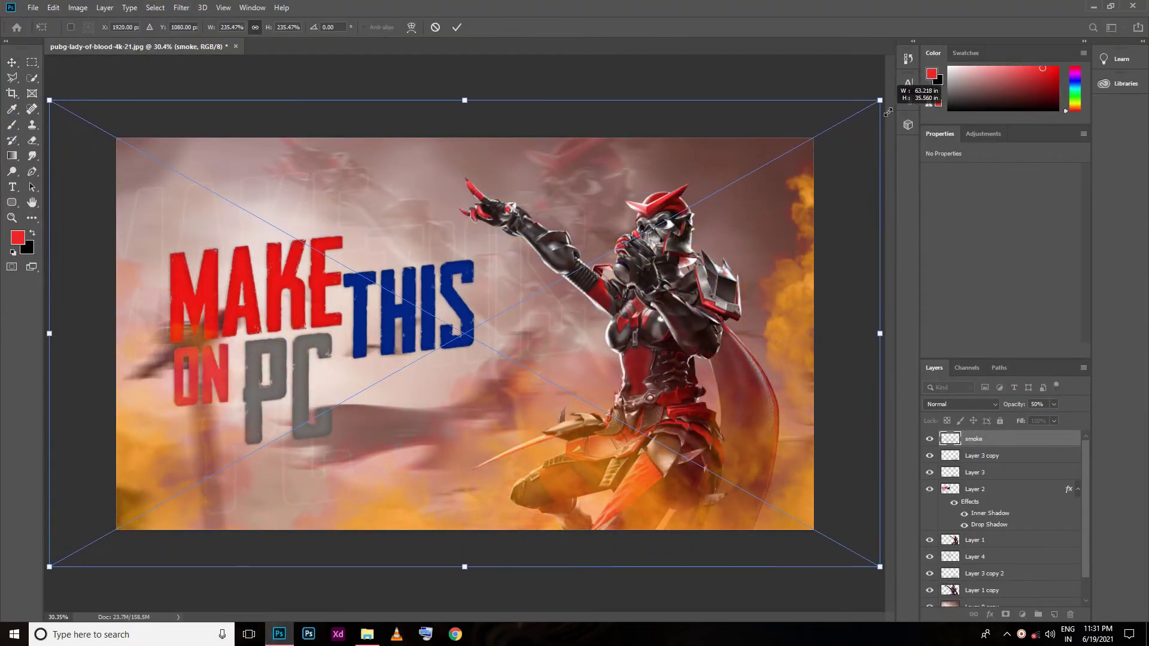
{"action": "key", "text": "Return"}
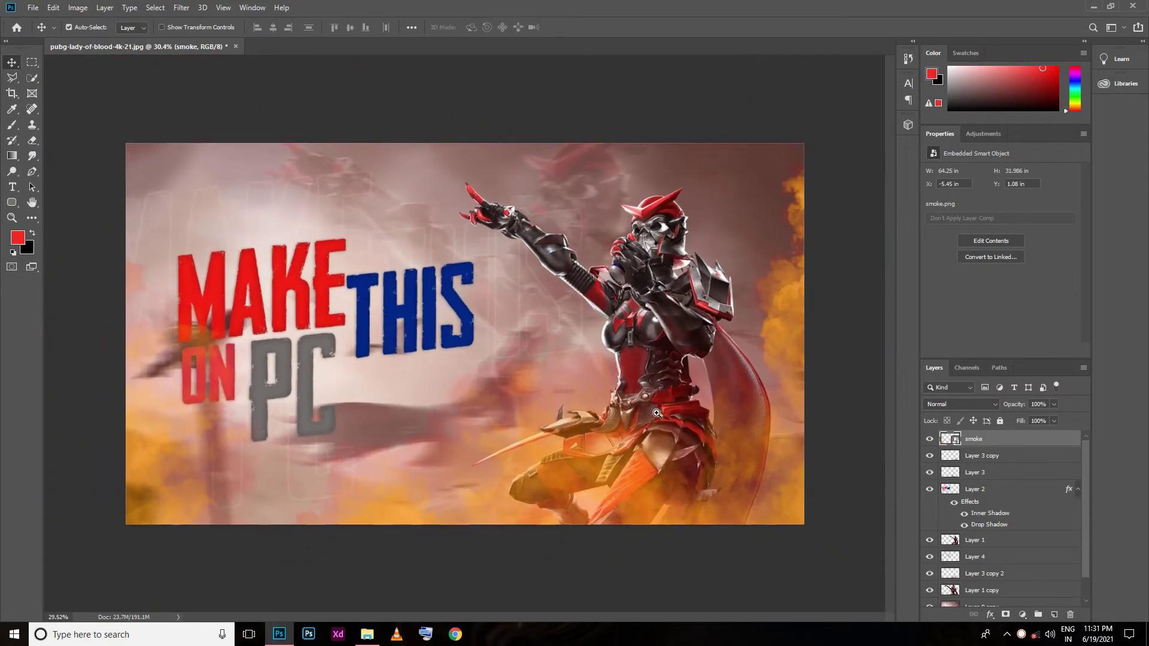
{"action": "left_click", "coordinate": [991, 404]}
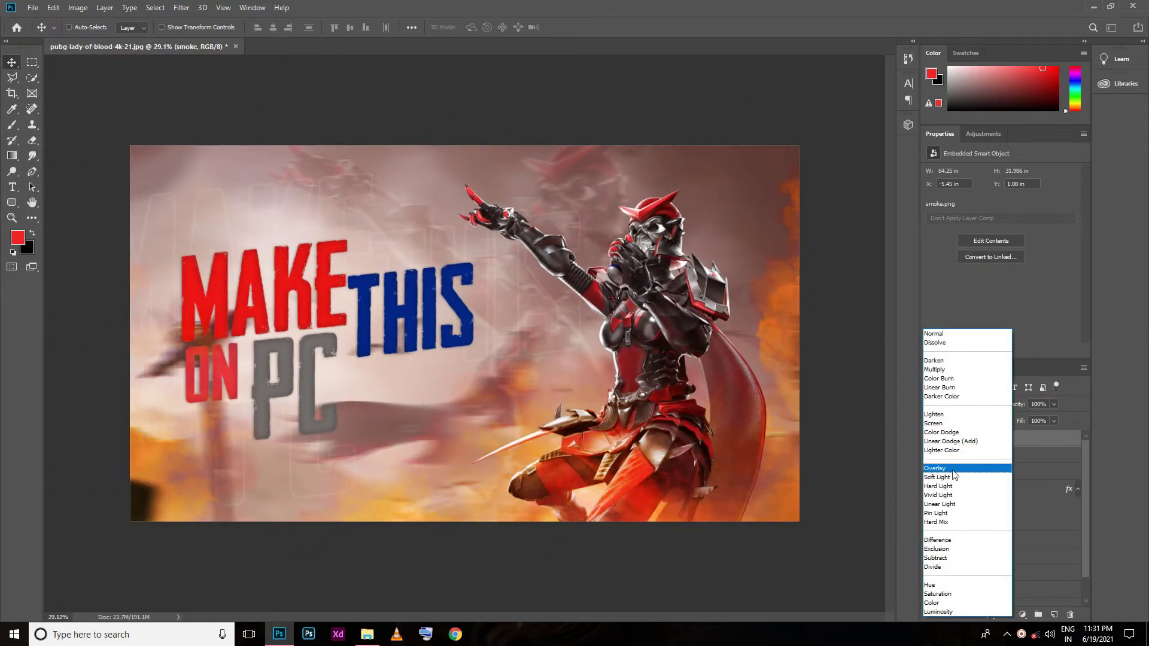
{"action": "left_click", "coordinate": [960, 469]}
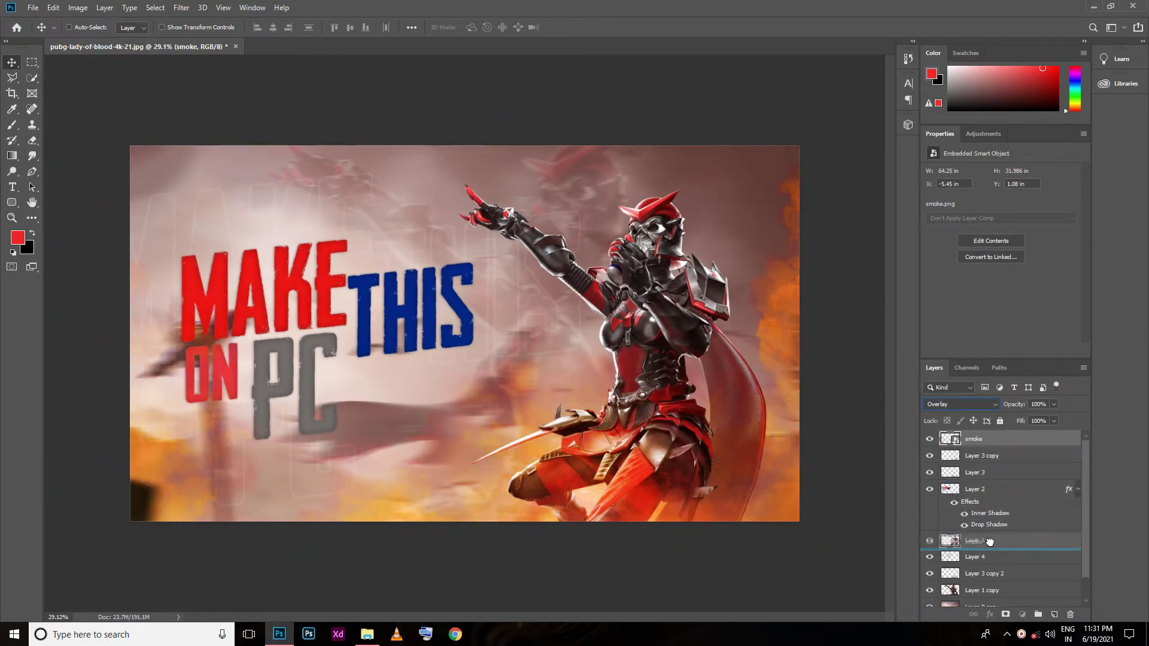
{"action": "mouse_move", "coordinate": [993, 443]}
{"action": "left_mouse_down"}
{"action": "mouse_move", "coordinate": [992, 547]}
{"action": "mouse_move", "coordinate": [992, 428]}
{"action": "left_mouse_up"}
Step: Set the top smoke copy's opacity to 50%
{"action": "scroll", "coordinate": [788, 488], "scroll_direction": "down", "scroll_amount": 1}
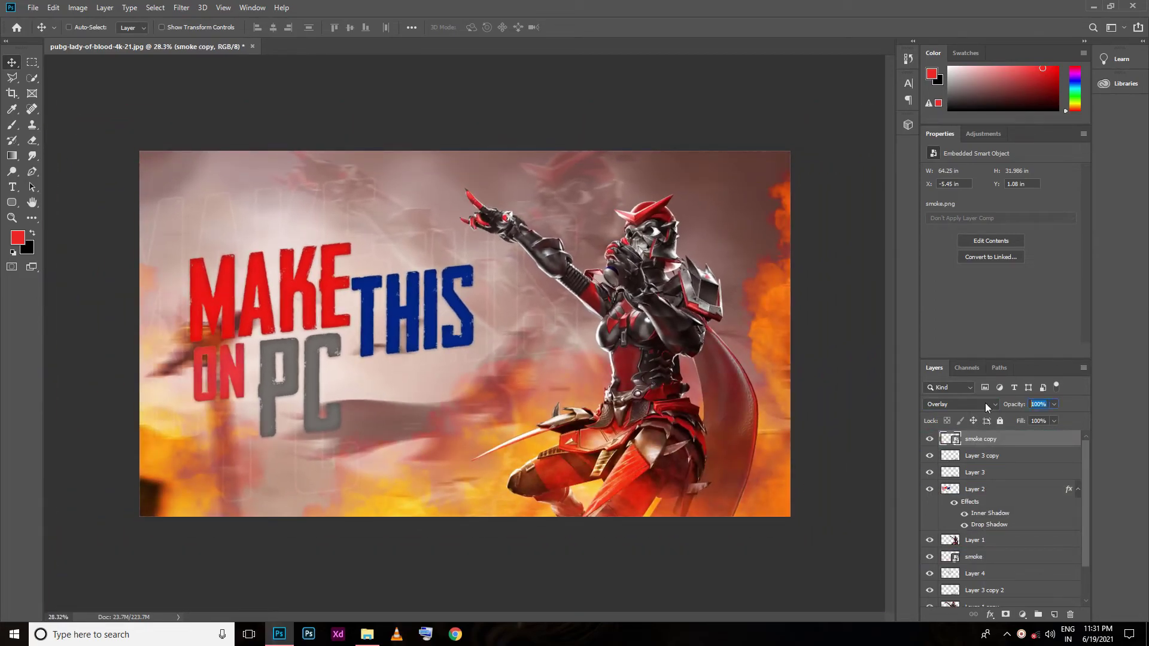
{"action": "type", "text": "50"}
{"action": "scroll", "coordinate": [455, 476], "scroll_direction": "up", "scroll_amount": 1}
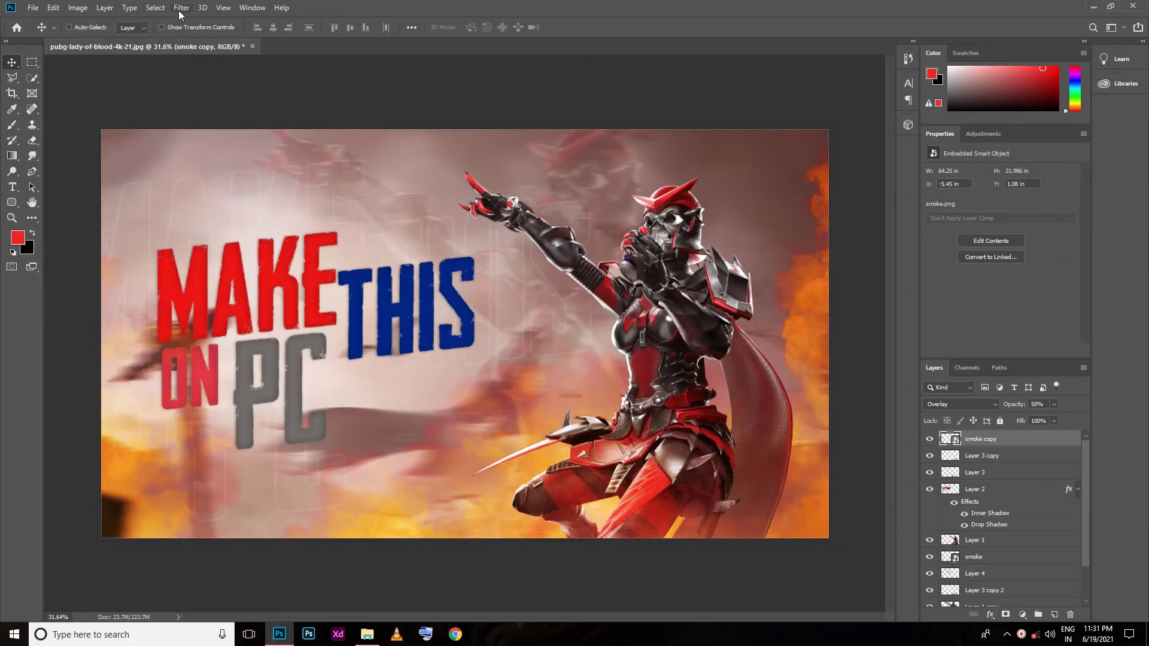
{"action": "left_click", "coordinate": [181, 7]}
{"action": "left_click", "coordinate": [395, 150]}
{"action": "scroll", "coordinate": [1034, 467], "scroll_direction": "down", "scroll_amount": 1}
{"action": "scroll", "coordinate": [1017, 460], "scroll_direction": "up", "scroll_amount": 1}
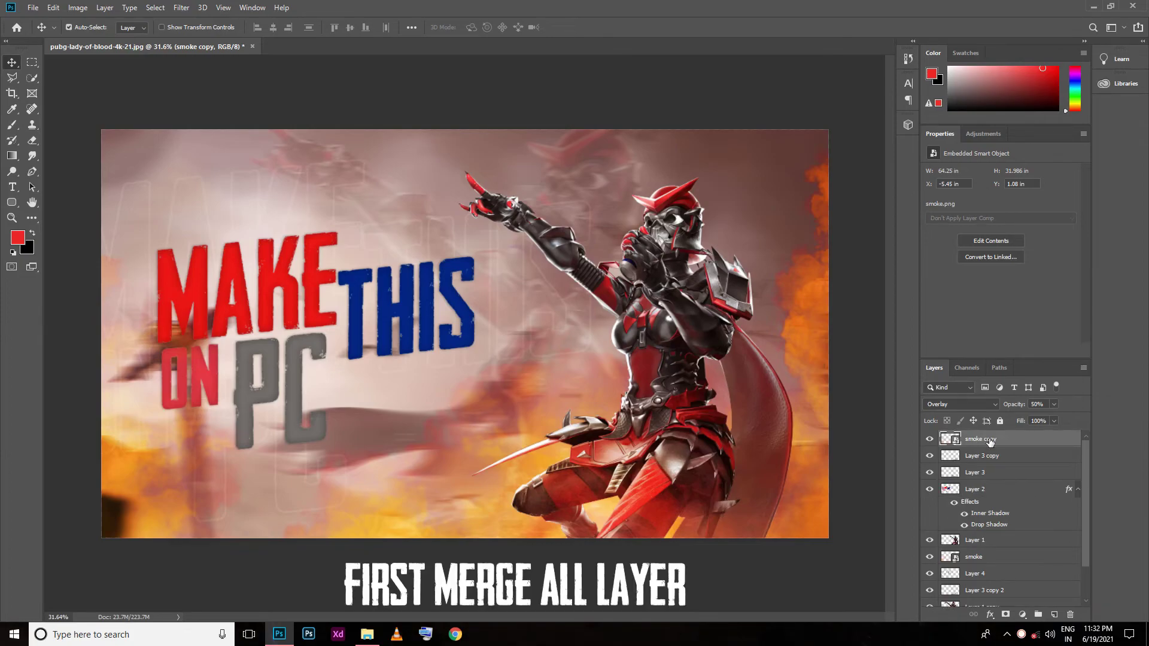
Step: Stamp all visible layers into Layer 5 and launch Filter > Camera Raw Filter
{"action": "key", "text": "ctrl+alt+shift+e"}
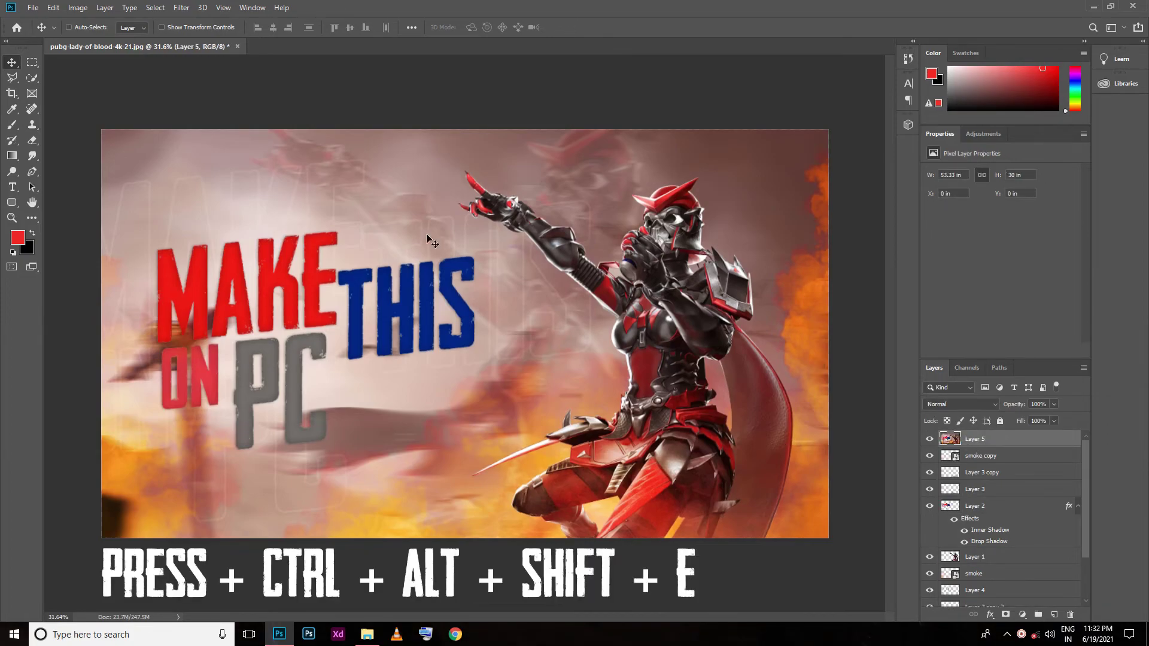
{"action": "left_click", "coordinate": [179, 8]}
{"action": "left_click", "coordinate": [202, 80]}
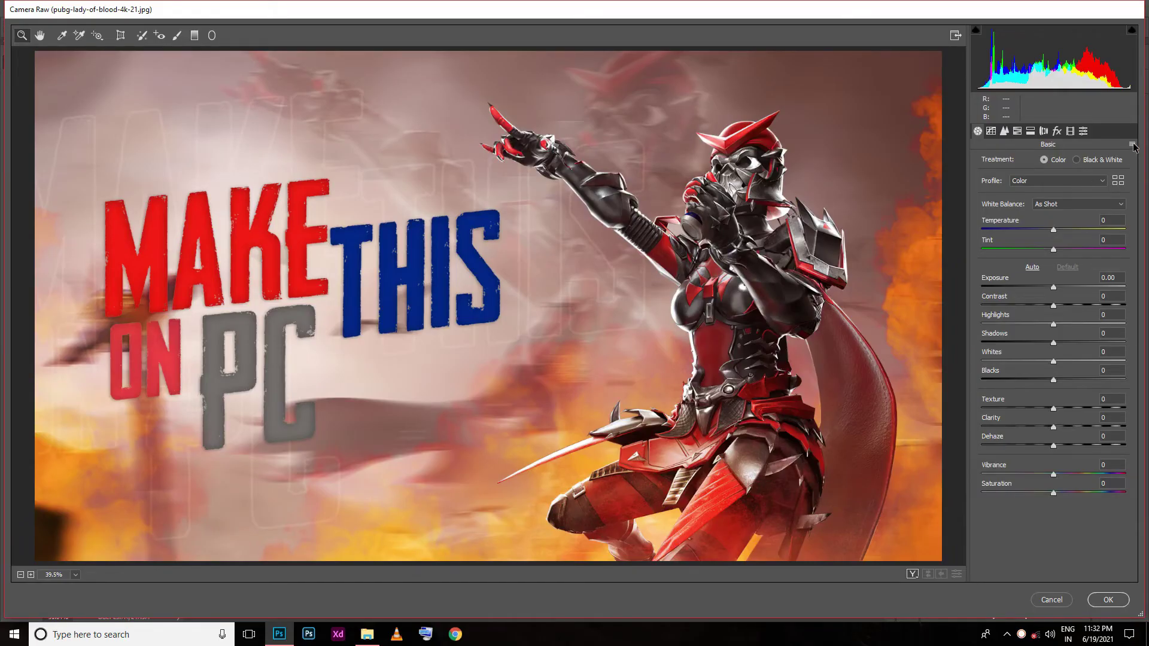
Step: Load the AzTrexZDznCc.xmp settings from the Basic panel menu in Camera Raw
{"action": "left_click", "coordinate": [1132, 144]}
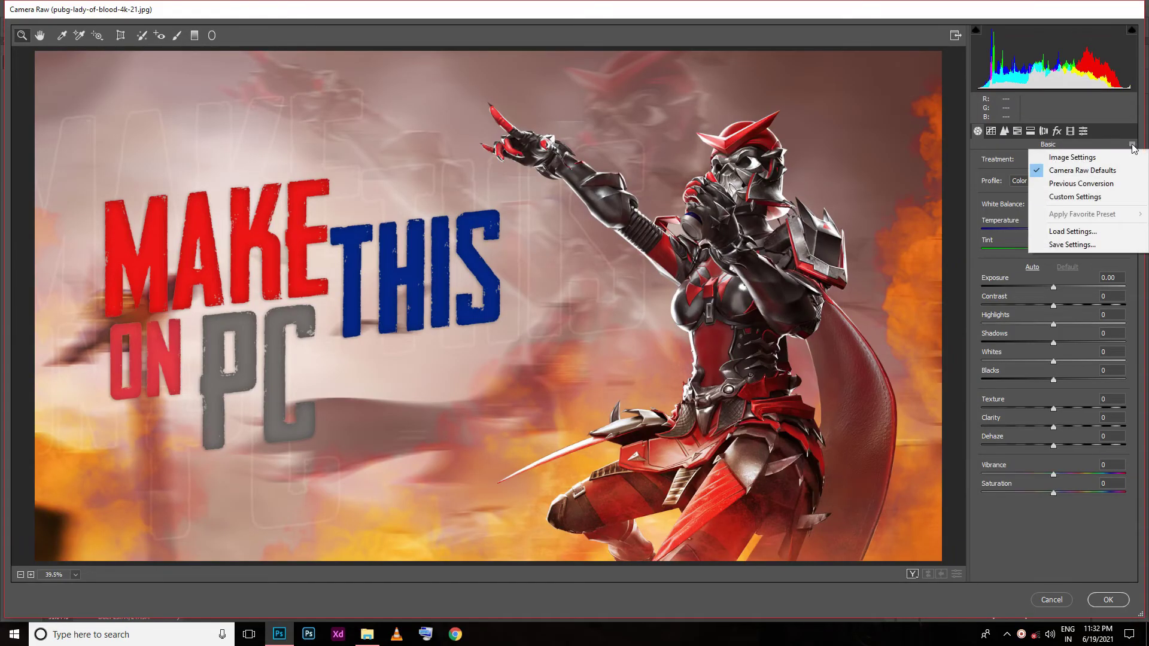
{"action": "left_click", "coordinate": [1065, 238]}
{"action": "left_click", "coordinate": [188, 105]}
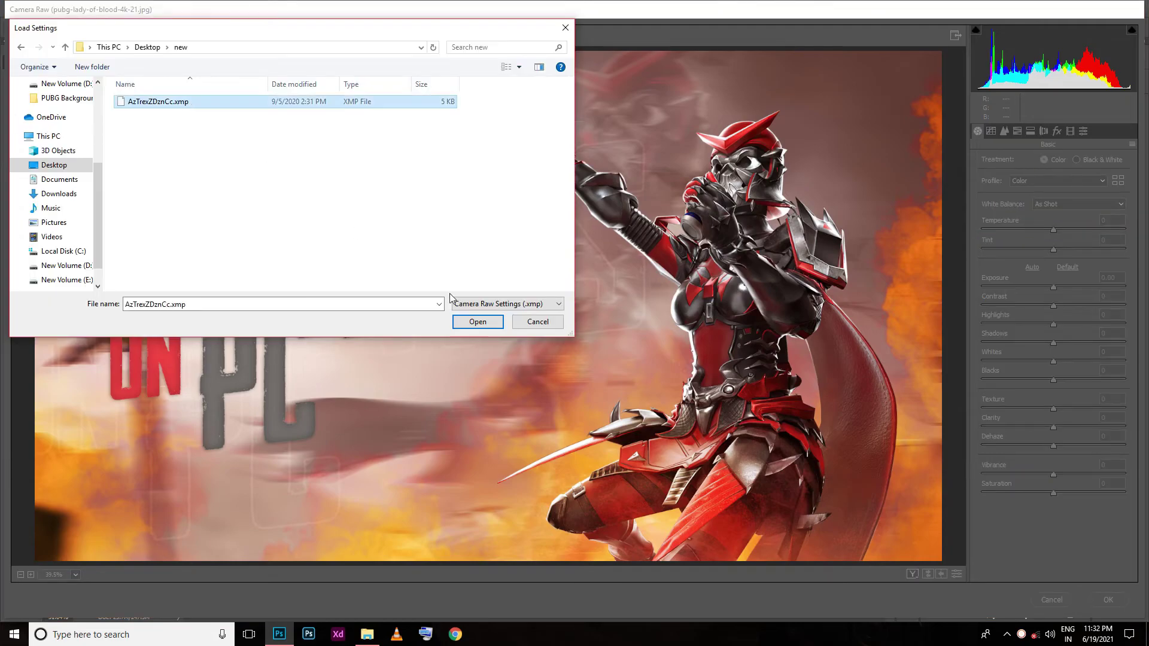
{"action": "left_click", "coordinate": [472, 323]}
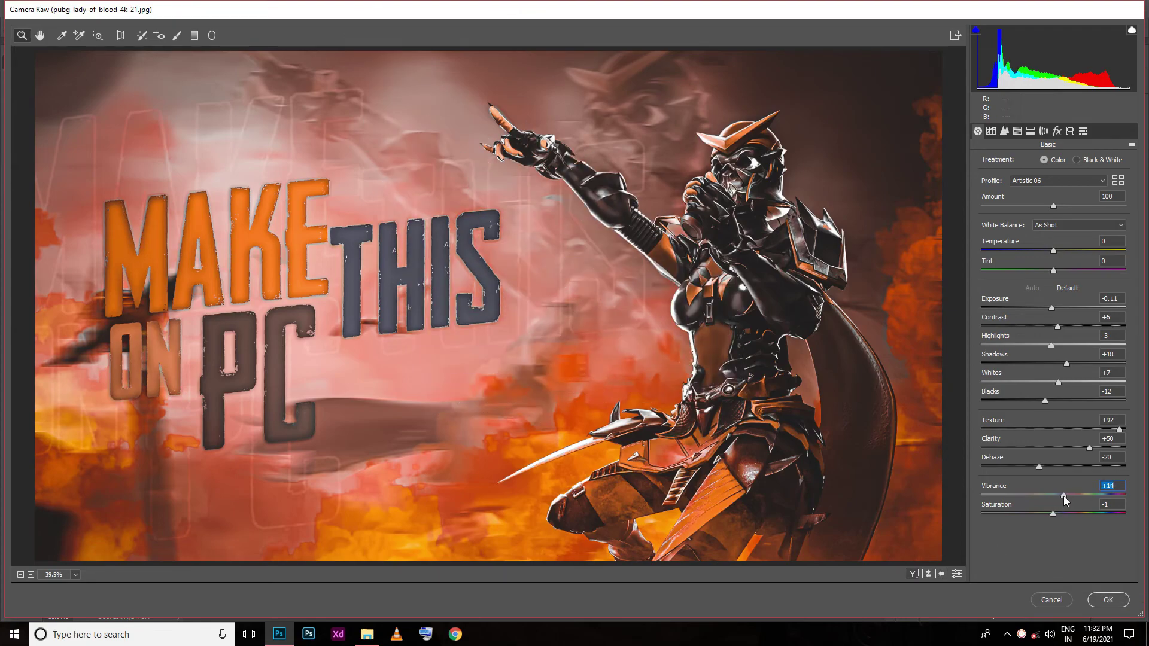
Step: Lower Exposure to -0.05 and reset Temperature back to 0 in the Basic panel
{"action": "left_click", "coordinate": [1085, 443]}
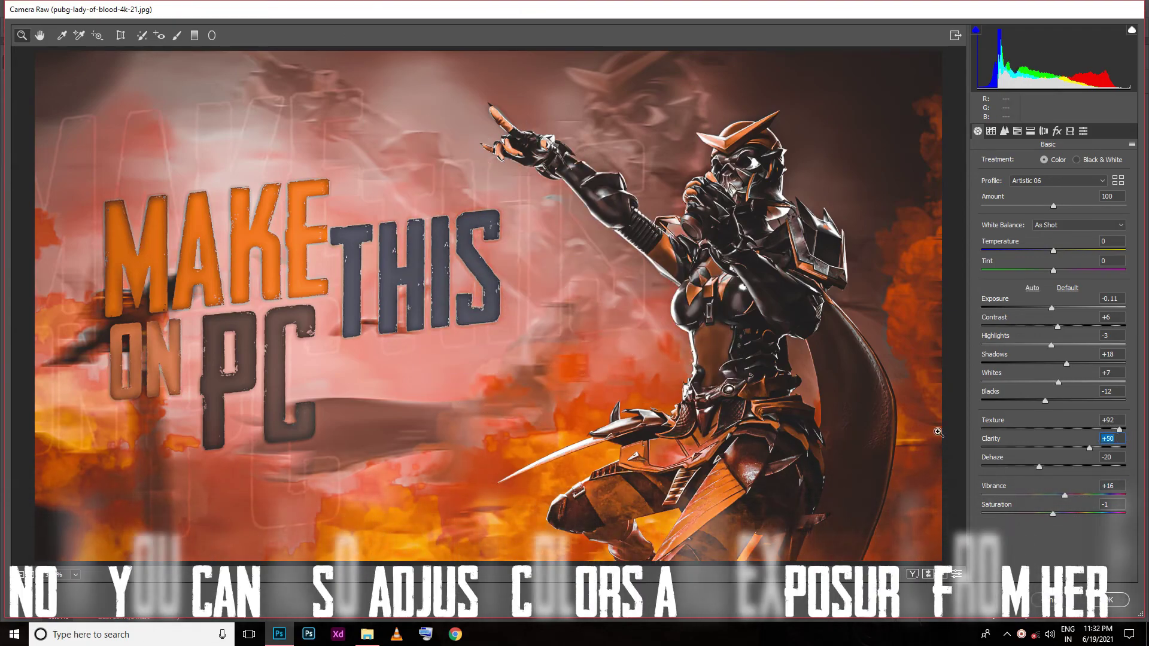
{"action": "left_click_drag", "start_coordinate": [1053, 308], "coordinate": [1051, 307]}
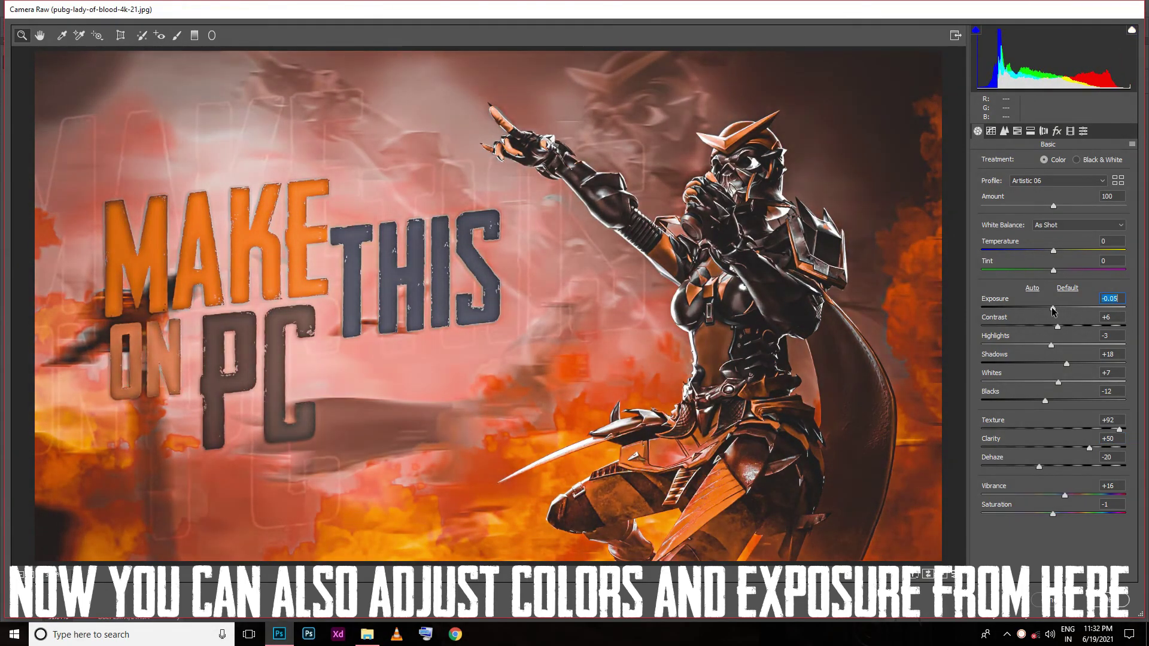
{"action": "left_click_drag", "start_coordinate": [1055, 249], "coordinate": [1051, 260]}
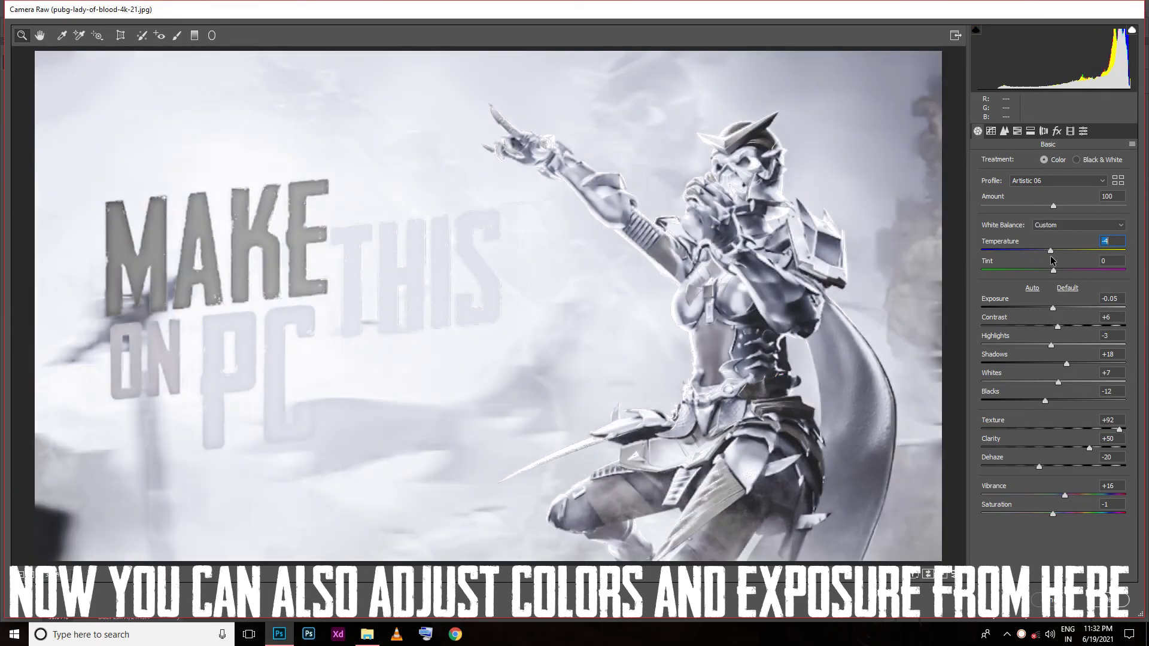
{"action": "double_click", "coordinate": [1050, 256]}
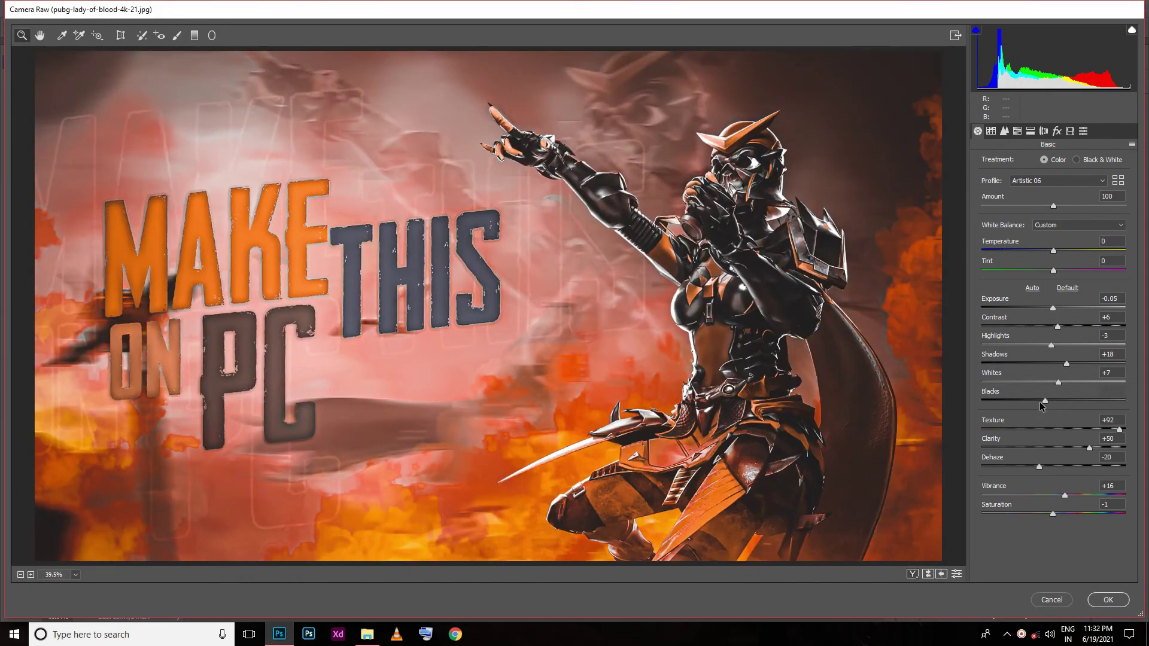